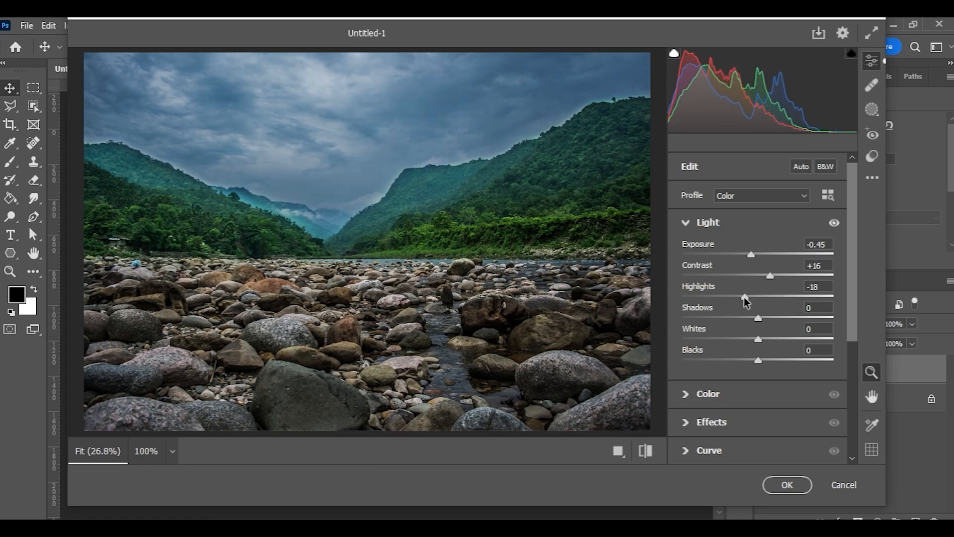
# Adjust the photo's light: exposure -0.40, contrast +26, highlights +8, shadows +45, whites -18 and blacks -18.
pyautogui.moveTo(806, 318); pyautogui.dragTo(750, 358)
pyautogui.moveTo(752, 258)
pyautogui.mouseDown()
pyautogui.moveTo(764, 256)
pyautogui.moveTo(750, 258)
pyautogui.mouseUp()
pyautogui.moveTo(741, 297); pyautogui.dragTo(796, 316)
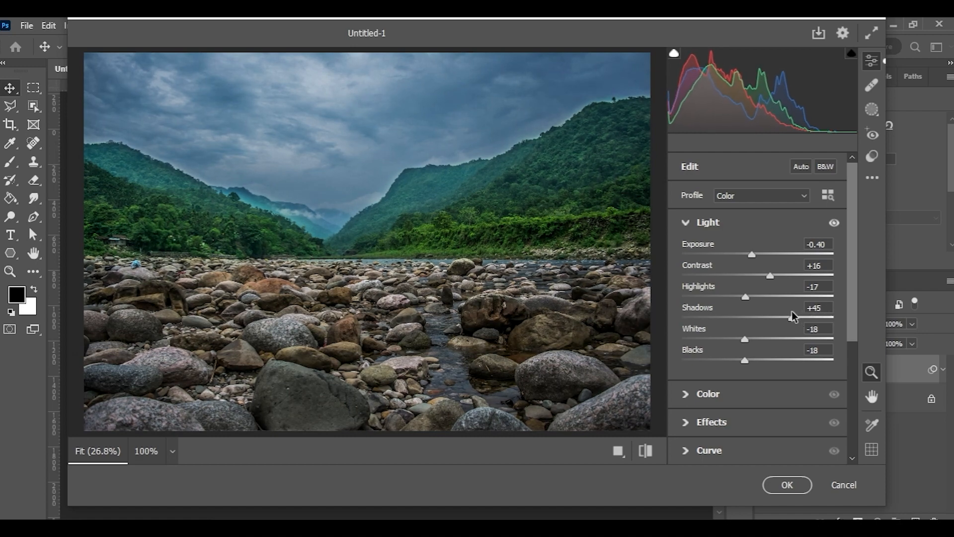
pyautogui.moveTo(771, 276); pyautogui.dragTo(779, 273)
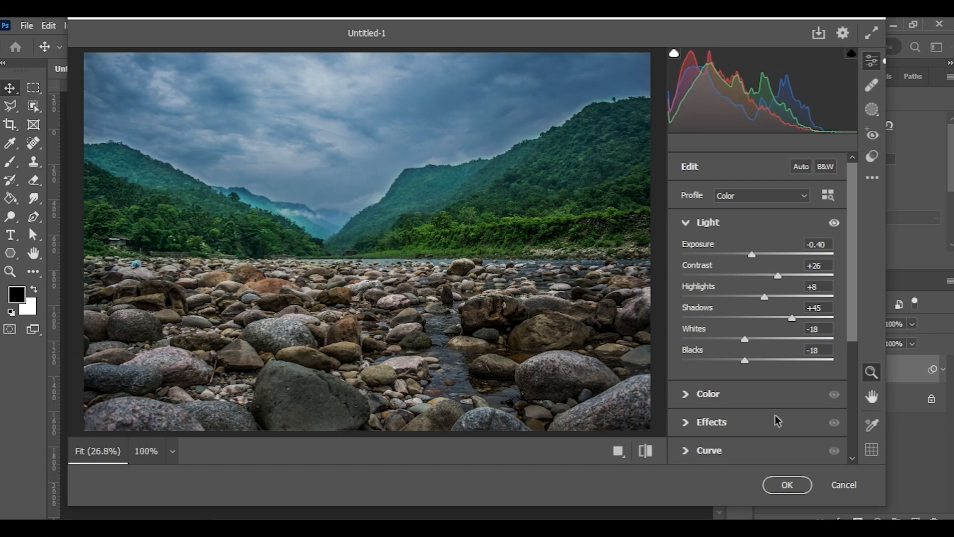
# Adjust the photo's Effects settings slightly and apply the Camera Raw filter.
pyautogui.click(686, 422)
pyautogui.moveTo(751, 380); pyautogui.dragTo(773, 381)
pyautogui.click(787, 485)
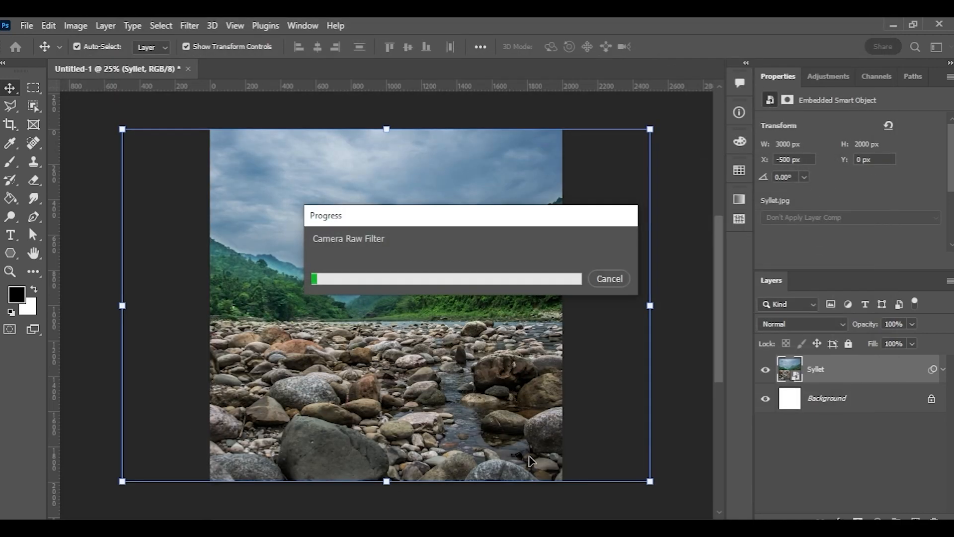
# Add the text "LET'S TRAVEL" in the sky area of the photo.
pyautogui.click(564, 465)
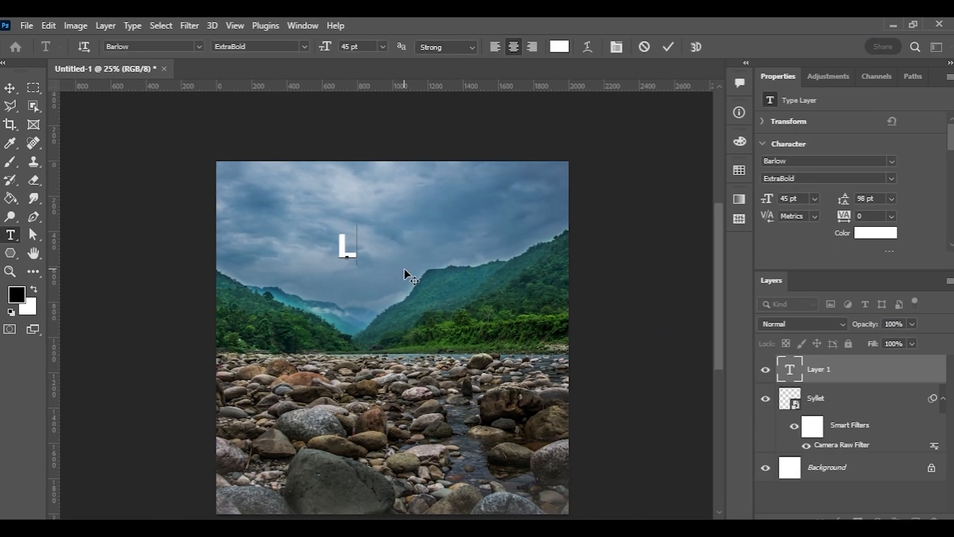
pyautogui.write('EST')
pyautogui.press('BackSpace')
pyautogui.press('BackSpace')
pyautogui.press('BackSpace')
pyautogui.write("ETS'")
pyautogui.press('Right')
pyautogui.write('TR')
pyautogui.press('BackSpace')
pyautogui.write('RAVEL')
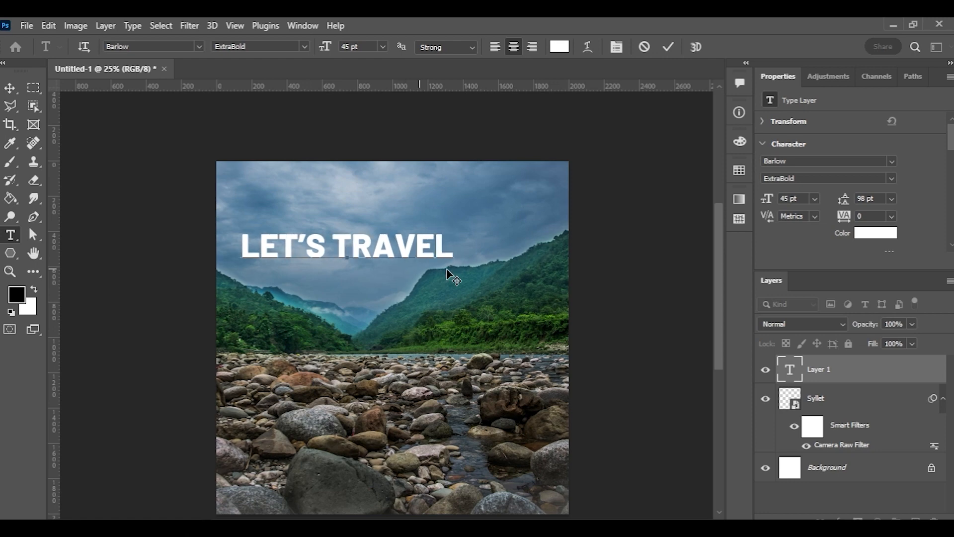
# Change the font of the "LET'S TRAVEL" text to Rage Italic.
pyautogui.click(10, 88)
pyautogui.click(891, 161)
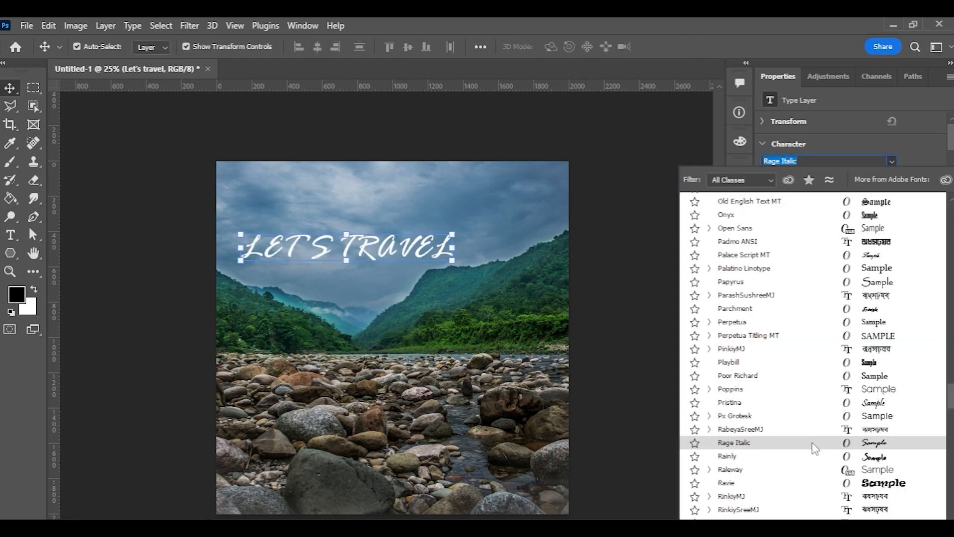
pyautogui.click(813, 445)
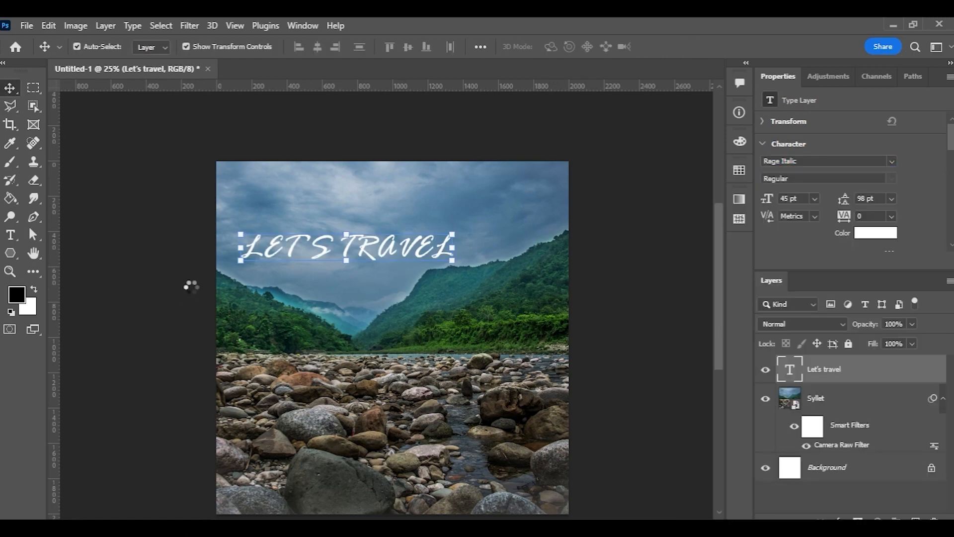
pyautogui.click(193, 270)
# Set the "LET'S TRAVEL" text to 30 pt and move it to the horizontal centre of the upper sky.
pyautogui.hotkey('ctrl', '+')
pyautogui.moveTo(400, 291); pyautogui.dragTo(368, 296)
pyautogui.click(361, 239)
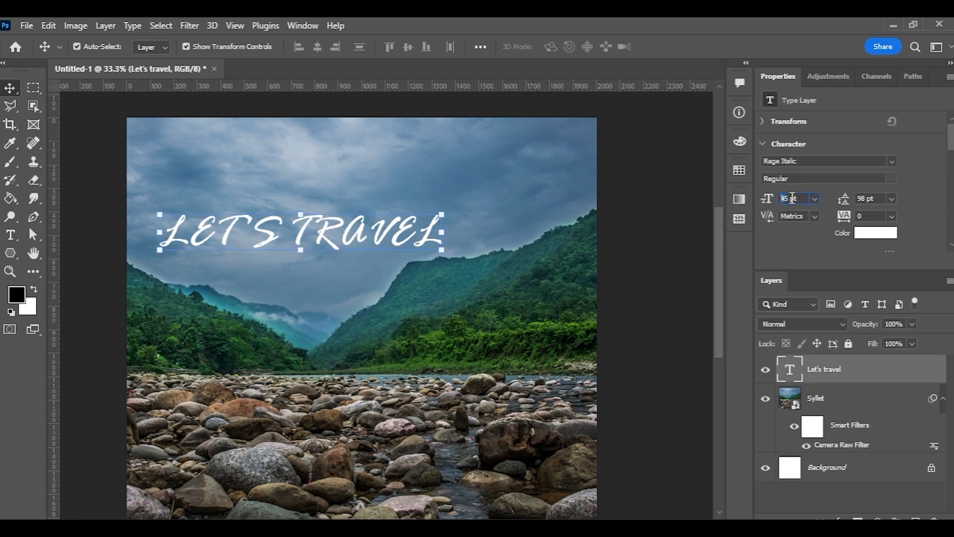
pyautogui.click(813, 200)
pyautogui.click(801, 332)
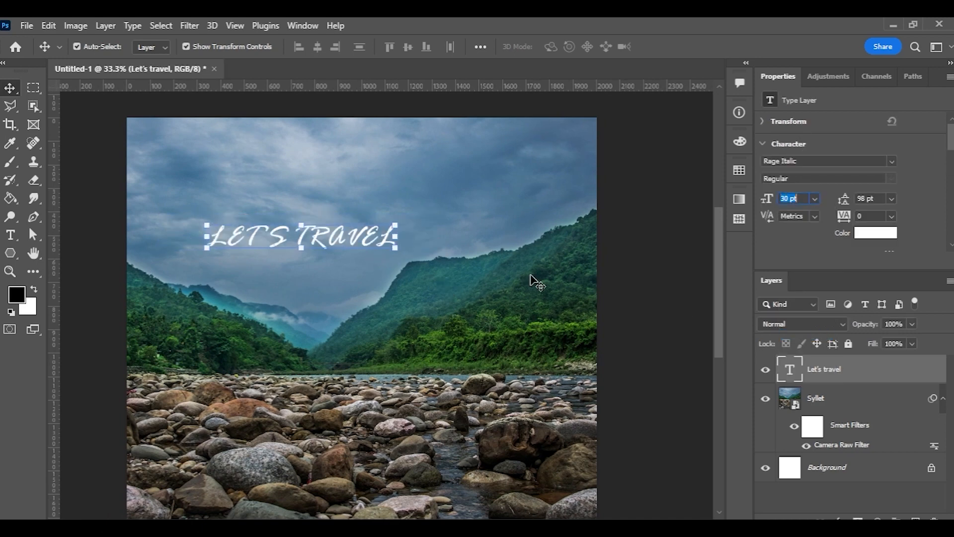
pyautogui.moveTo(366, 252); pyautogui.dragTo(426, 184)
pyautogui.click(612, 242)
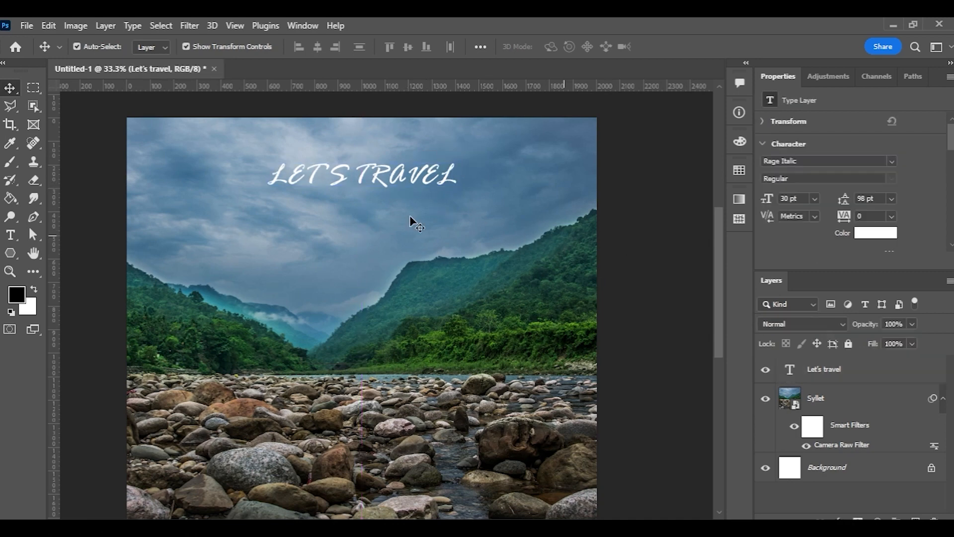
# Add a separate text line reading "SYLHET" in the Gontserrat font below "LET'S TRAVEL".
pyautogui.click(11, 233)
pyautogui.click(352, 226)
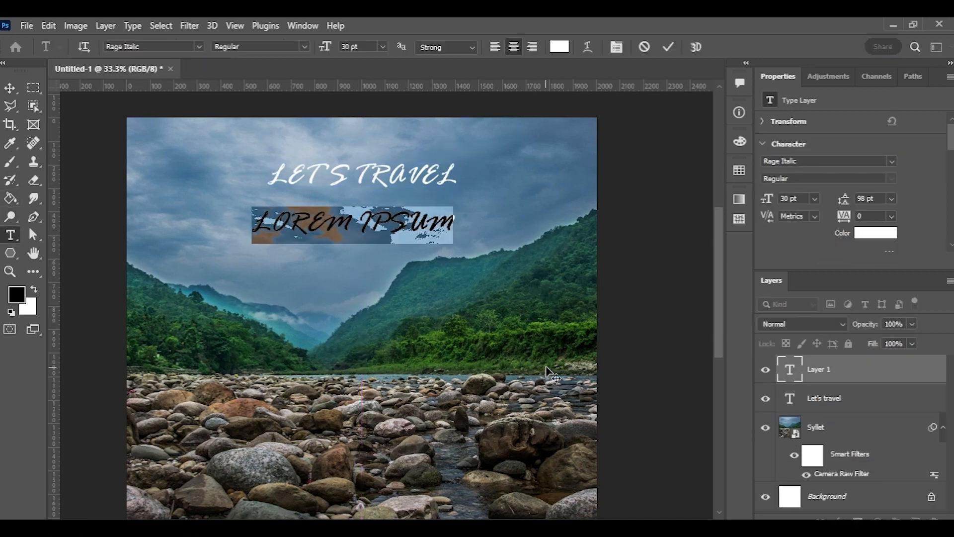
pyautogui.click(198, 46)
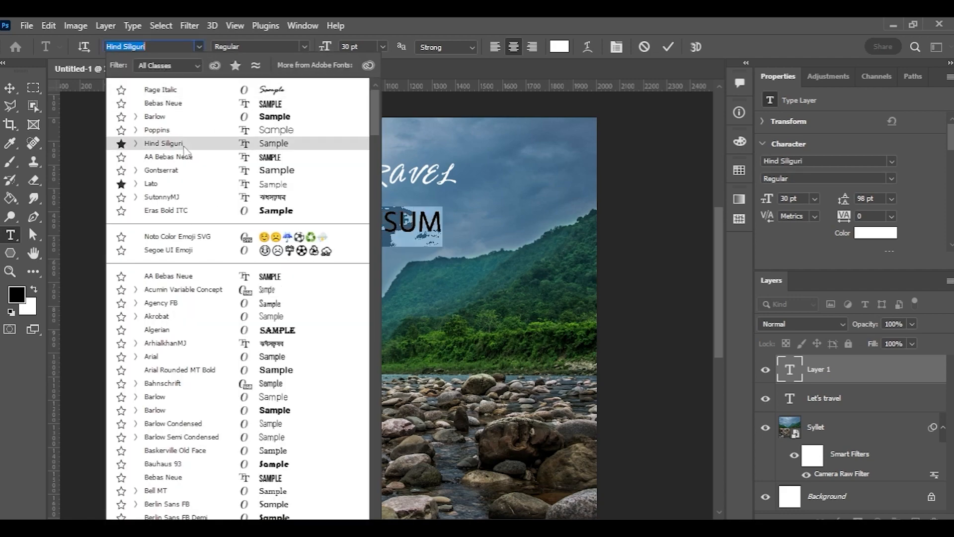
pyautogui.click(168, 142)
pyautogui.click(199, 46)
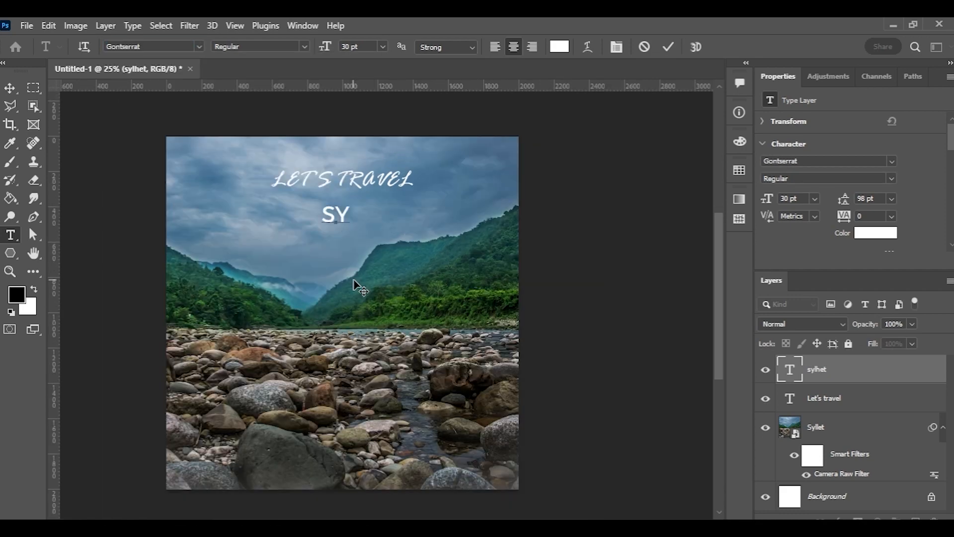
pyautogui.write('HET')
pyautogui.click(9, 88)
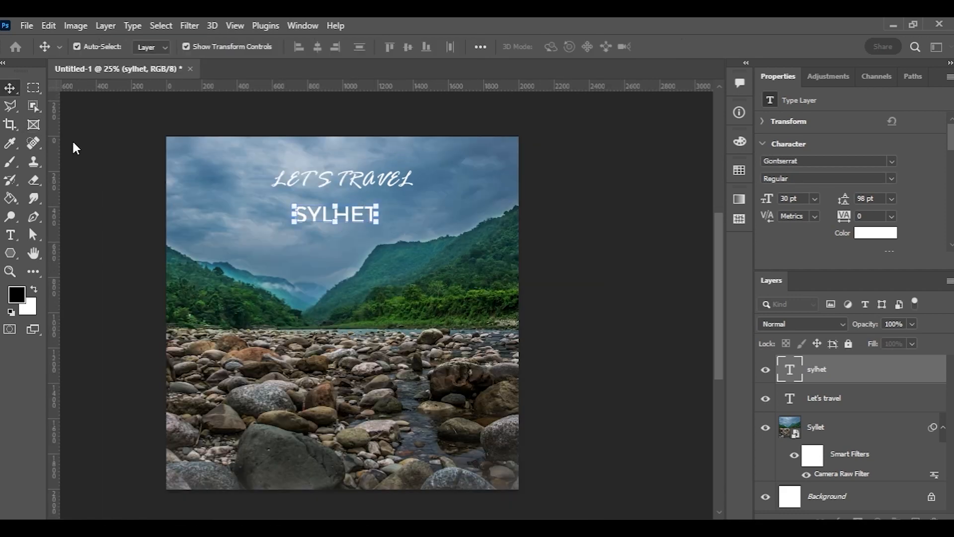
# Move "SYLHET" centred just beneath "LET'S TRAVEL" and change its font to Barlow ExtraBold.
pyautogui.moveTo(321, 212); pyautogui.dragTo(327, 203)
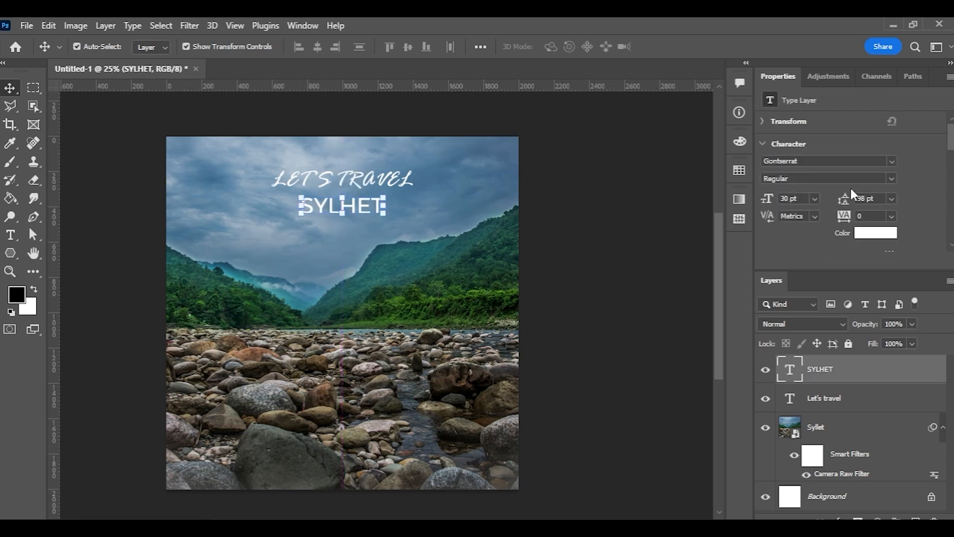
pyautogui.click(887, 162)
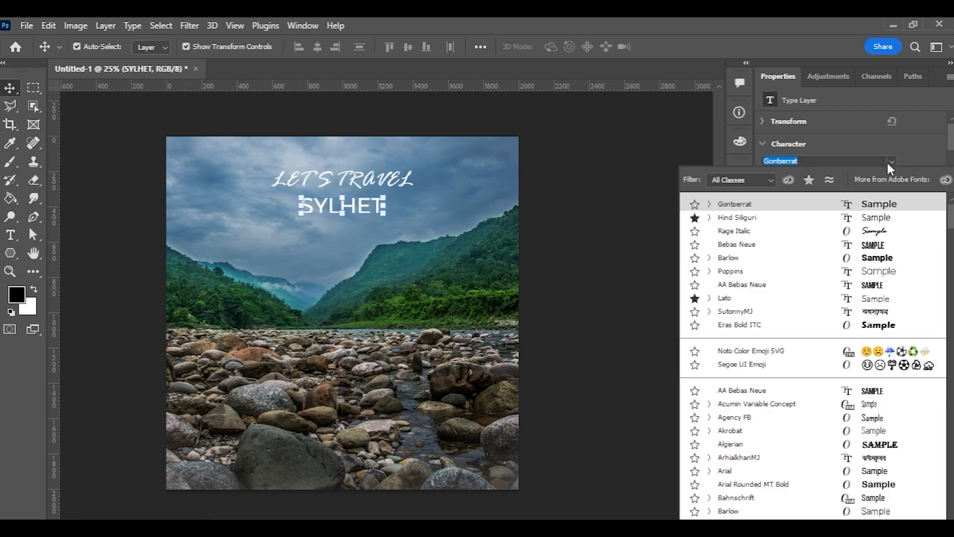
pyautogui.click(777, 258)
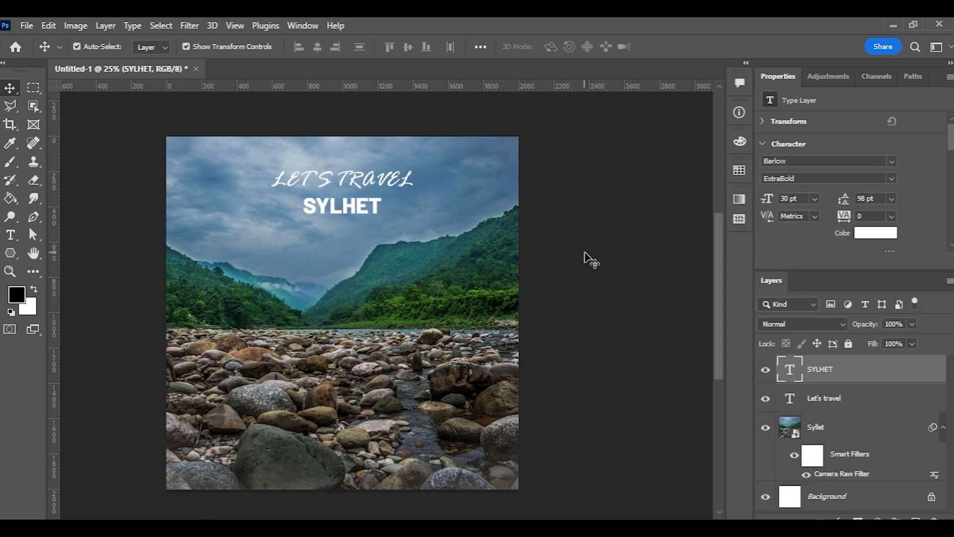
pyautogui.click(585, 252)
# Enlarge the "SYLHET" text to 45 pt and shift it slightly down beneath "LET'S TRAVEL".
pyautogui.hotkey('ctrl', '+')
pyautogui.moveTo(194, 215); pyautogui.dragTo(244, 250)
pyautogui.click(391, 213)
pyautogui.click(815, 198)
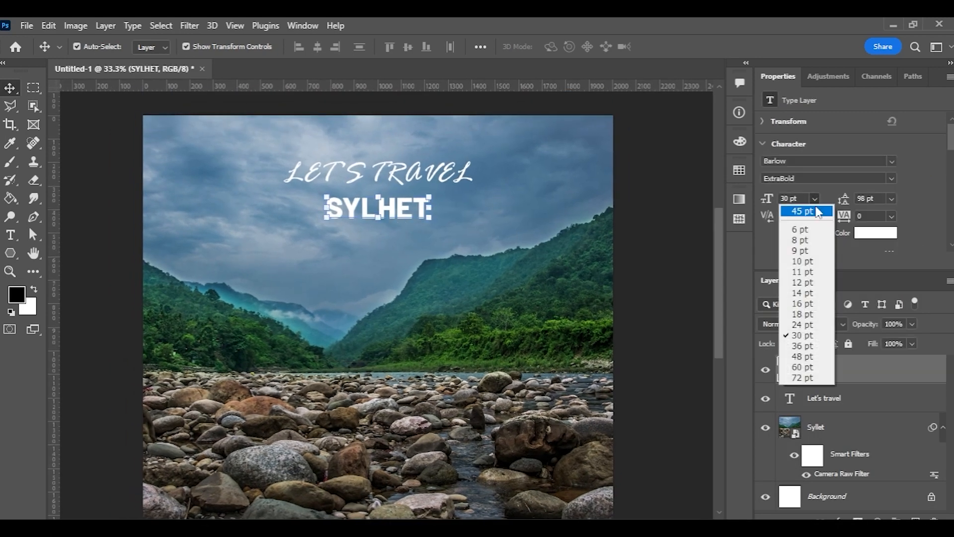
pyautogui.click(802, 356)
pyautogui.moveTo(409, 203); pyautogui.dragTo(412, 218)
pyautogui.press('Down')
pyautogui.press('Down')
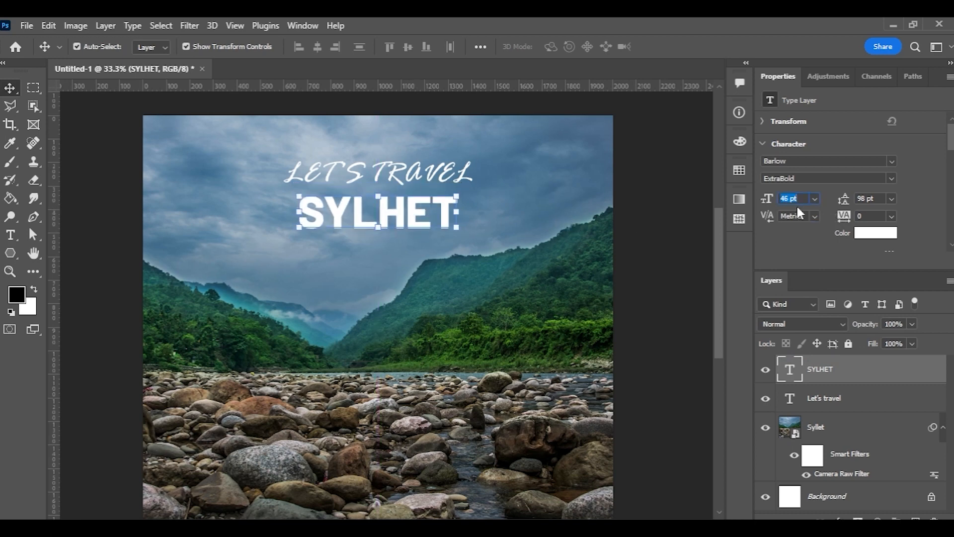
pyautogui.click(688, 262)
# Align the "SYLHET" text to the horizontal centre of the canvas.
pyautogui.click(412, 208)
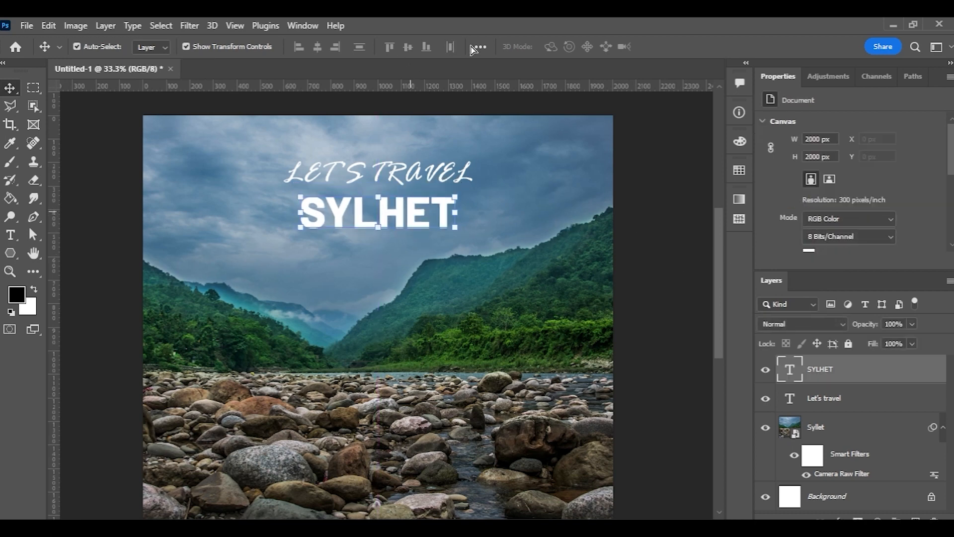
pyautogui.click(480, 46)
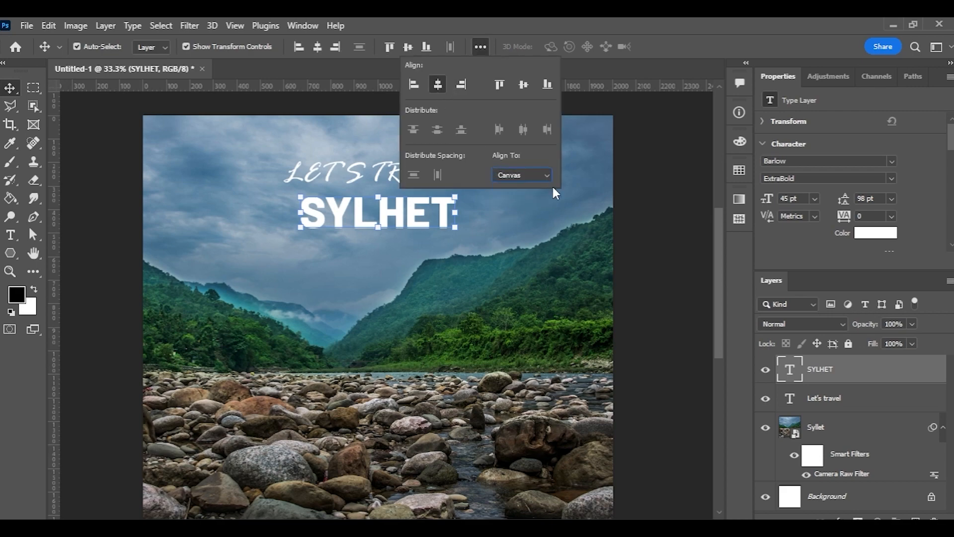
pyautogui.click(631, 234)
pyautogui.click(440, 216)
pyautogui.click(480, 47)
pyautogui.click(671, 358)
# Draw a small rectangle about 108 x 94 px beneath the start of the "SYLHET" text.
pyautogui.scroll(-5, 671, 358)
pyautogui.scroll(4, 386, 304)
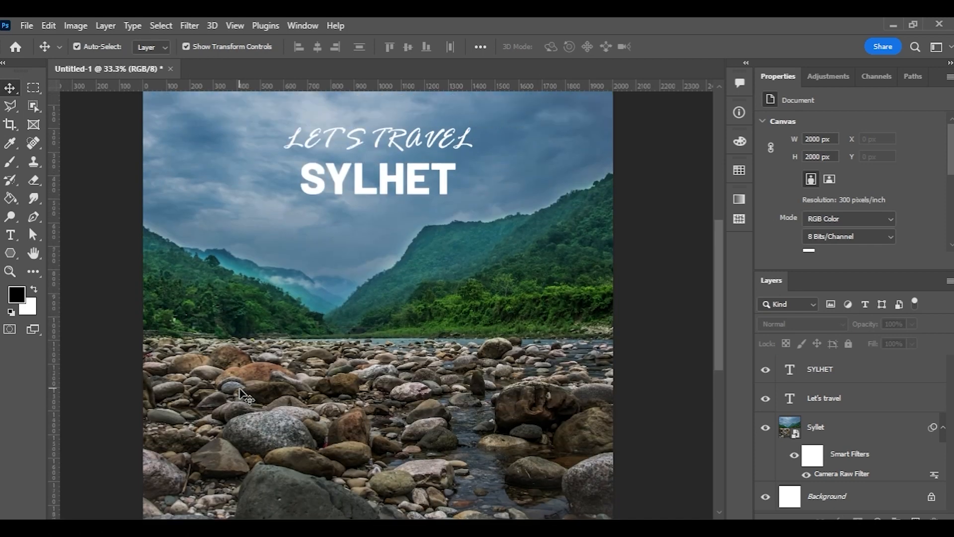
pyautogui.scroll(-1, 239, 304)
pyautogui.hscroll(1, 239, 304)
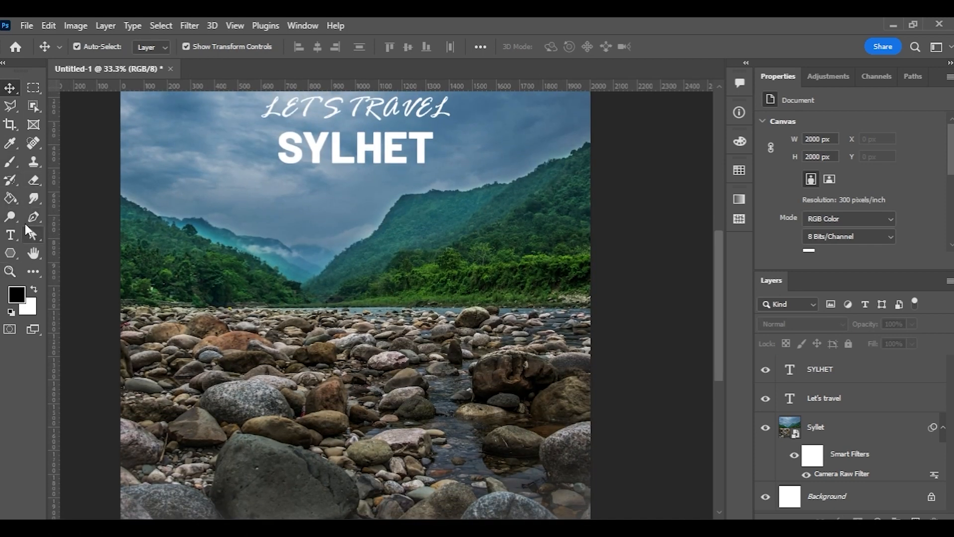
pyautogui.moveTo(10, 253); pyautogui.dragTo(65, 260)
pyautogui.moveTo(274, 177); pyautogui.dragTo(300, 195)
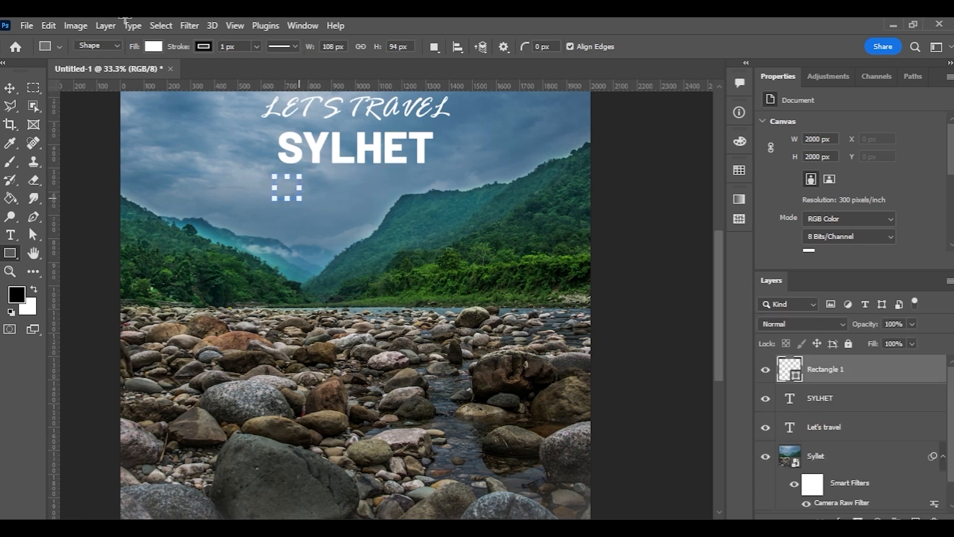
# Give the small rectangle a black fill and no stroke.
pyautogui.click(153, 47)
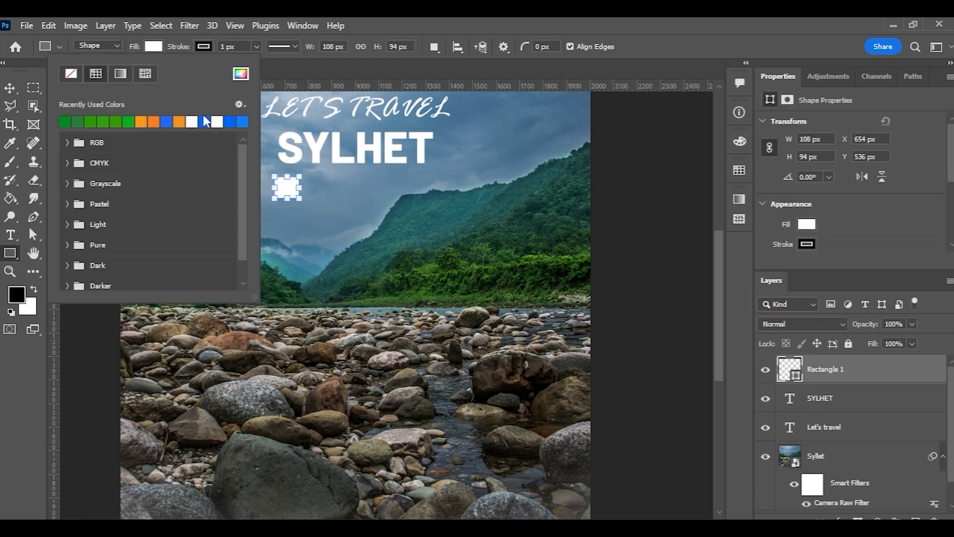
pyautogui.click(241, 74)
pyautogui.click(575, 442)
pyautogui.click(901, 278)
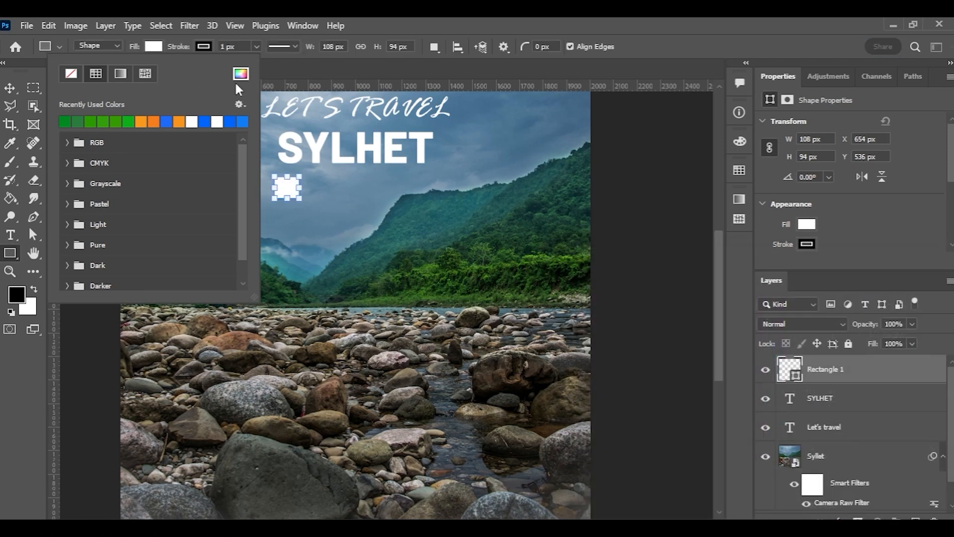
pyautogui.click(604, 19)
pyautogui.click(9, 88)
pyautogui.click(79, 139)
# Duplicate the black rectangle and shift the copy about 110 px sideways so it sits just right of the original.
pyautogui.click(286, 186)
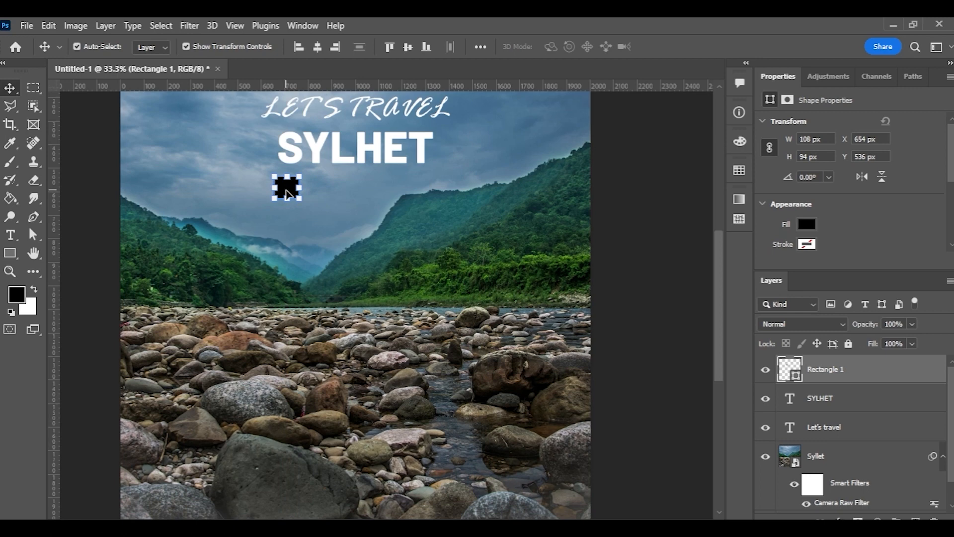
pyautogui.press('ctrl')
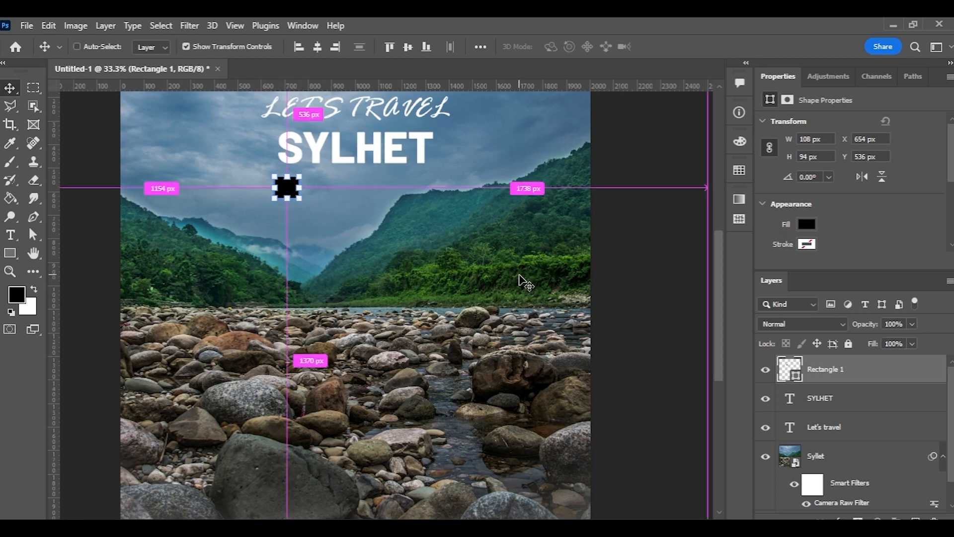
pyautogui.hotkey('ctrl', 'j')
pyautogui.hotkey('shift', 'Right')
pyautogui.hotkey('shift', 'Right')
pyautogui.hotkey('shift', 'Right')
pyautogui.hotkey('shift', 'Right')
pyautogui.hotkey('shift', 'Right')
pyautogui.hotkey('shift', 'Right')
pyautogui.hotkey('shift', 'Right')
pyautogui.hotkey('shift', 'Right')
pyautogui.hotkey('shift', 'Right')
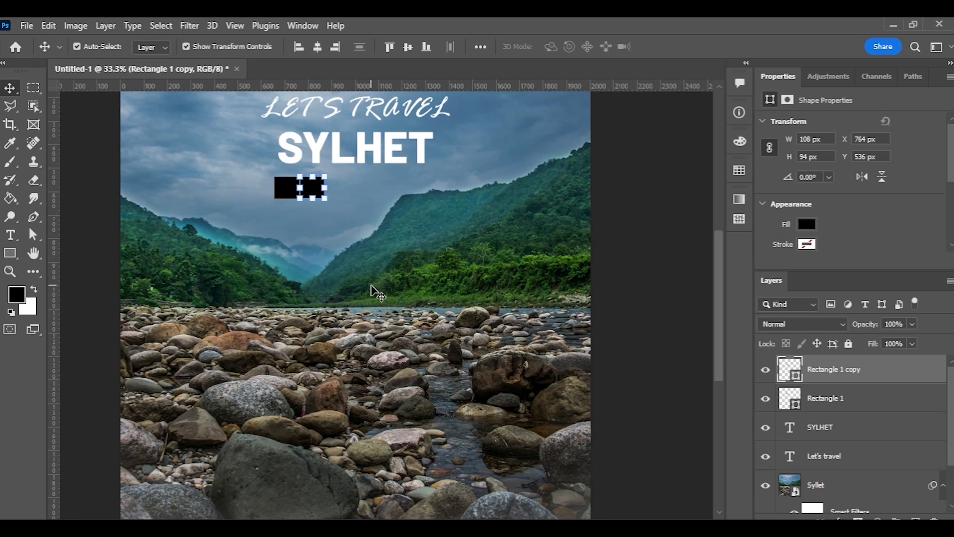
# Stretch the copied rectangle horizontally to about 693 px wide, keeping its height.
pyautogui.moveTo(325, 188); pyautogui.dragTo(463, 189)
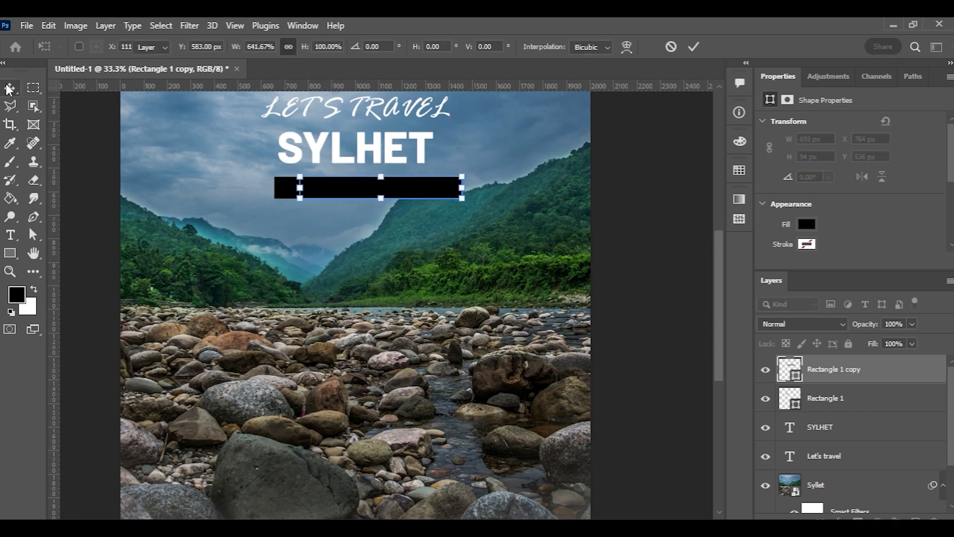
pyautogui.click(10, 88)
pyautogui.click(95, 149)
# Give the long rectangle a white (ffffff) stroke and remove its fill.
pyautogui.hotkey('ctrl', '+')
pyautogui.moveTo(217, 171); pyautogui.dragTo(279, 248)
pyautogui.click(339, 208)
pyautogui.click(807, 244)
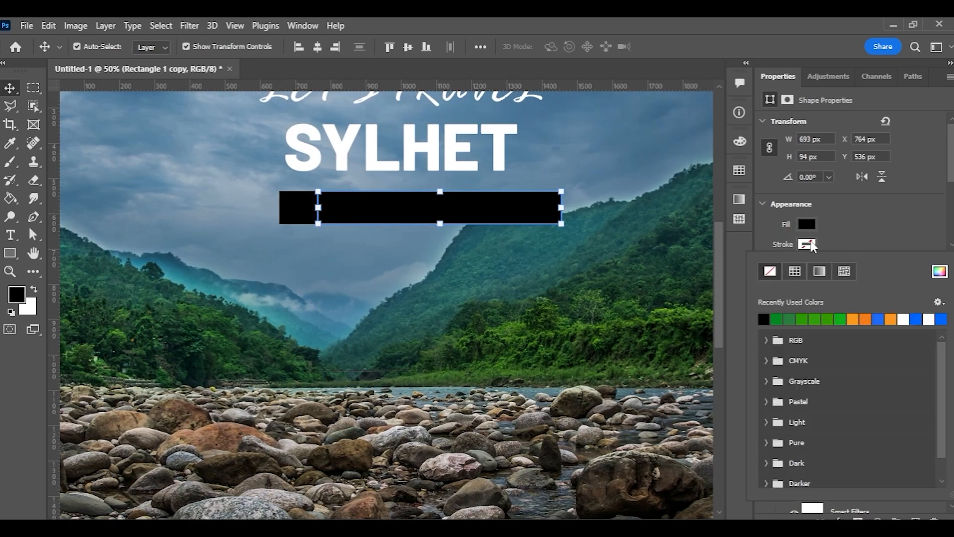
pyautogui.click(940, 271)
pyautogui.moveTo(693, 326); pyautogui.dragTo(552, 270)
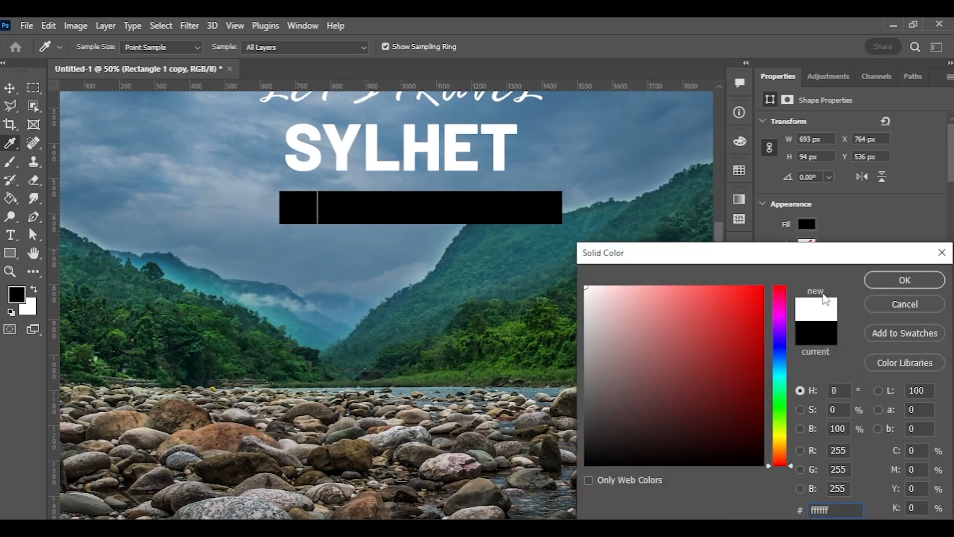
pyautogui.click(903, 280)
pyautogui.click(806, 224)
pyautogui.click(769, 252)
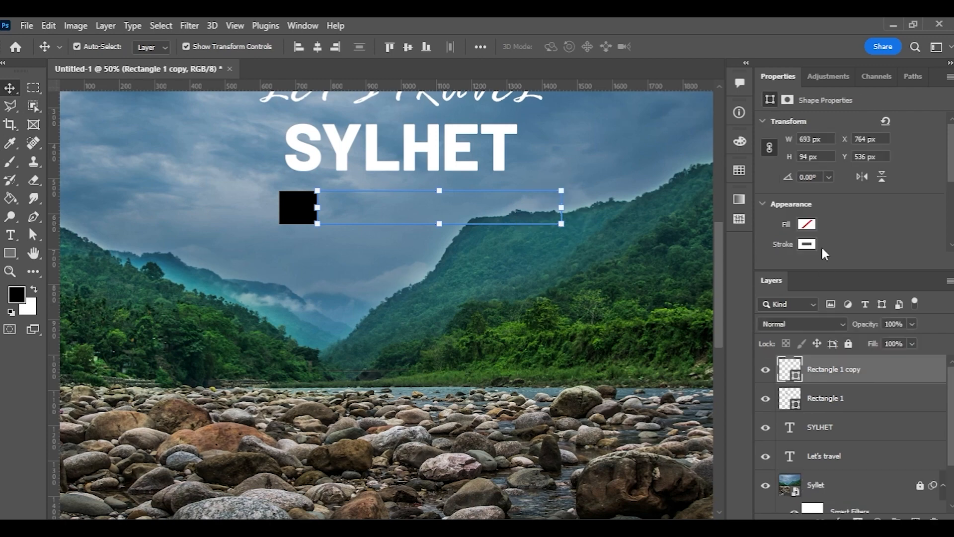
# Thicken the long rectangle's white outline and select the small black rectangle beside it.
pyautogui.scroll(-2, 844, 228)
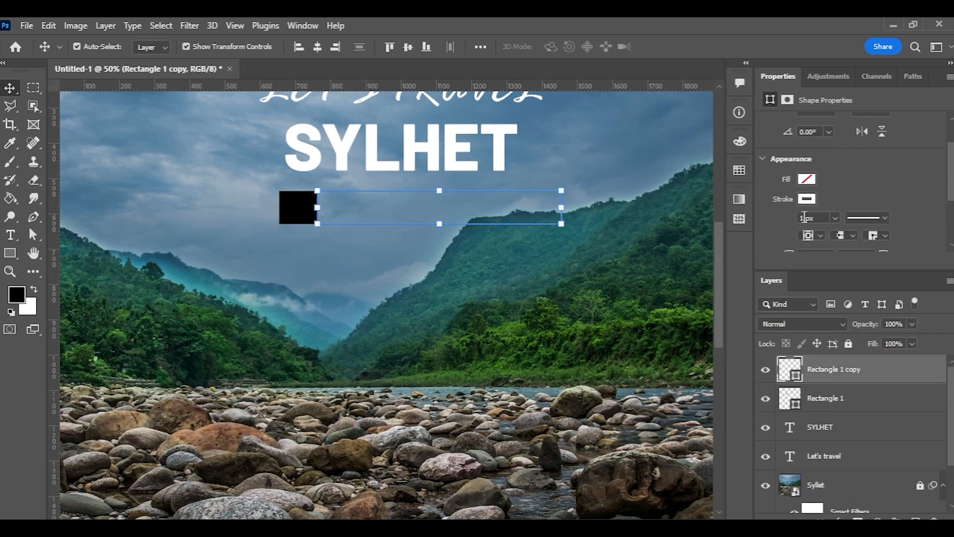
pyautogui.click(428, 208)
pyautogui.click(308, 204)
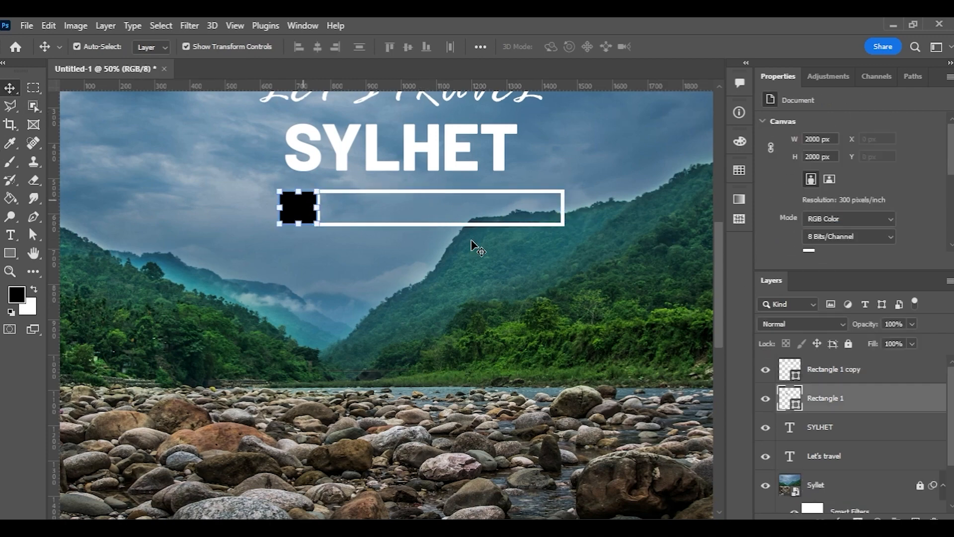
# Scale the small black rectangle proportionally to about 119% and nudge it up to line up with the outlined bar.
pyautogui.click(496, 256)
pyautogui.click(312, 213)
pyautogui.moveTo(297, 224); pyautogui.dragTo(296, 234)
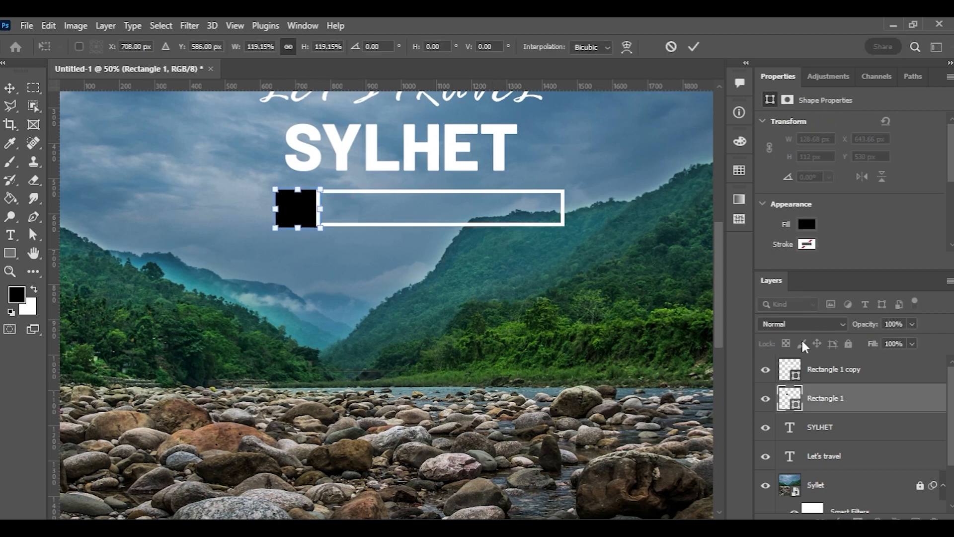
pyautogui.press('Return')
pyautogui.hotkey('ctrl', 't')
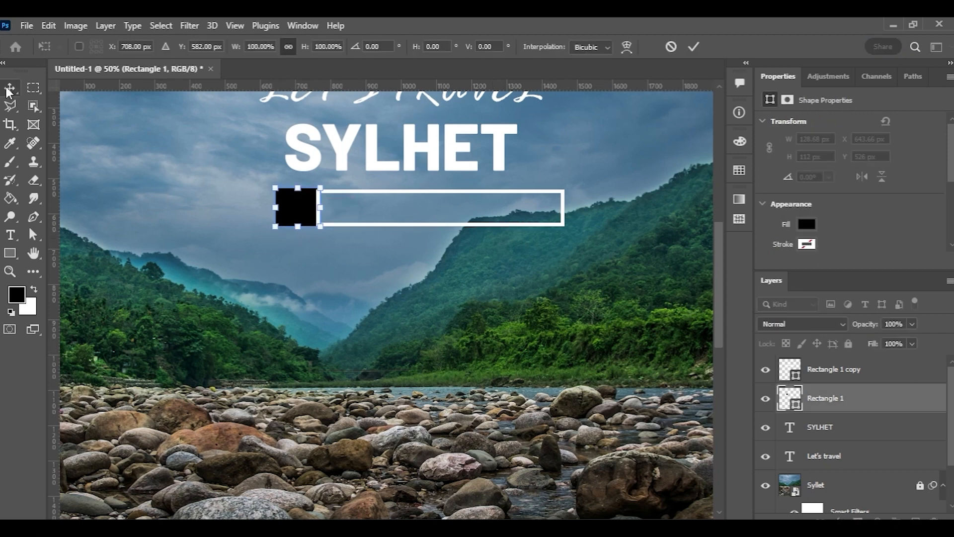
# Change the small rectangle's fill to white.
pyautogui.click(9, 90)
pyautogui.click(806, 224)
pyautogui.click(764, 300)
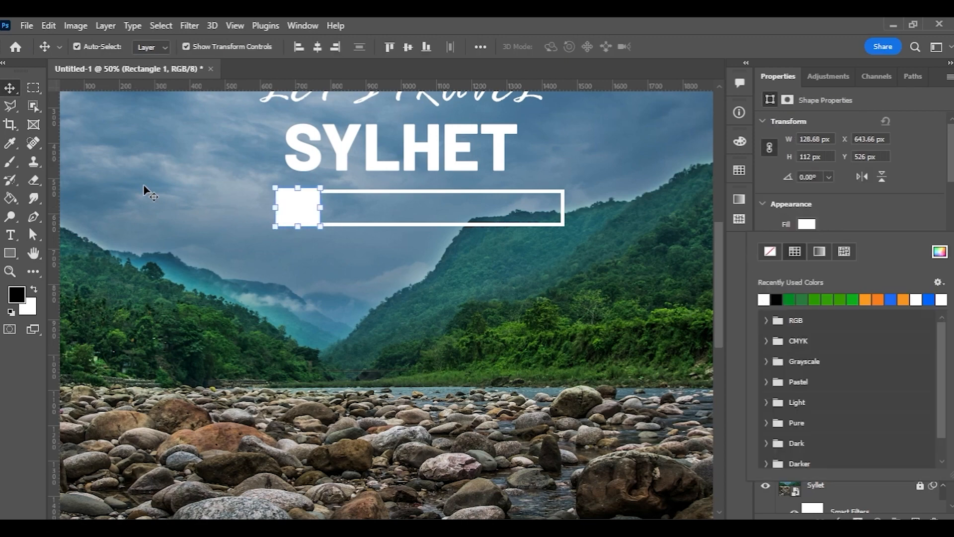
pyautogui.click(144, 186)
# Resize and shift the white rectangle so its top and bottom edges match the height of the outlined bar.
pyautogui.hotkey('ctrl', '+')
pyautogui.moveTo(277, 238); pyautogui.dragTo(269, 305)
pyautogui.moveTo(266, 228); pyautogui.dragTo(231, 219)
pyautogui.click(324, 328)
pyautogui.click(275, 253)
pyautogui.hotkey('ctrl', 't')
pyautogui.press('Return')
pyautogui.click(270, 297)
pyautogui.moveTo(268, 262); pyautogui.dragTo(271, 260)
pyautogui.click(271, 291)
pyautogui.click(275, 258)
pyautogui.click(339, 343)
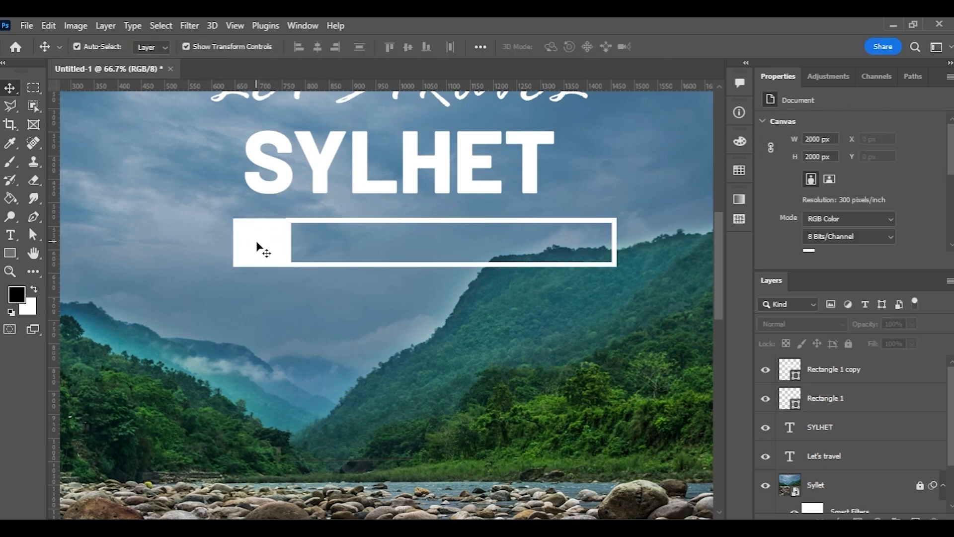
# Fine-tune the white rectangle's size and position at close range so it sits flush with the corners of the bar's outline.
pyautogui.click(256, 243)
pyautogui.hotkey('ctrl', '+')
pyautogui.hotkey('ctrl', '+')
pyautogui.moveTo(253, 248); pyautogui.dragTo(443, 486)
pyautogui.moveTo(313, 366); pyautogui.dragTo(340, 397)
pyautogui.hotkey('ctrl', 't')
pyautogui.press('Return')
pyautogui.click(365, 288)
pyautogui.moveTo(320, 352); pyautogui.dragTo(319, 354)
pyautogui.click(435, 489)
pyautogui.click(330, 454)
pyautogui.click(456, 511)
pyautogui.hotkey('ctrl', '-')
pyautogui.hotkey('ctrl', '-')
pyautogui.hotkey('ctrl', '-')
pyautogui.hotkey('ctrl', '-')
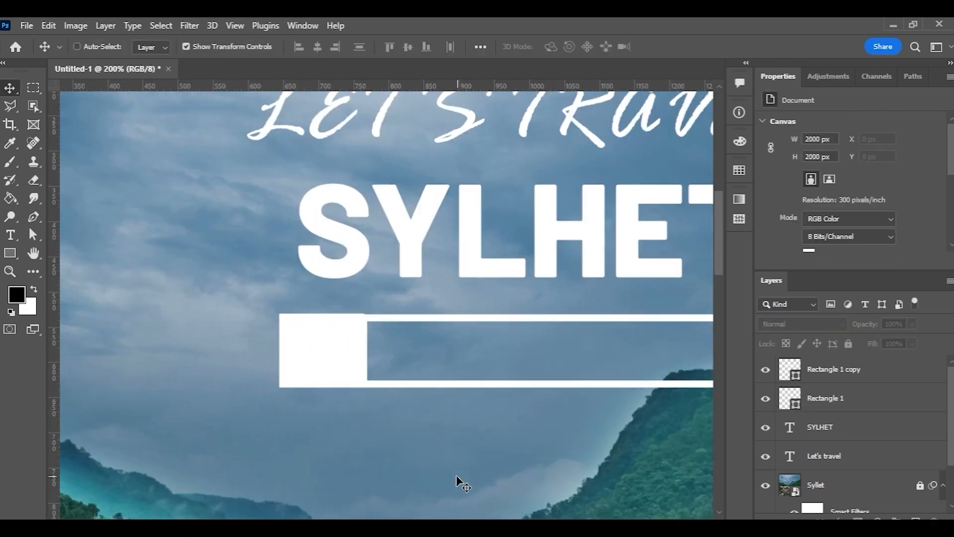
# Select both the white rectangle and the outlined bar and align their vertical centers.
pyautogui.moveTo(470, 425); pyautogui.dragTo(407, 341)
pyautogui.hotkey('ctrl', '+')
pyautogui.moveTo(358, 303); pyautogui.dragTo(407, 273)
pyautogui.moveTo(339, 170); pyautogui.dragTo(431, 242)
pyautogui.keyDown('ctrl'); pyautogui.click(406, 243); pyautogui.keyUp('ctrl')
pyautogui.keyDown('shift'); pyautogui.click(468, 239); pyautogui.keyUp('shift')
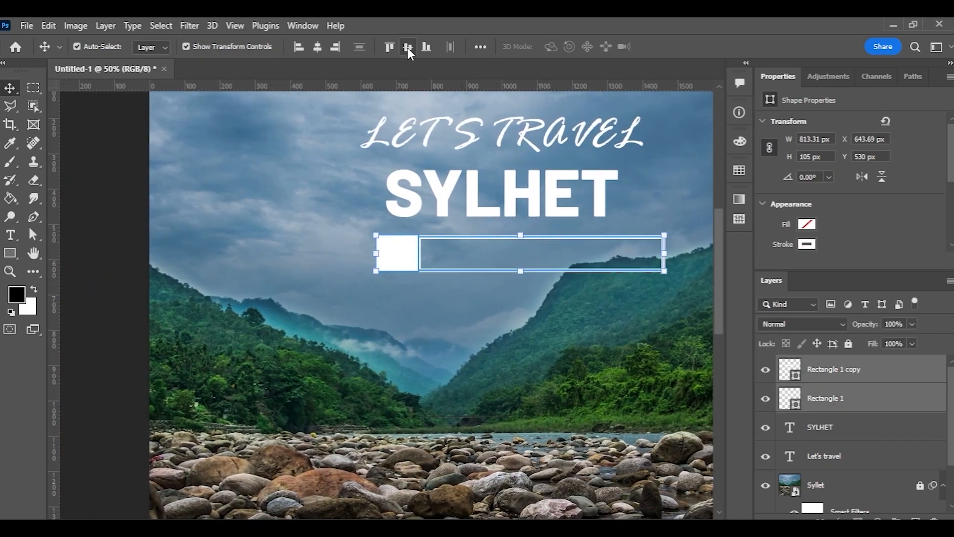
pyautogui.click(407, 47)
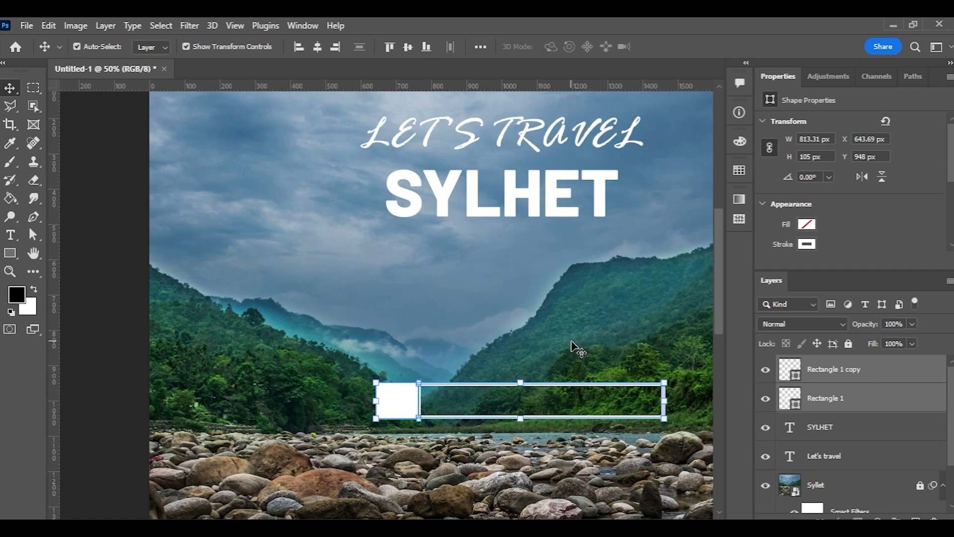
# Move both rectangles straight up in large increments until the bar sits just below the SYLHET headline.
pyautogui.hotkey('shift', 'Up')
pyautogui.hotkey('shift', 'Up')
pyautogui.hotkey('shift', 'Up')
pyautogui.hotkey('shift', 'Up')
pyautogui.hotkey('shift', 'Up')
pyautogui.hotkey('shift', 'Up')
pyautogui.hotkey('shift', 'Up')
pyautogui.hotkey('shift', 'Up')
pyautogui.hotkey('shift', 'Up')
pyautogui.hotkey('shift', 'Up')
pyautogui.hotkey('shift', 'Up')
pyautogui.hotkey('shift', 'Up')
pyautogui.hotkey('shift', 'Up')
pyautogui.hotkey('shift', 'Up')
pyautogui.hotkey('shift', 'Up')
pyautogui.hotkey('shift', 'Up')
pyautogui.hotkey('shift', 'Up')
pyautogui.hotkey('shift', 'Up')
pyautogui.hotkey('shift', 'Up')
pyautogui.hotkey('shift', 'Up')
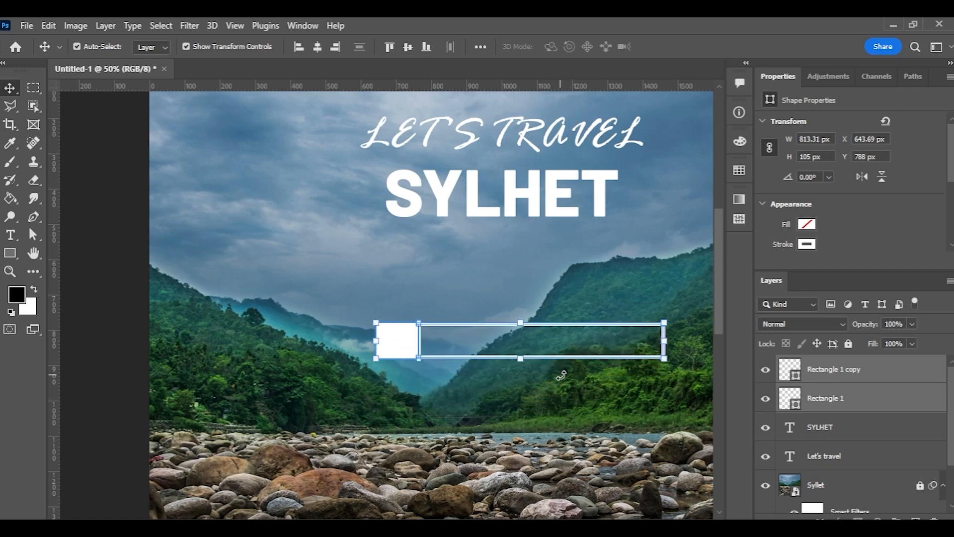
pyautogui.hotkey('shift', 'Up')
pyautogui.hotkey('shift', 'Up')
pyautogui.hotkey('shift', 'Up')
pyautogui.hotkey('shift', 'Up')
pyautogui.hotkey('shift', 'Up')
pyautogui.hotkey('shift', 'Up')
pyautogui.hotkey('shift', 'Up')
pyautogui.hotkey('shift', 'Up')
pyautogui.hotkey('shift', 'Up')
pyautogui.hotkey('shift', 'Up')
pyautogui.hotkey('shift', 'Up')
pyautogui.hotkey('shift', 'Up')
pyautogui.hotkey('shift', 'Up')
pyautogui.hotkey('shift', 'Up')
pyautogui.hotkey('shift', 'Up')
pyautogui.click(117, 218)
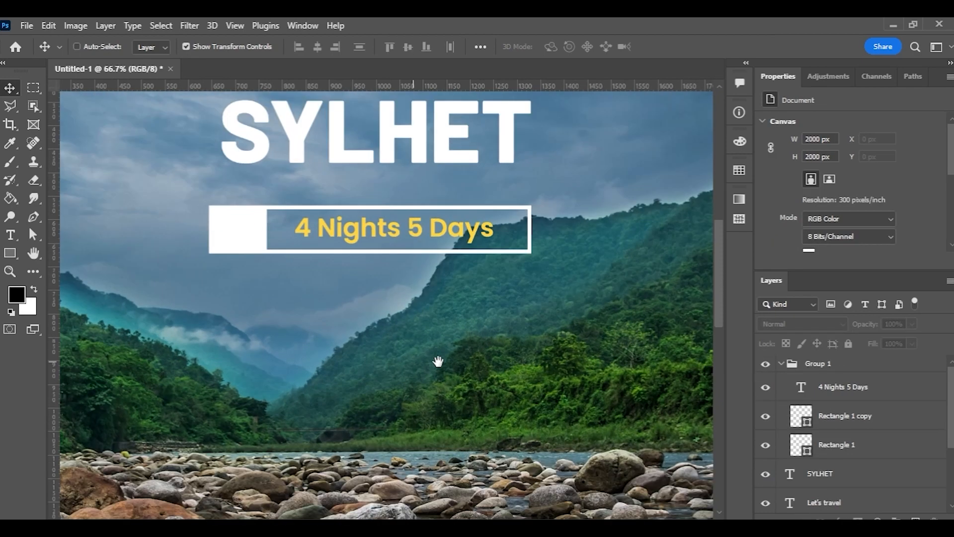
# Select the bar together with its "4 Nights 5 Days" text and nudge it up slightly toward the headline.
pyautogui.moveTo(438, 361); pyautogui.dragTo(453, 391)
pyautogui.moveTo(245, 319); pyautogui.dragTo(576, 221)
pyautogui.hotkey('shift', 'Up')
pyautogui.click(626, 345)
pyautogui.hotkey('ctrl', '-')
pyautogui.hotkey('ctrl', '-')
pyautogui.hotkey('ctrl', '-')
pyautogui.hotkey('ctrl', '+')
pyautogui.moveTo(552, 353); pyautogui.dragTo(511, 357)
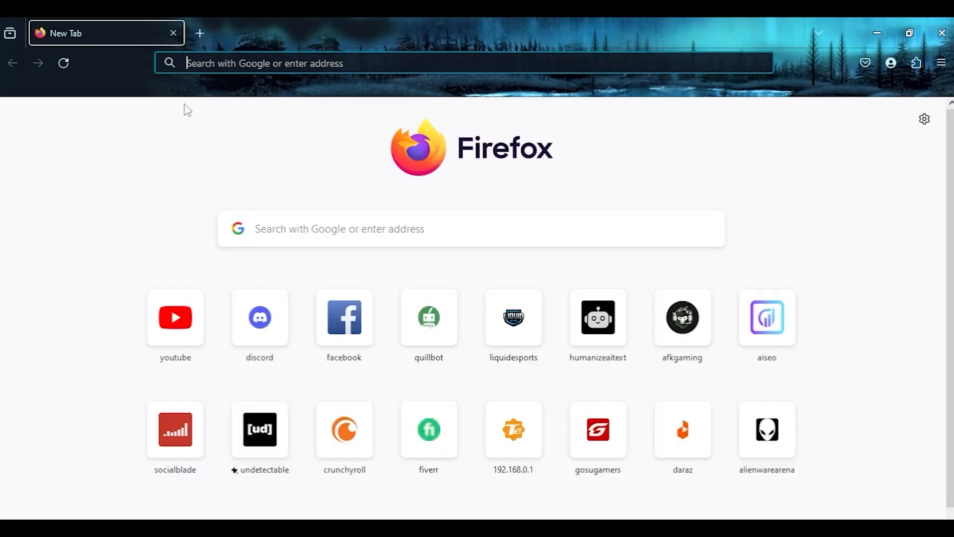
# Switch to Firefox, find Flaticon through a web search, open the site and dismiss its Google sign-in prompt.
pyautogui.write('DFLAT')
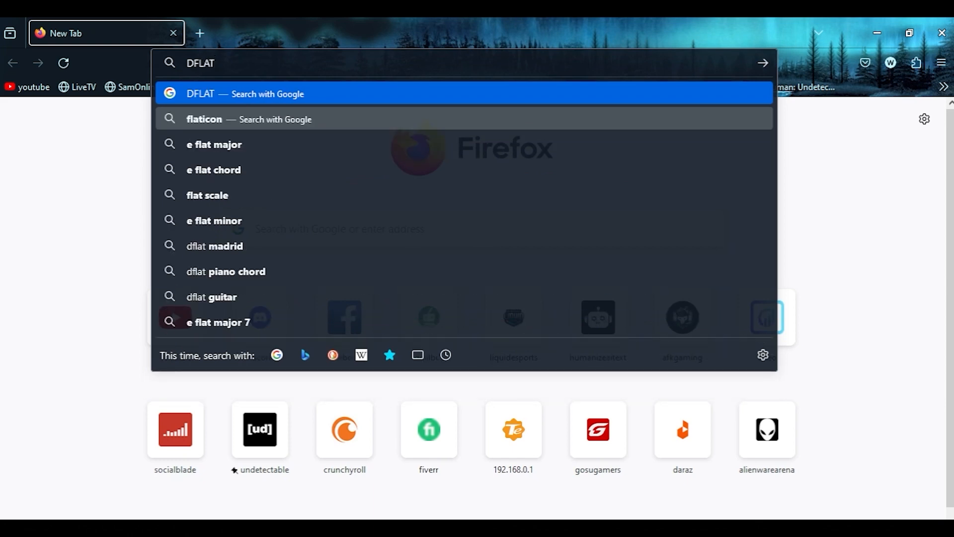
pyautogui.click(204, 119)
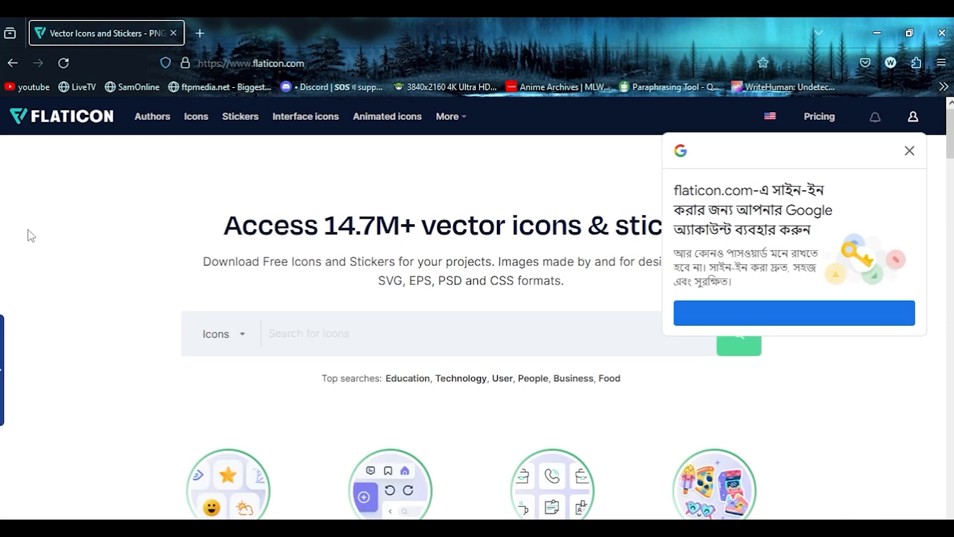
pyautogui.click(910, 149)
# Search the Flaticon icons for "time".
pyautogui.write('LOC')
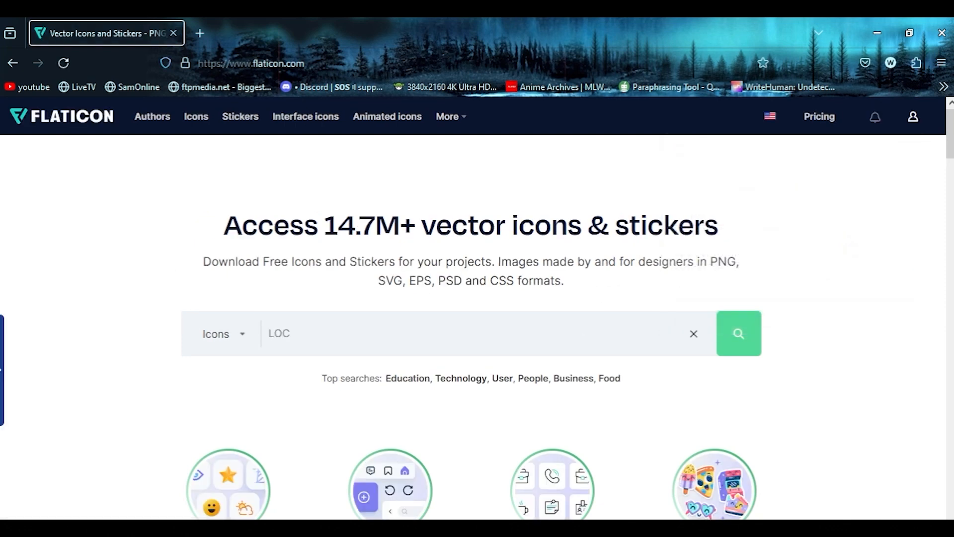
pyautogui.write('A')
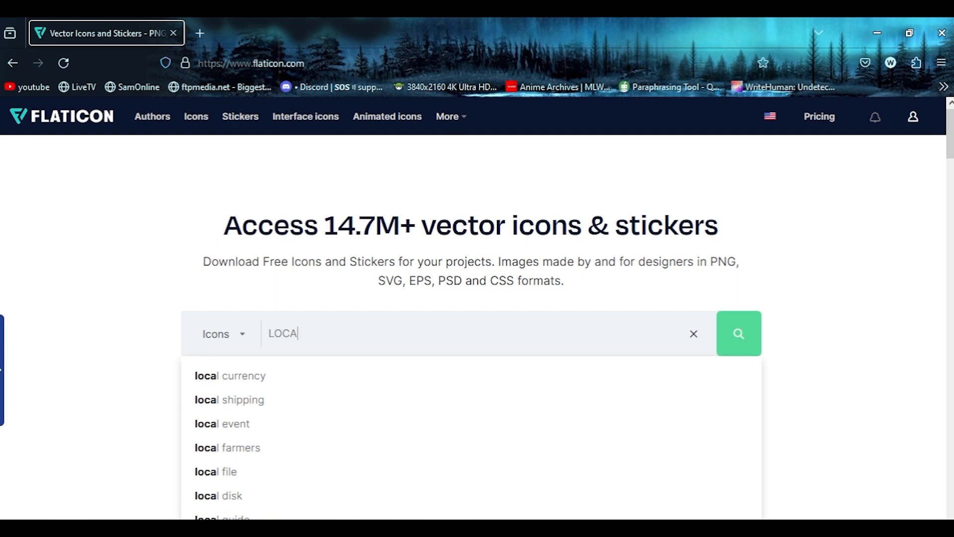
pyautogui.press('BackSpace')
pyautogui.press('BackSpace')
pyautogui.press('BackSpace')
pyautogui.write('TIME')
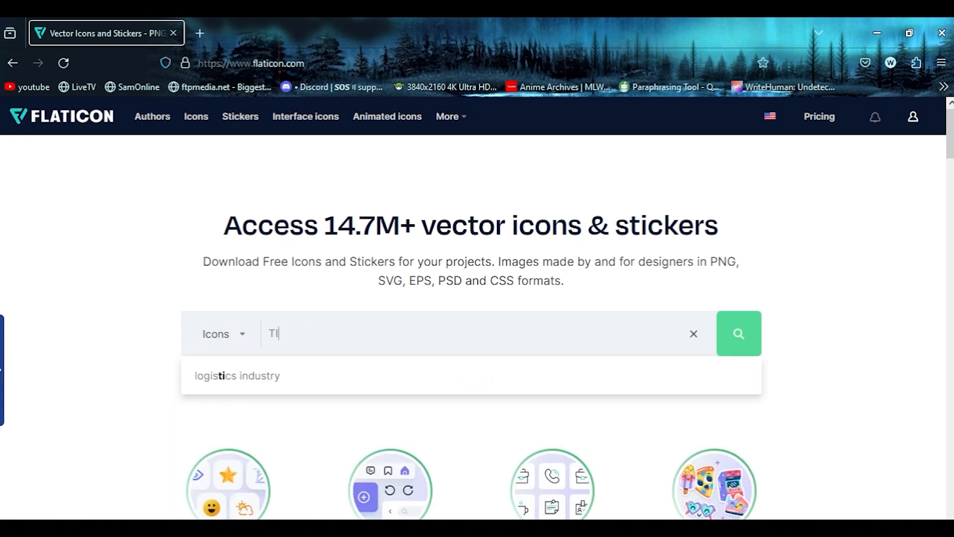
pyautogui.press('Return')
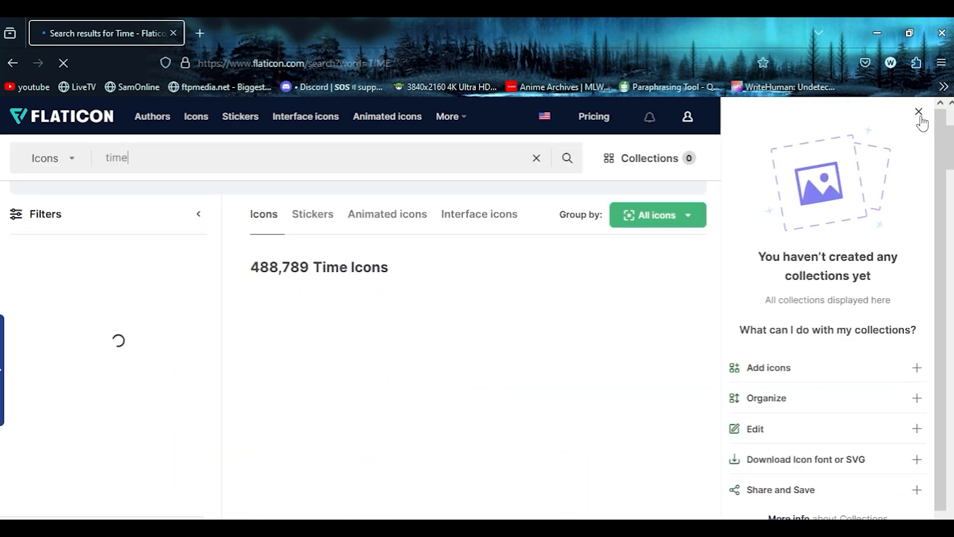
# Dismiss the collections panel and look through the time icons for one that suits the trip duration.
pyautogui.click(918, 117)
pyautogui.scroll(-2, 460, 341)
pyautogui.scroll(1, 508, 356)
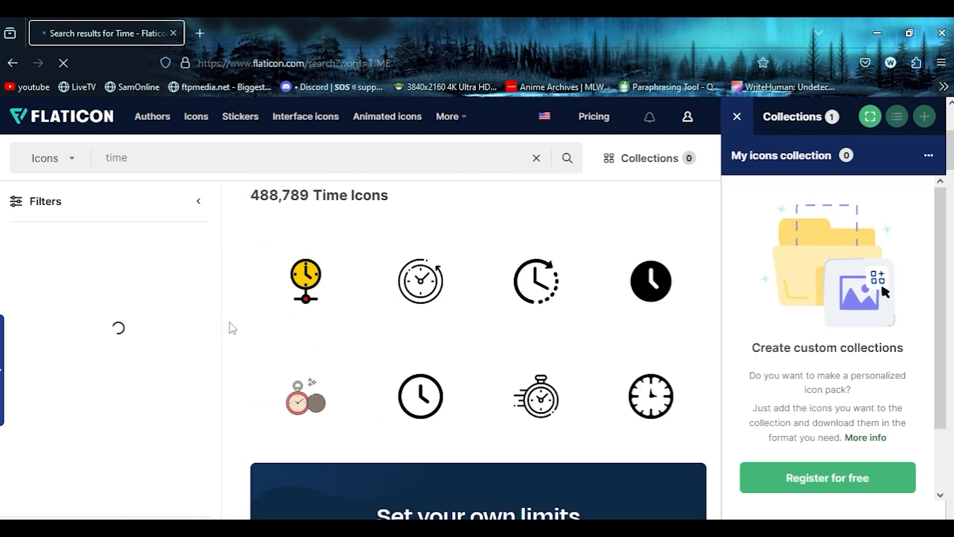
pyautogui.click(735, 118)
pyautogui.scroll(-1, 565, 311)
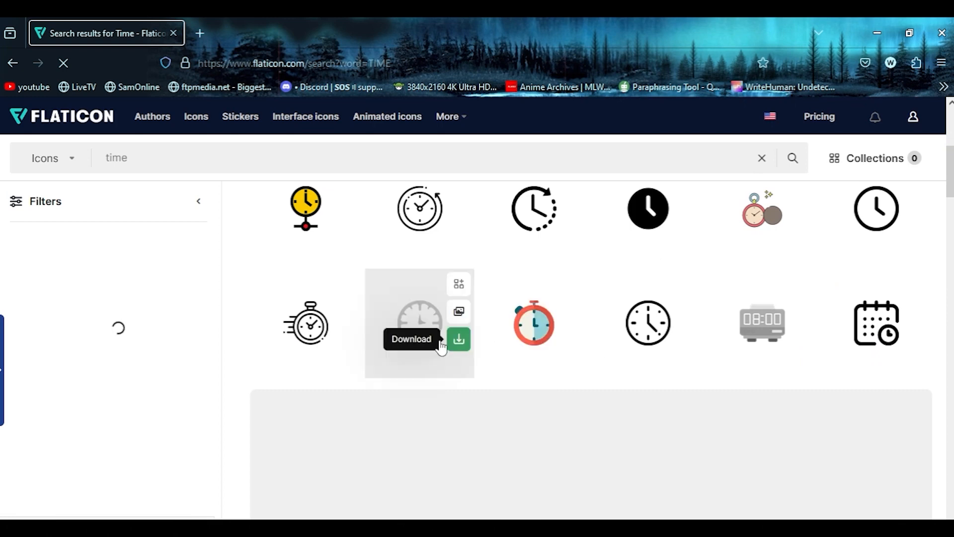
pyautogui.scroll(-5, 477, 347)
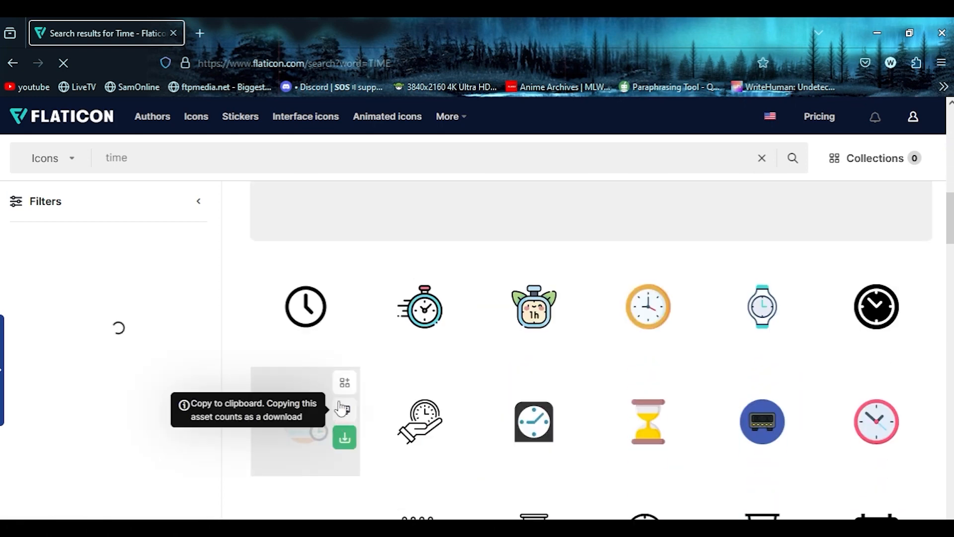
pyautogui.scroll(-5, 342, 408)
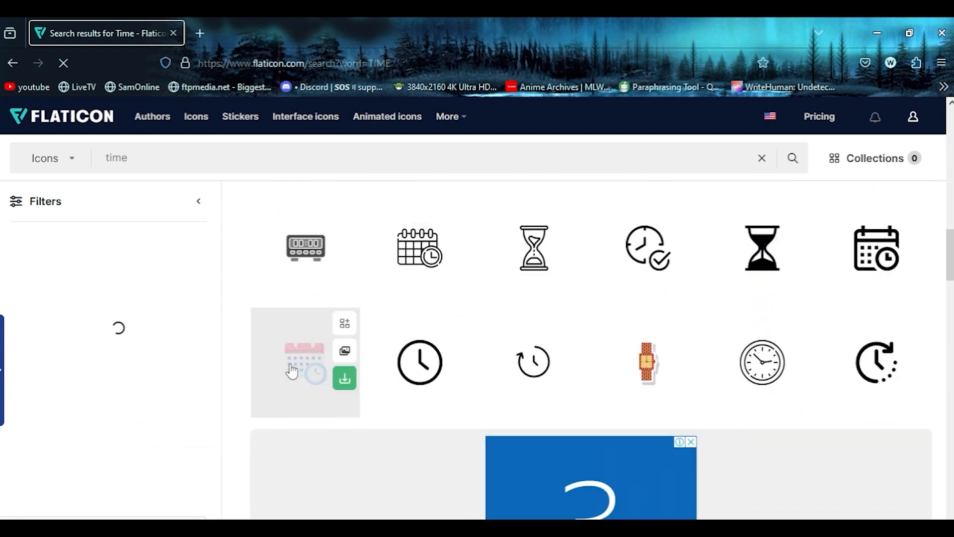
pyautogui.scroll(-3, 884, 383)
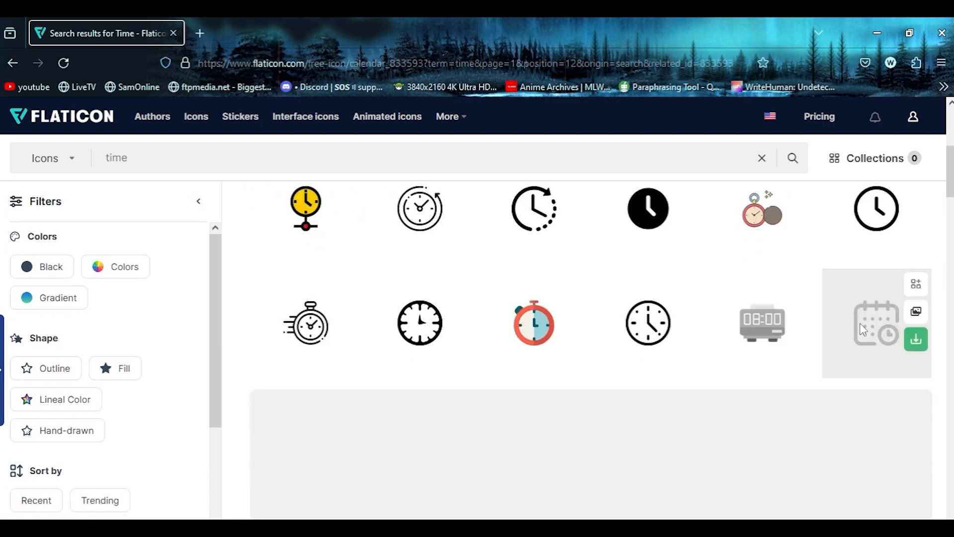
# Open the outlined calendar-with-clock icon and download it as a PNG.
pyautogui.click(862, 330)
pyautogui.click(671, 315)
pyautogui.click(726, 512)
pyautogui.click(857, 99)
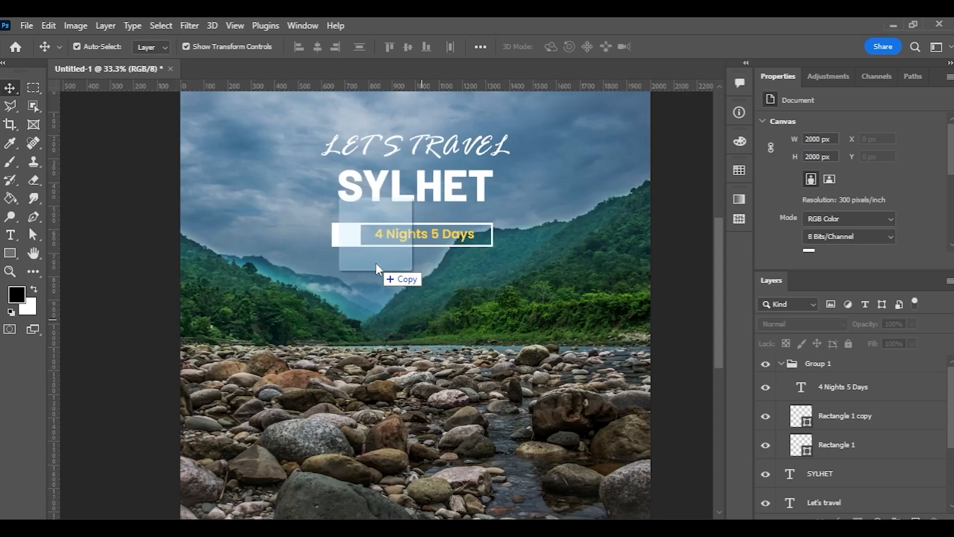
# Place the downloaded calendar icon in the Photoshop poster and shrink it to about 6.79% near the photo's upper-left corner.
pyautogui.moveTo(383, 273); pyautogui.dragTo(392, 279)
pyautogui.moveTo(614, 503); pyautogui.dragTo(246, 129)
pyautogui.press('space')
pyautogui.moveTo(128, 172); pyautogui.dragTo(134, 230)
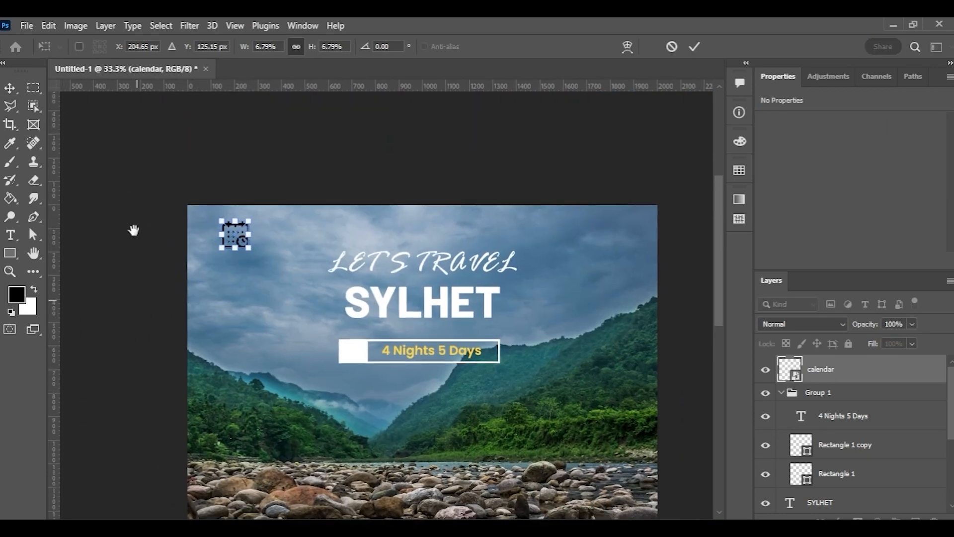
# Move the calendar icon into the white box beside "4 Nights 5 Days", scale it down to fit and commit the placement.
pyautogui.hotkey('ctrl', '+')
pyautogui.moveTo(247, 290); pyautogui.dragTo(231, 211)
pyautogui.moveTo(170, 172); pyautogui.dragTo(326, 330)
pyautogui.hotkey('ctrl', '+')
pyautogui.hotkey('ctrl', '+')
pyautogui.moveTo(276, 300); pyautogui.dragTo(287, 312)
pyautogui.click(694, 46)
pyautogui.hotkey('ctrl', '+')
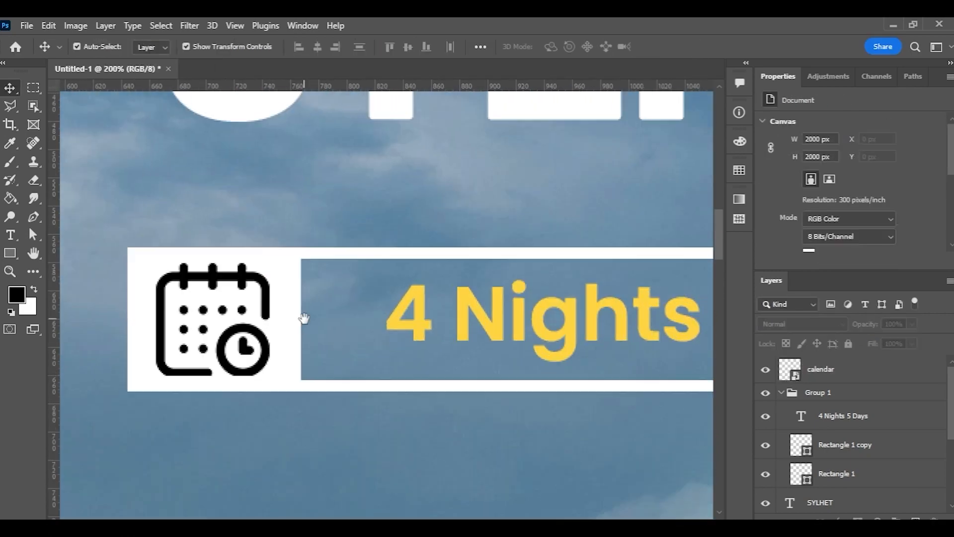
# Scale the calendar icon to about 4.14% to leave a wider margin inside the white box.
pyautogui.hotkey('ctrl', 't')
pyautogui.moveTo(266, 388); pyautogui.dragTo(256, 381)
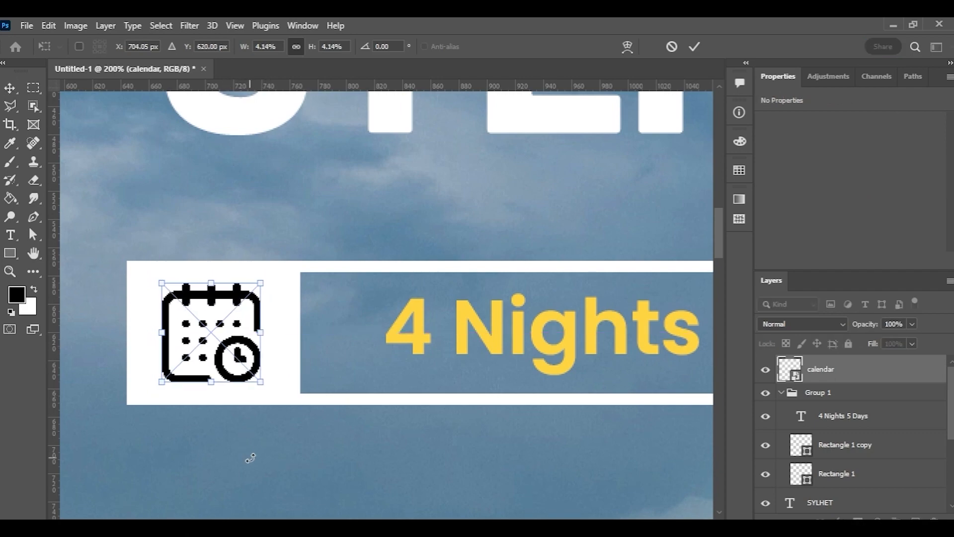
pyautogui.keyDown('ctrl'); pyautogui.click(350, 442); pyautogui.keyUp('ctrl')
pyautogui.hotkey('ctrl', '-')
pyautogui.hotkey('ctrl', '-')
pyautogui.hotkey('ctrl', '-')
pyautogui.hotkey('ctrl', '-')
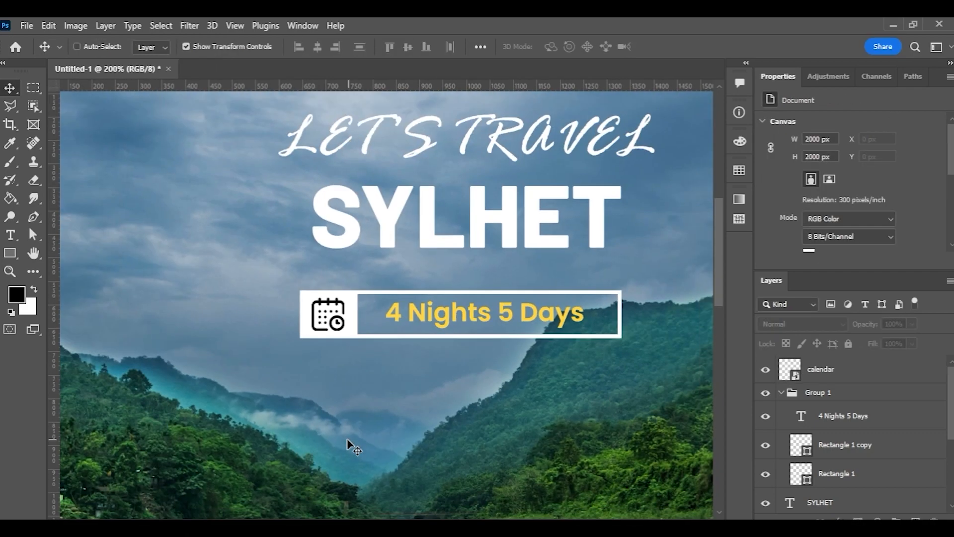
pyautogui.hotkey('ctrl', '+')
pyautogui.hotkey('ctrl', '+')
pyautogui.hotkey('ctrl', '+')
pyautogui.hotkey('ctrl', '+')
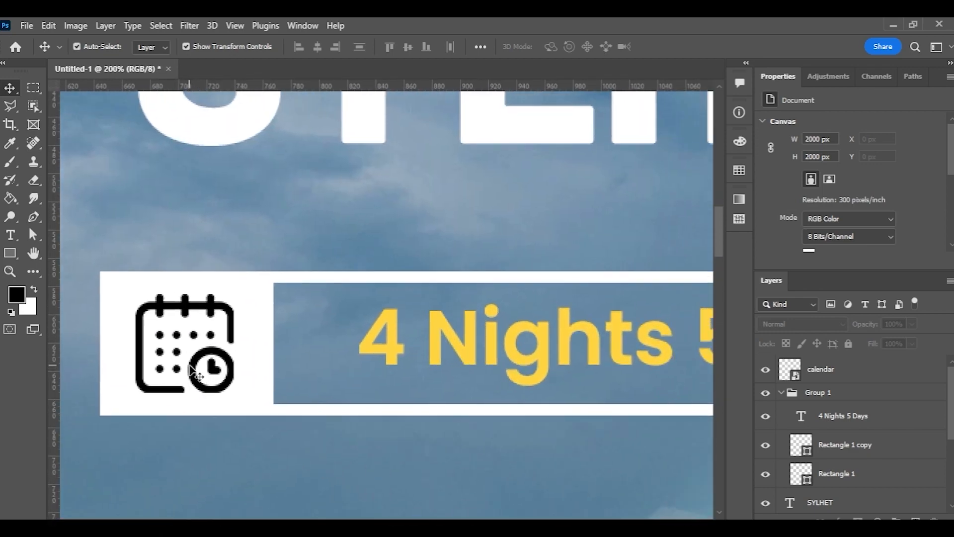
# Scale the calendar icon to about 3.69% and nudge it slightly right to center it in the white box.
pyautogui.keyDown('ctrl'); pyautogui.click(194, 367); pyautogui.keyUp('ctrl')
pyautogui.moveTo(185, 295); pyautogui.dragTo(186, 302)
pyautogui.moveTo(185, 336); pyautogui.dragTo(183, 331)
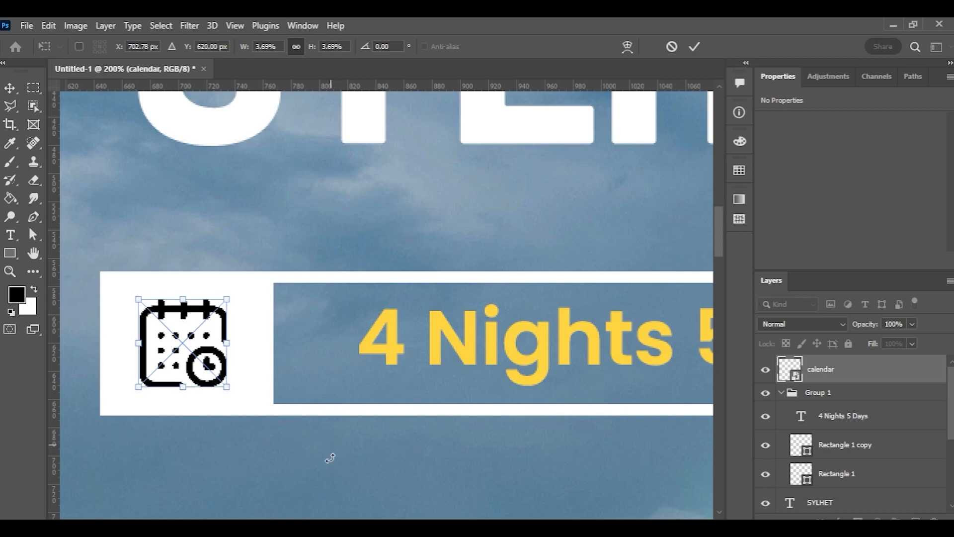
pyautogui.click(277, 450)
pyautogui.click(276, 450)
pyautogui.click(208, 361)
pyautogui.press('Right')
pyautogui.press('Right')
pyautogui.press('Right')
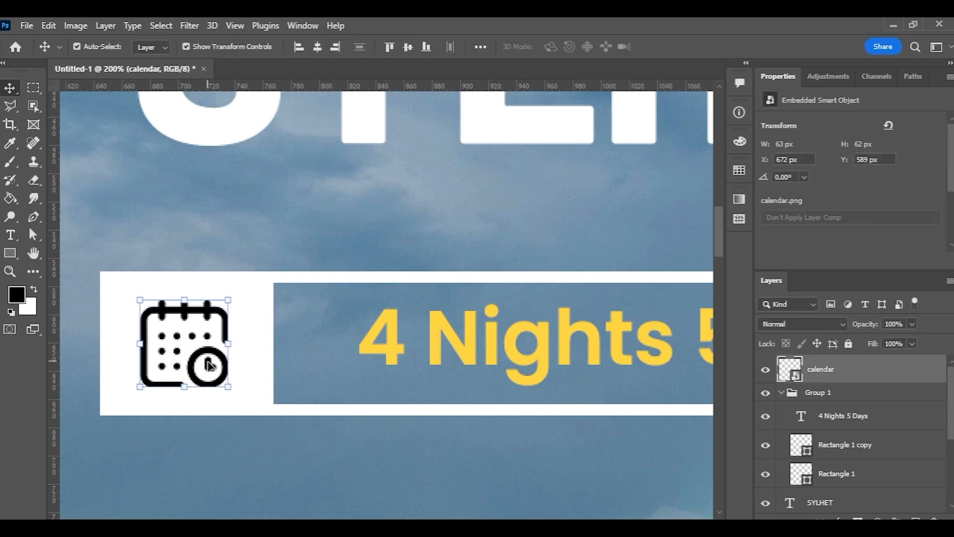
pyautogui.click(249, 450)
# Review the calendar icon and text bar in the context of the whole poster.
pyautogui.hotkey('ctrl', '-')
pyautogui.hotkey('ctrl', '-')
pyautogui.hotkey('ctrl', '-')
pyautogui.hotkey('ctrl', '-')
pyautogui.hotkey('ctrl', '-')
pyautogui.moveTo(231, 385); pyautogui.dragTo(220, 270)
pyautogui.hotkey('ctrl', '+')
pyautogui.moveTo(306, 294); pyautogui.dragTo(242, 295)
pyautogui.hotkey('ctrl', '-')
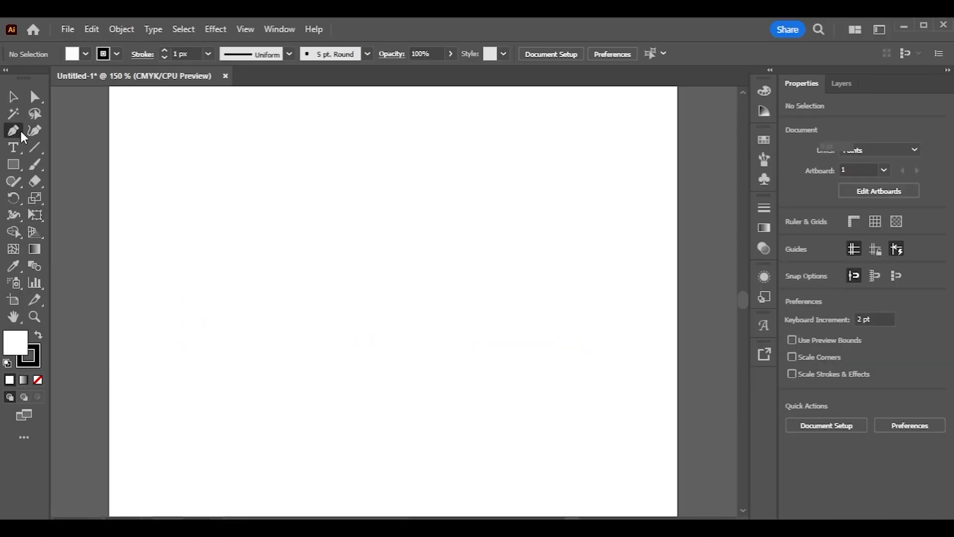
# Switch to Illustrator and draw an open wavy path with five anchors, about 506 pt wide, across the artboard using the Pen tool.
pyautogui.click(153, 390)
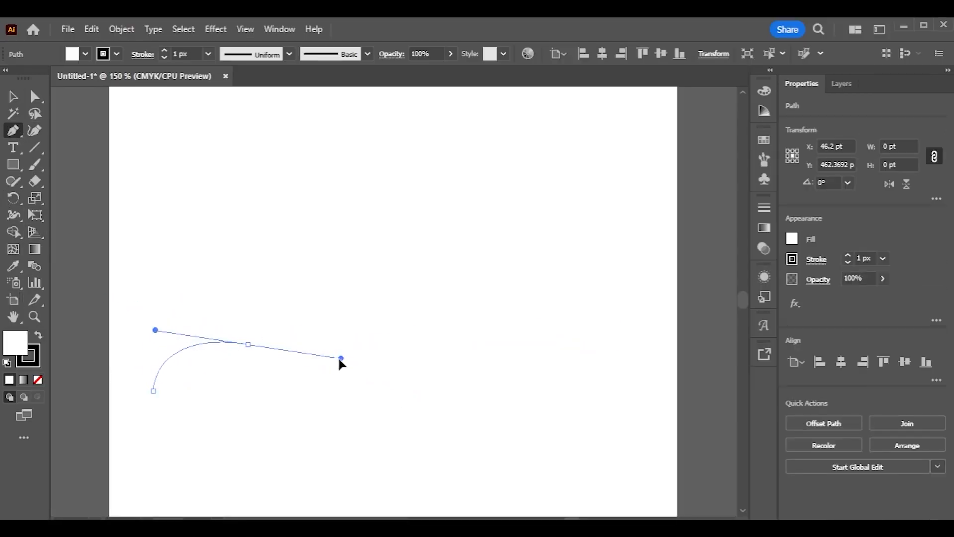
pyautogui.moveTo(340, 360); pyautogui.dragTo(326, 353)
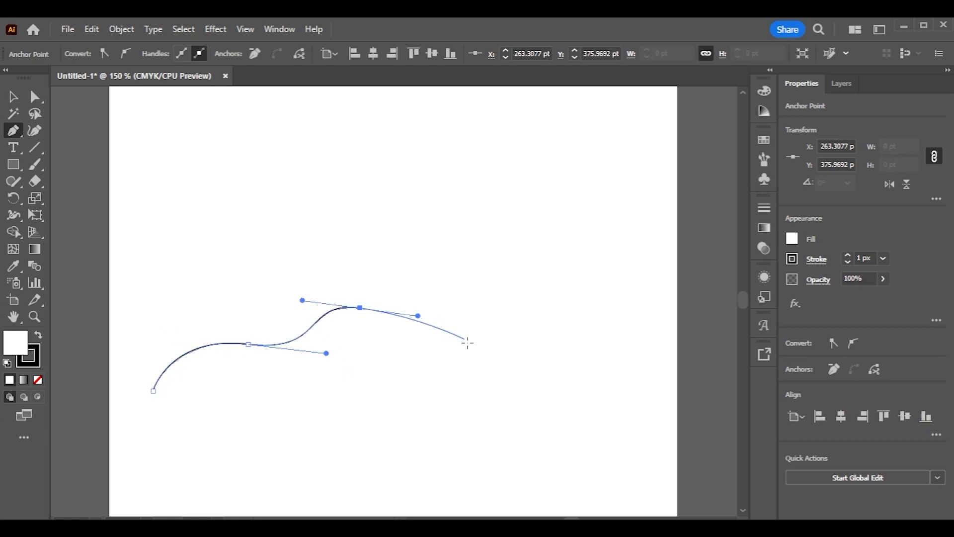
pyautogui.moveTo(522, 417); pyautogui.dragTo(534, 410)
pyautogui.moveTo(635, 376); pyautogui.dragTo(676, 443)
# Smooth the path's central hump, raise its end anchor at the far right, and shift the anchor before it slightly outward.
pyautogui.press('ctrl')
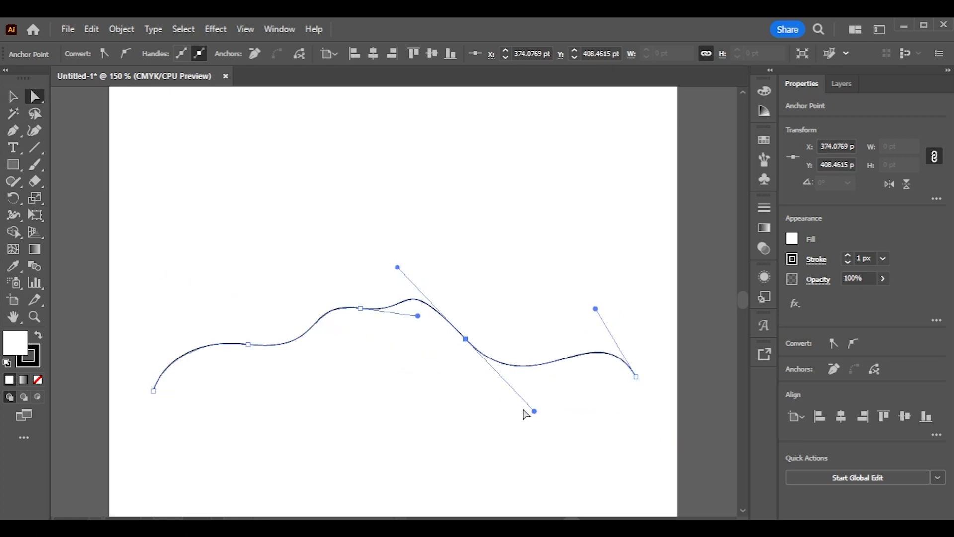
pyautogui.click(406, 292)
pyautogui.click(376, 298)
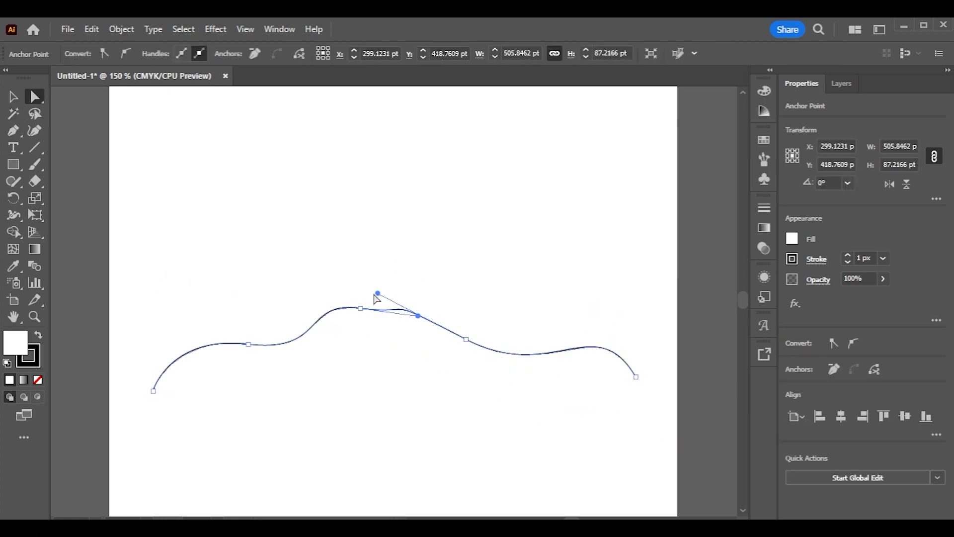
pyautogui.click(407, 296)
pyautogui.click(404, 293)
pyautogui.moveTo(404, 293); pyautogui.dragTo(430, 301)
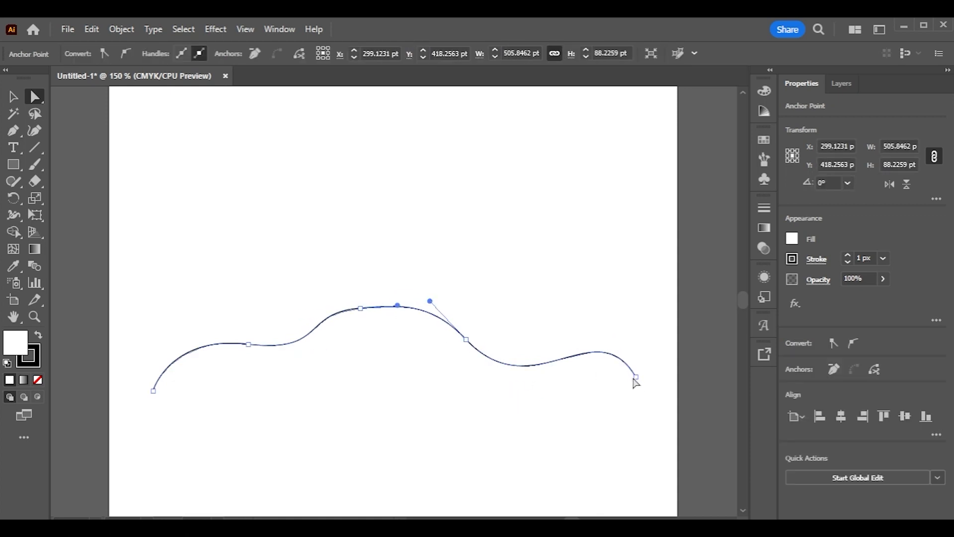
pyautogui.moveTo(636, 343); pyautogui.dragTo(626, 342)
pyautogui.moveTo(466, 339); pyautogui.dragTo(486, 343)
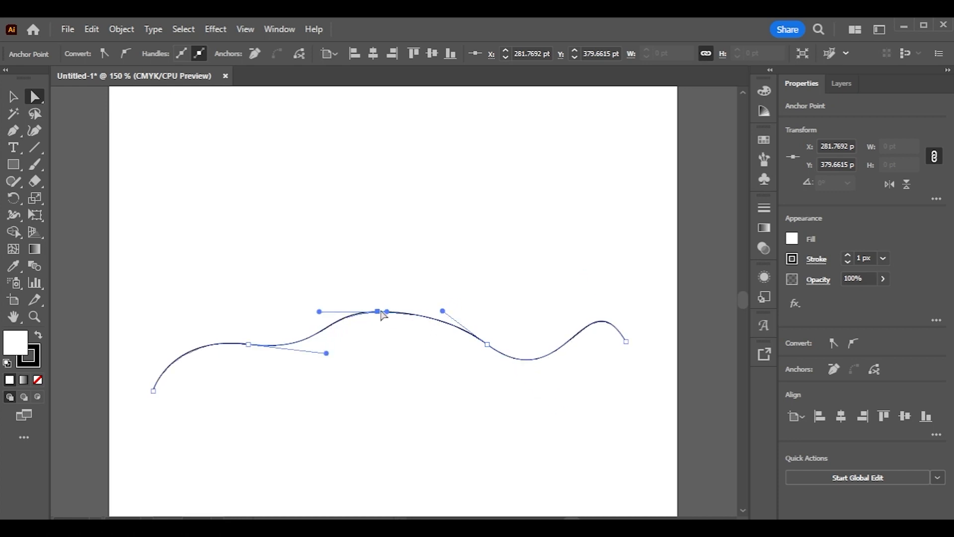
# Adjust the first two anchors and their handles to flatten the path's left part, making the path about 474 × 60 pt.
pyautogui.click(145, 389)
pyautogui.click(148, 390)
pyautogui.moveTo(249, 344); pyautogui.dragTo(246, 355)
pyautogui.moveTo(195, 322); pyautogui.dragTo(195, 322)
pyautogui.moveTo(314, 346); pyautogui.dragTo(289, 346)
pyautogui.click(308, 395)
pyautogui.moveTo(313, 232); pyautogui.dragTo(355, 236)
pyautogui.moveTo(363, 218); pyautogui.dragTo(353, 435)
# Select the wavy path, remove its fill and give its 1 px stroke a dashed line with 12 px dashes.
pyautogui.click(13, 96)
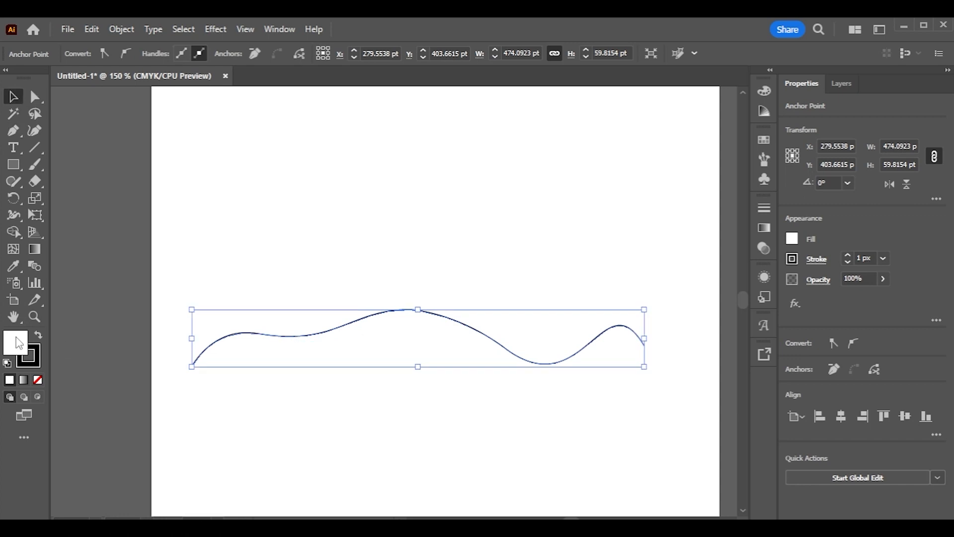
pyautogui.click(192, 212)
pyautogui.hotkey('ctrl', 'a')
pyautogui.click(85, 54)
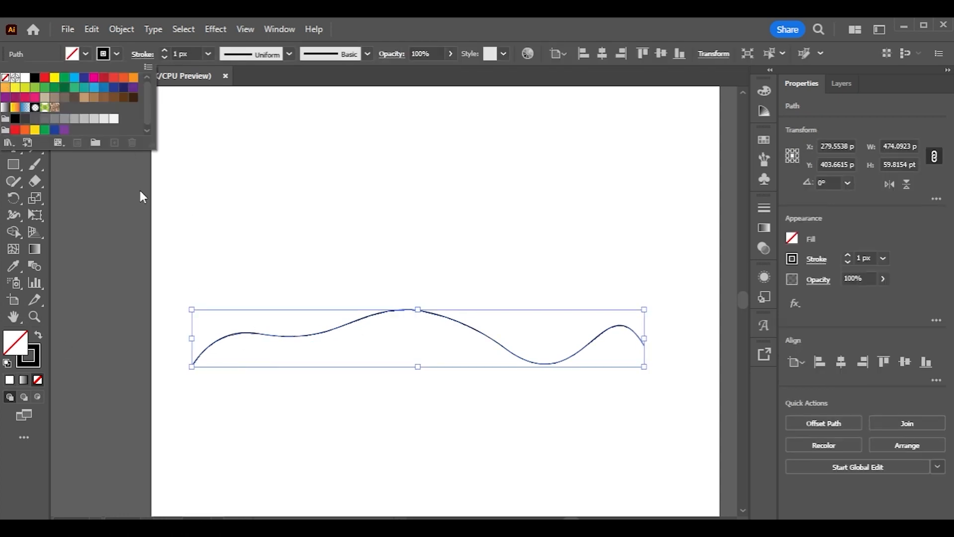
pyautogui.click(143, 53)
pyautogui.click(5, 151)
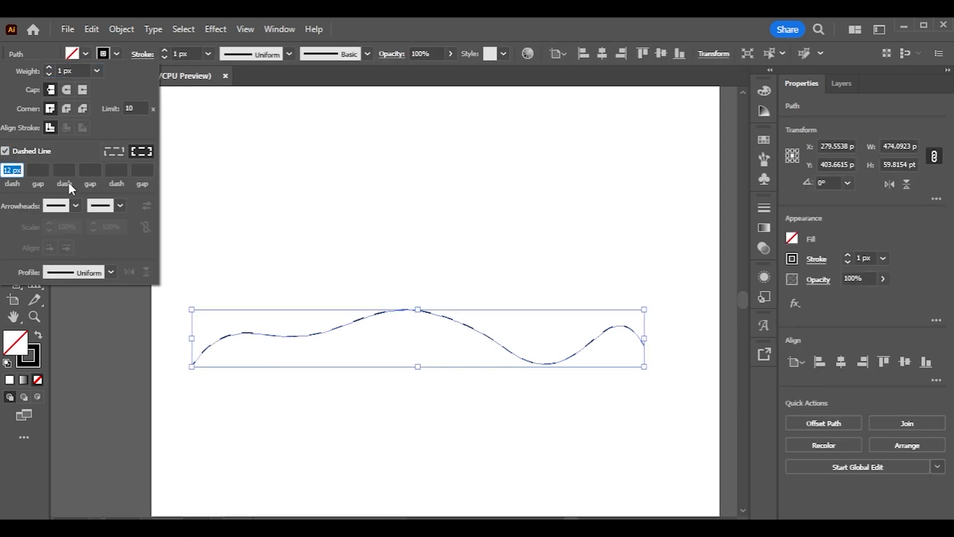
pyautogui.click(184, 245)
# Extend the dashed path's right end anchor outward and adjust the neighbouring handle to soften the final crest.
pyautogui.hotkey('ctrl', '=')
pyautogui.moveTo(376, 297)
pyautogui.mouseDown()
pyautogui.moveTo(347, 234)
pyautogui.moveTo(338, 258)
pyautogui.mouseUp()
pyautogui.click(366, 285)
pyautogui.press('a')
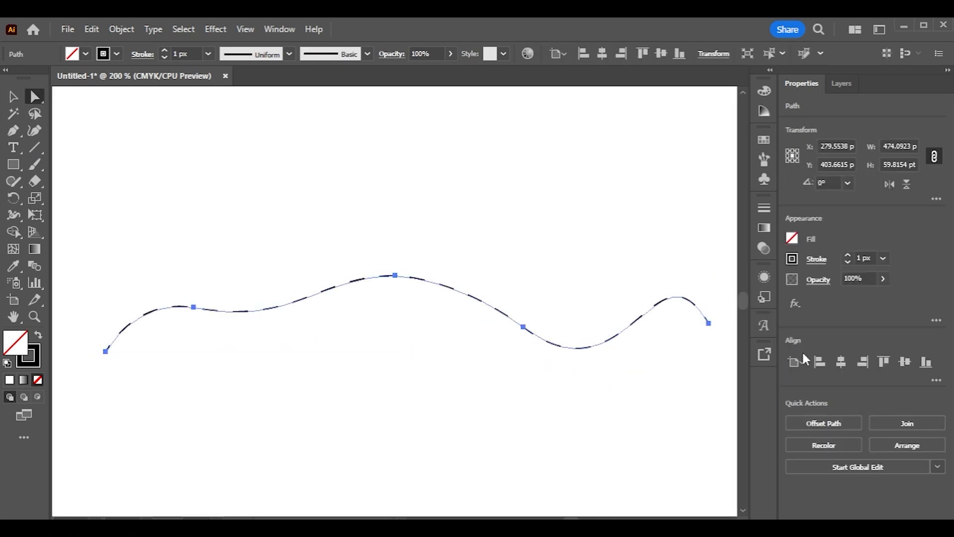
pyautogui.moveTo(731, 323); pyautogui.dragTo(570, 330)
pyautogui.click(559, 322)
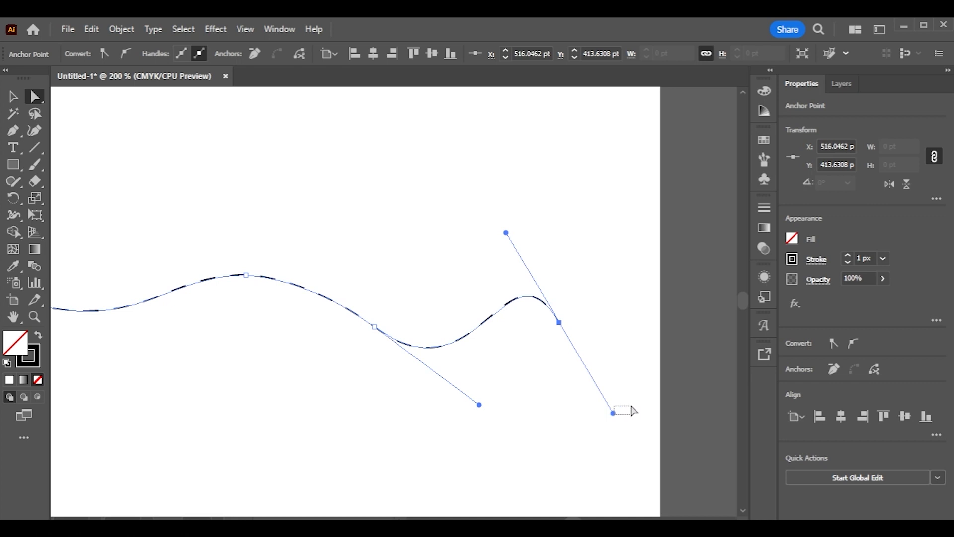
pyautogui.moveTo(634, 410); pyautogui.dragTo(635, 411)
pyautogui.click(559, 322)
pyautogui.moveTo(559, 322); pyautogui.dragTo(591, 316)
pyautogui.moveTo(522, 229); pyautogui.dragTo(519, 255)
pyautogui.click(591, 316)
pyautogui.moveTo(591, 316); pyautogui.dragTo(623, 325)
# Scale the dashed path down as a whole on the artboard and deselect it.
pyautogui.click(13, 96)
pyautogui.click(275, 193)
pyautogui.moveTo(274, 193); pyautogui.dragTo(424, 276)
pyautogui.hotkey('ctrl', '-')
pyautogui.hotkey('ctrl', '-')
pyautogui.hotkey('ctrl', '-')
pyautogui.click(412, 349)
pyautogui.click(428, 391)
pyautogui.hotkey('ctrl', '+')
pyautogui.hotkey('ctrl', '+')
pyautogui.hotkey('ctrl', '+')
pyautogui.moveTo(314, 229); pyautogui.dragTo(306, 159)
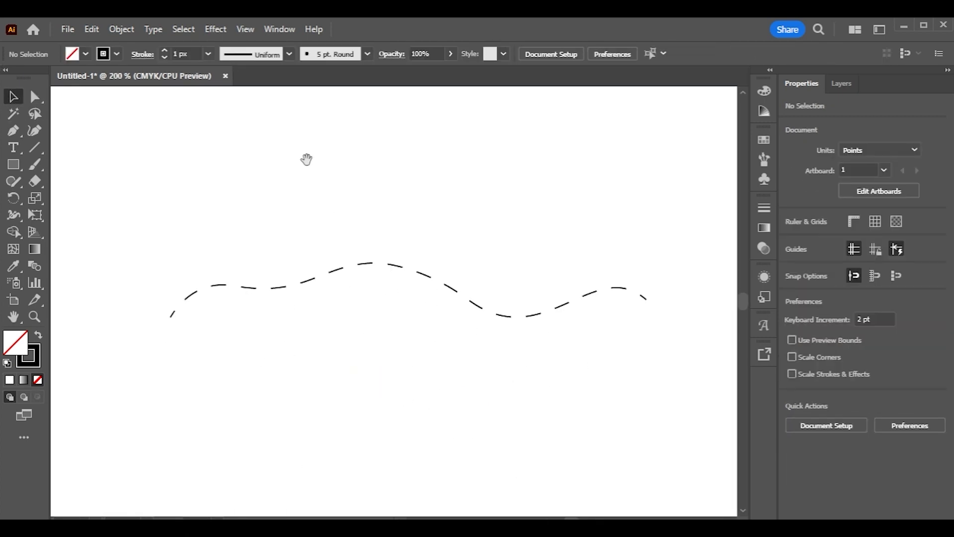
# Draw a small circle with the Ellipse tool and give it a black fill with no stroke.
pyautogui.rightClick(6, 165)
pyautogui.click(32, 196)
pyautogui.moveTo(139, 305)
pyautogui.mouseDown()
pyautogui.moveTo(156, 326)
pyautogui.moveTo(447, 224)
pyautogui.moveTo(458, 263)
pyautogui.mouseUp()
pyautogui.click(39, 335)
pyautogui.click(14, 97)
pyautogui.click(115, 145)
# Position the black circle on the left end of the dashed path.
pyautogui.hotkey('ctrl', '+')
pyautogui.hotkey('ctrl', '+')
pyautogui.moveTo(183, 297)
pyautogui.mouseDown()
pyautogui.moveTo(231, 321)
pyautogui.moveTo(222, 316)
pyautogui.mouseUp()
pyautogui.click(328, 321)
pyautogui.moveTo(329, 322); pyautogui.dragTo(204, 373)
pyautogui.moveTo(604, 335); pyautogui.dragTo(266, 292)
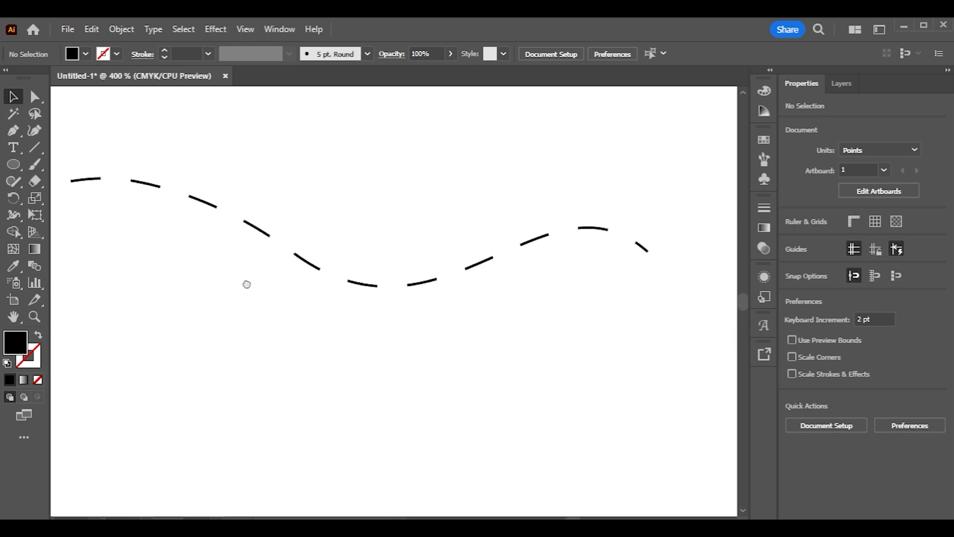
# Duplicate the black circle onto the path's first dip and onto the deep dip near its right side.
pyautogui.moveTo(176, 323); pyautogui.dragTo(622, 338)
pyautogui.moveTo(160, 332); pyautogui.dragTo(421, 256)
pyautogui.click(523, 299)
pyautogui.moveTo(522, 300); pyautogui.dragTo(198, 333)
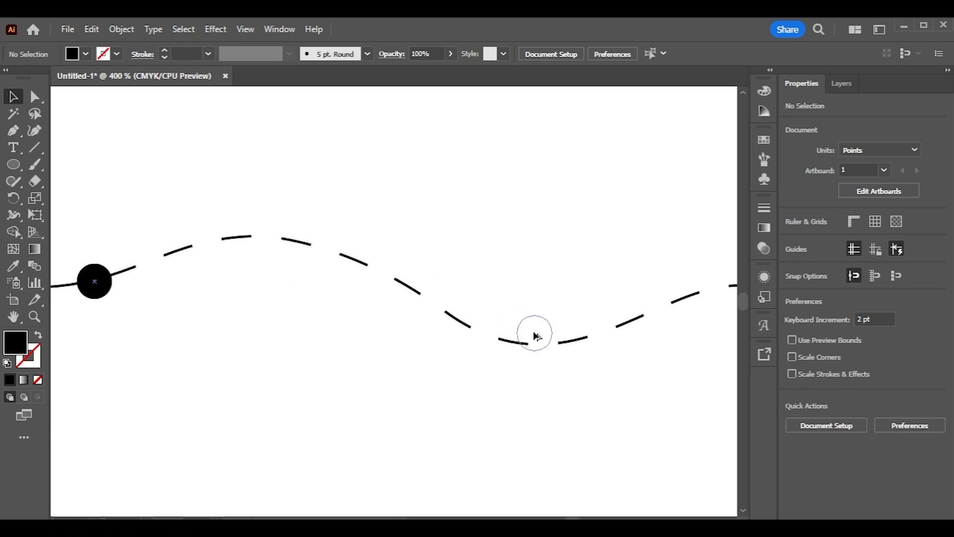
pyautogui.moveTo(543, 345); pyautogui.dragTo(543, 344)
pyautogui.moveTo(560, 374); pyautogui.dragTo(614, 390)
pyautogui.click(402, 405)
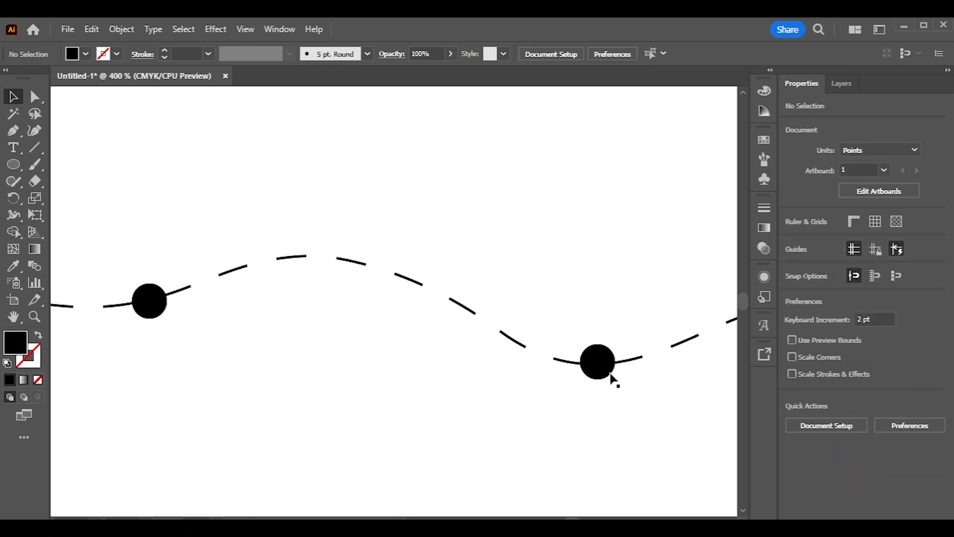
# Add another circle copy on the path's central crest and shift the second circle left along the path.
pyautogui.moveTo(442, 294); pyautogui.dragTo(442, 294)
pyautogui.click(484, 356)
pyautogui.moveTo(484, 356); pyautogui.dragTo(687, 362)
pyautogui.moveTo(300, 327); pyautogui.dragTo(297, 328)
pyautogui.click(372, 350)
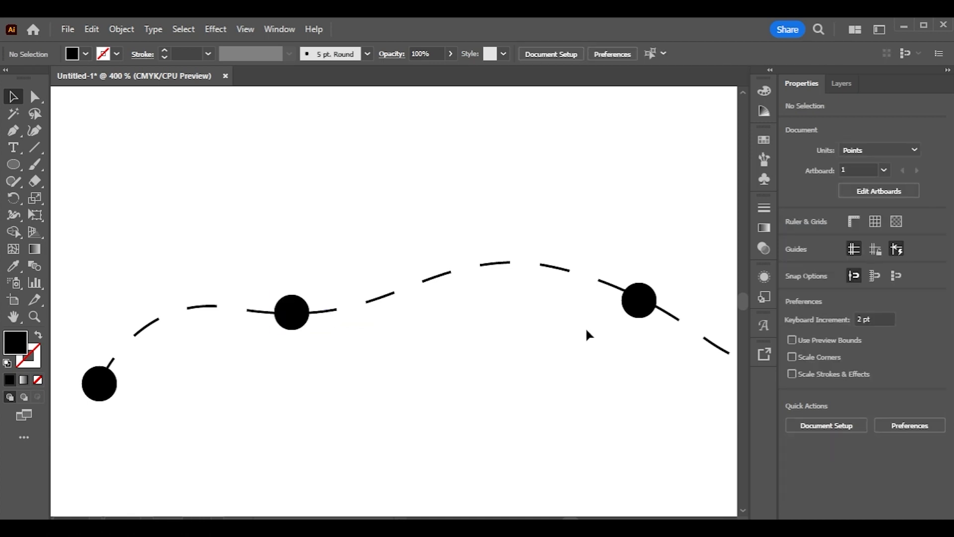
pyautogui.moveTo(526, 261); pyautogui.dragTo(525, 258)
# Shift the fourth circle slightly left along the path and place a fifth copy on the path's right end.
pyautogui.click(592, 334)
pyautogui.moveTo(591, 334); pyautogui.dragTo(188, 323)
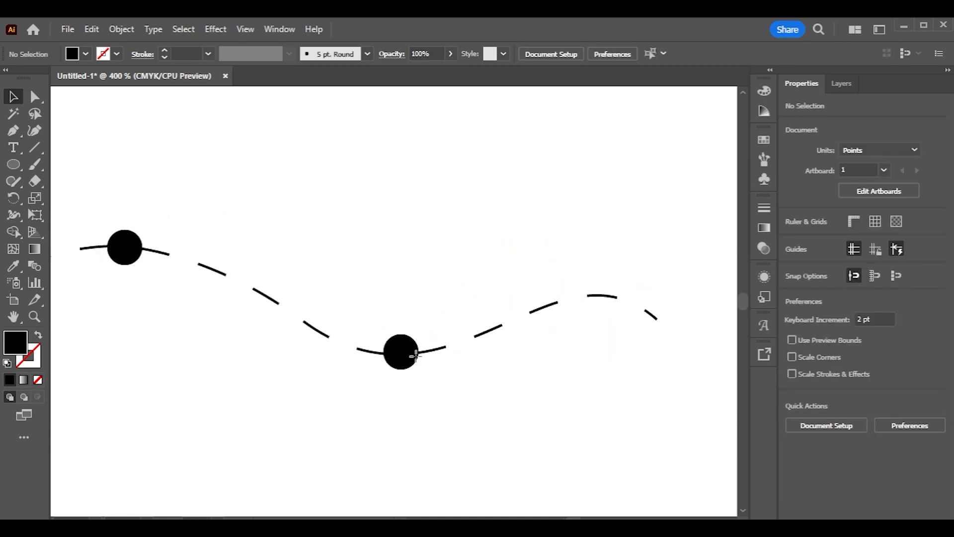
pyautogui.moveTo(358, 354); pyautogui.dragTo(346, 347)
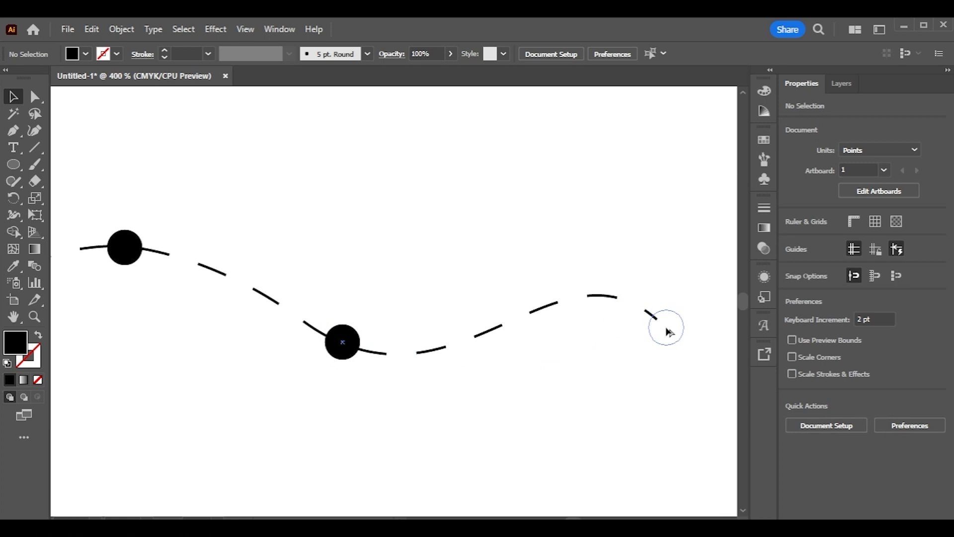
pyautogui.moveTo(666, 328); pyautogui.dragTo(665, 327)
pyautogui.click(626, 413)
# Select the dashed path together with its five circles and group them.
pyautogui.hotkey('ctrl', '-')
pyautogui.hotkey('ctrl', '-')
pyautogui.hotkey('ctrl', '-')
pyautogui.moveTo(247, 370); pyautogui.dragTo(396, 406)
pyautogui.moveTo(277, 281); pyautogui.dragTo(655, 370)
pyautogui.rightClick(643, 325)
pyautogui.click(703, 326)
pyautogui.click(517, 256)
# Bring the grouped path into the Photoshop poster and place it as a smart object below the "4 Nights 5 Days" bar.
pyautogui.moveTo(523, 355); pyautogui.dragTo(650, 510)
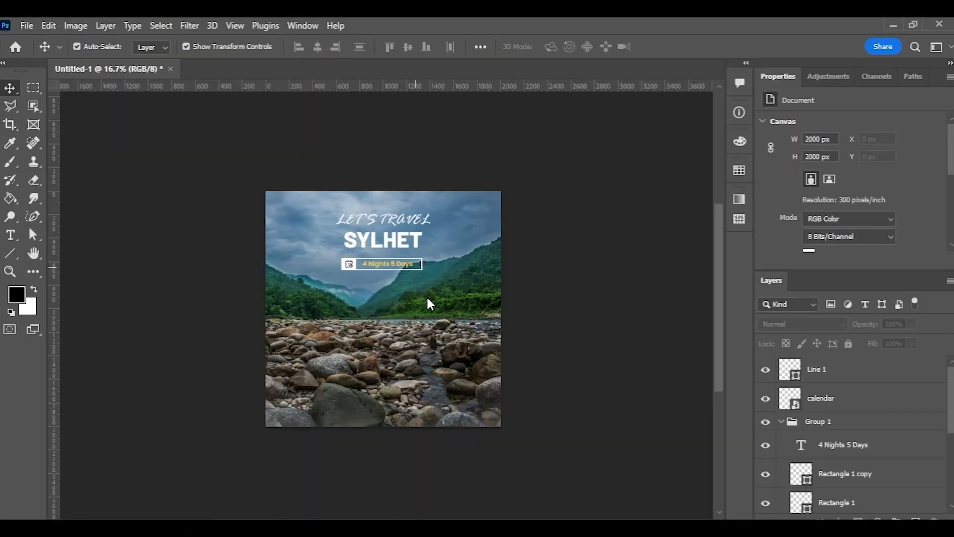
pyautogui.moveTo(428, 299); pyautogui.dragTo(425, 354)
pyautogui.click(694, 47)
pyautogui.click(577, 213)
pyautogui.hotkey('ctrl', '+')
pyautogui.hotkey('ctrl', '+')
pyautogui.moveTo(244, 323); pyautogui.dragTo(179, 397)
# Apply a white Color Overlay to the dashed path's smart object layer.
pyautogui.rightClick(845, 381)
pyautogui.press('Escape')
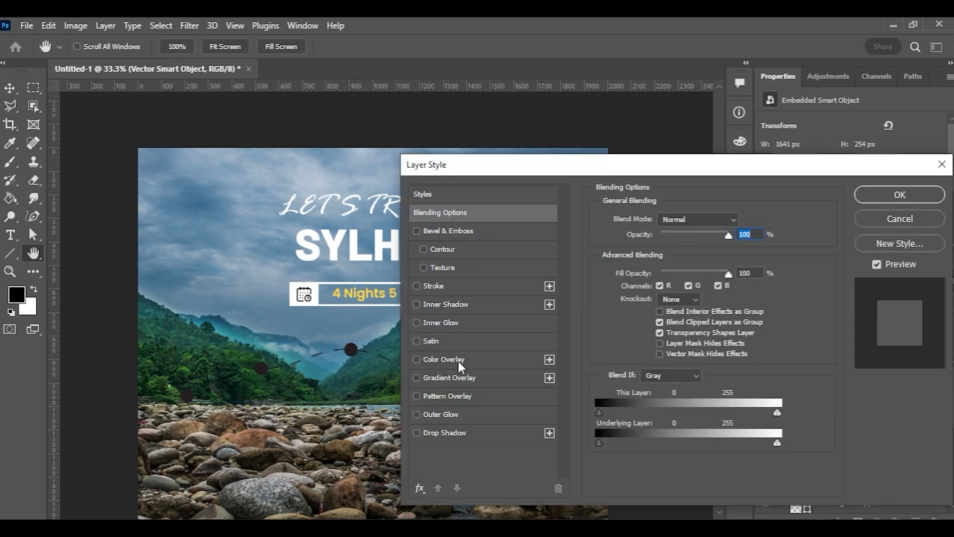
pyautogui.click(444, 365)
pyautogui.click(859, 196)
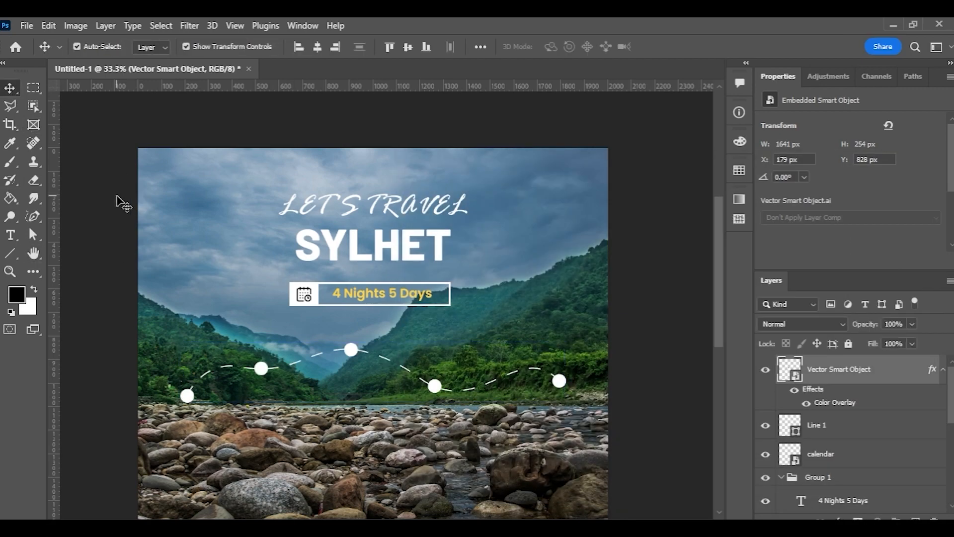
# Scale the white dashed path down to leave wider side margins on the poster and apply the transform.
pyautogui.hotkey('ctrl', '+')
pyautogui.scroll(-3, 283, 278)
pyautogui.hotkey('ctrl', 't')
pyautogui.moveTo(373, 290); pyautogui.dragTo(431, 285)
pyautogui.press('Return')
pyautogui.keyDown('ctrl'); pyautogui.click(589, 214); pyautogui.keyUp('ctrl')
pyautogui.hotkey('ctrl', '-')
pyautogui.hotkey('ctrl', '+')
# Switch to Flaticon in the browser, search for "location" icons and browse the results.
pyautogui.scroll(-3, 362, 298)
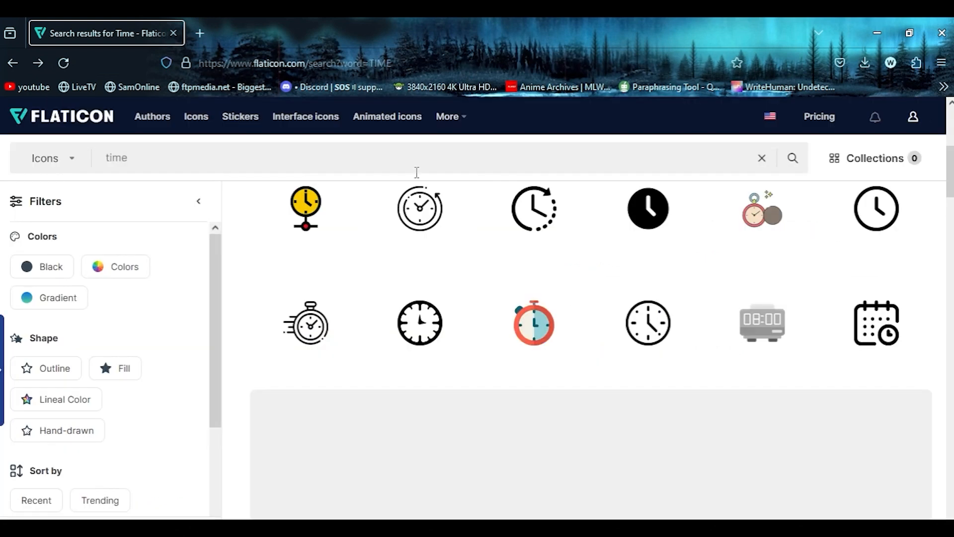
pyautogui.hotkey('ctrl', 'a')
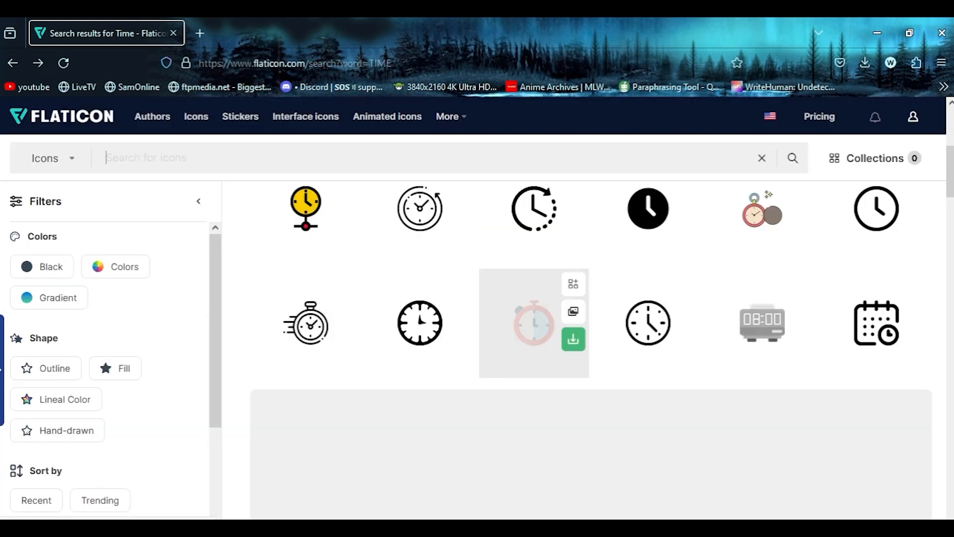
pyautogui.write('LOCTTION')
pyautogui.press('Return')
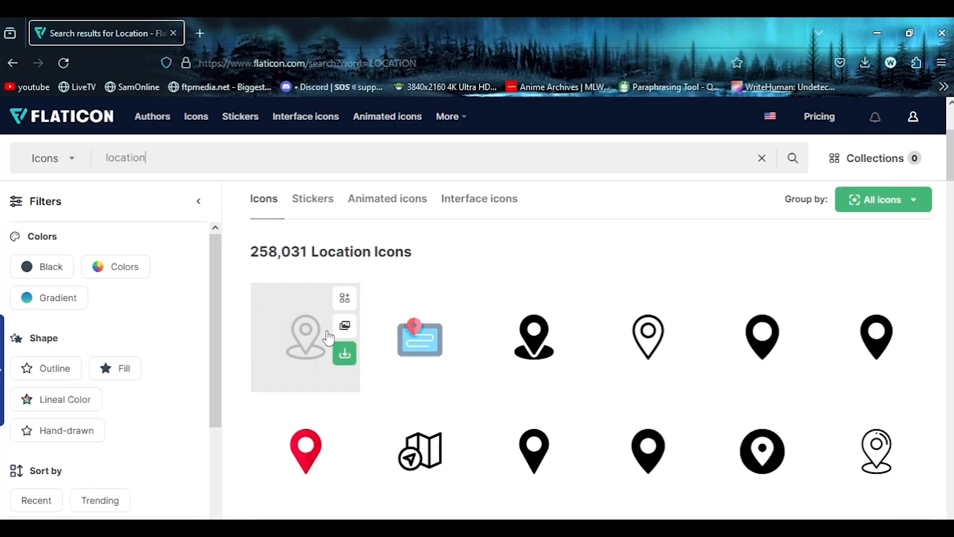
pyautogui.scroll(-1, 318, 348)
pyautogui.scroll(-3, 315, 297)
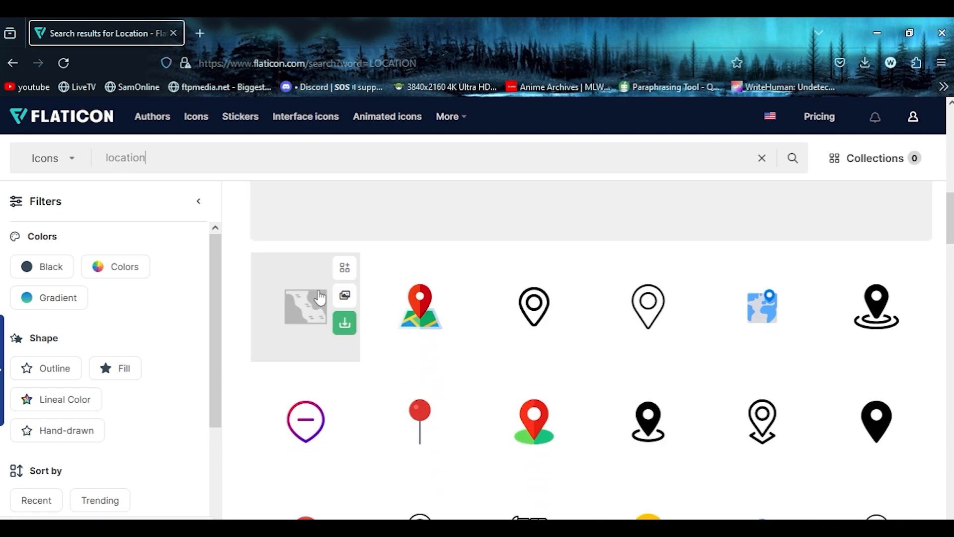
# Open the red round-headed Pin icon, download it as pin.png and show the file in its folder.
pyautogui.scroll(-3, 427, 308)
pyautogui.click(429, 293)
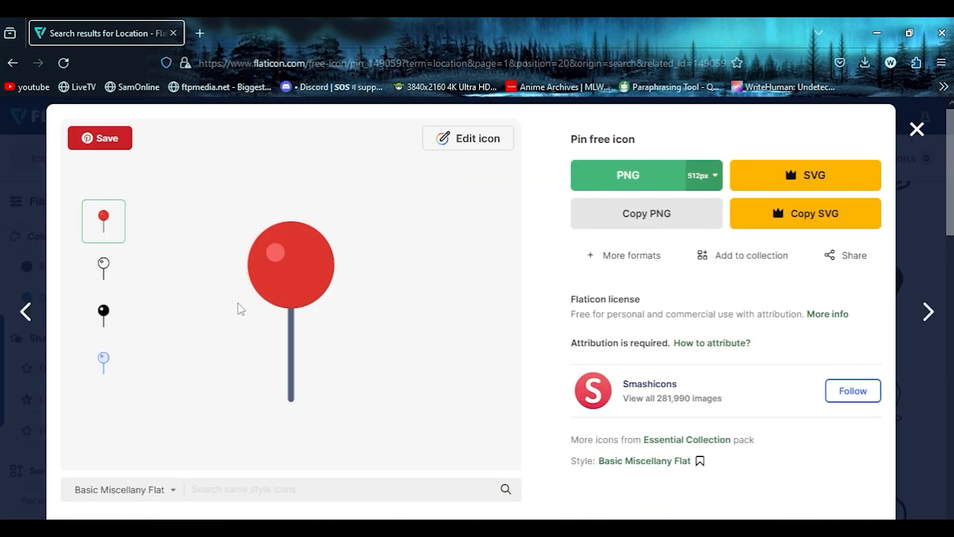
pyautogui.click(633, 213)
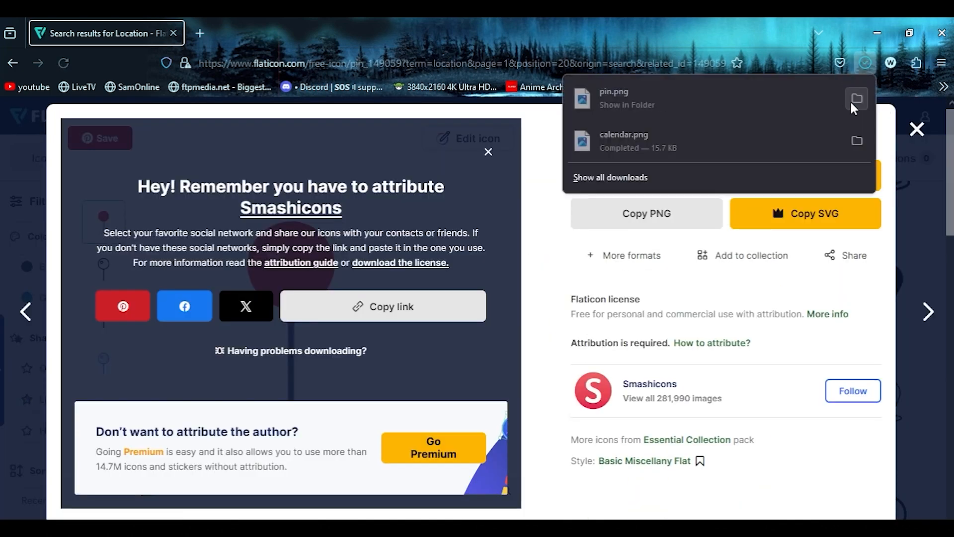
pyautogui.click(851, 97)
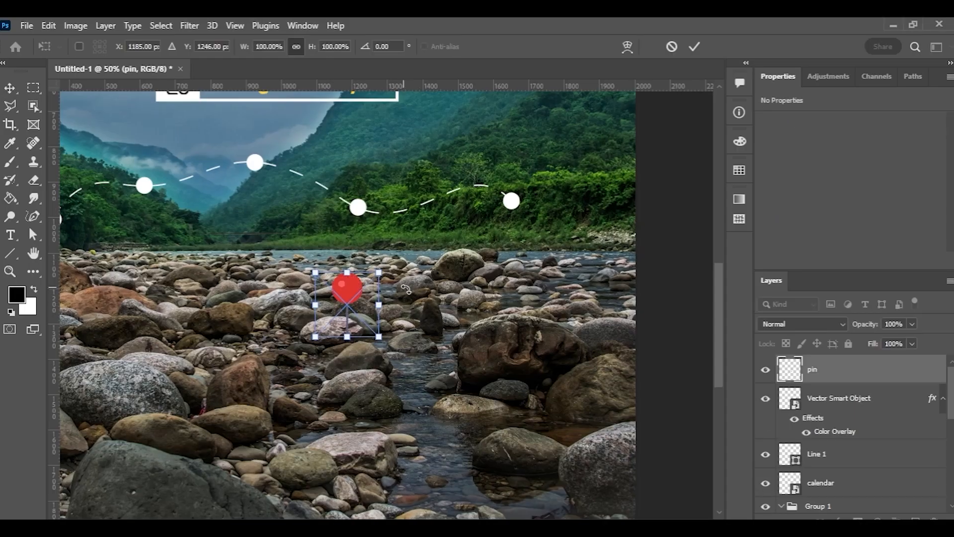
# Scale down the pin icon placed in the Photoshop poster and set its tip on the path's leftmost circle.
pyautogui.hotkey('ctrl', '+')
pyautogui.moveTo(347, 280); pyautogui.dragTo(155, 267)
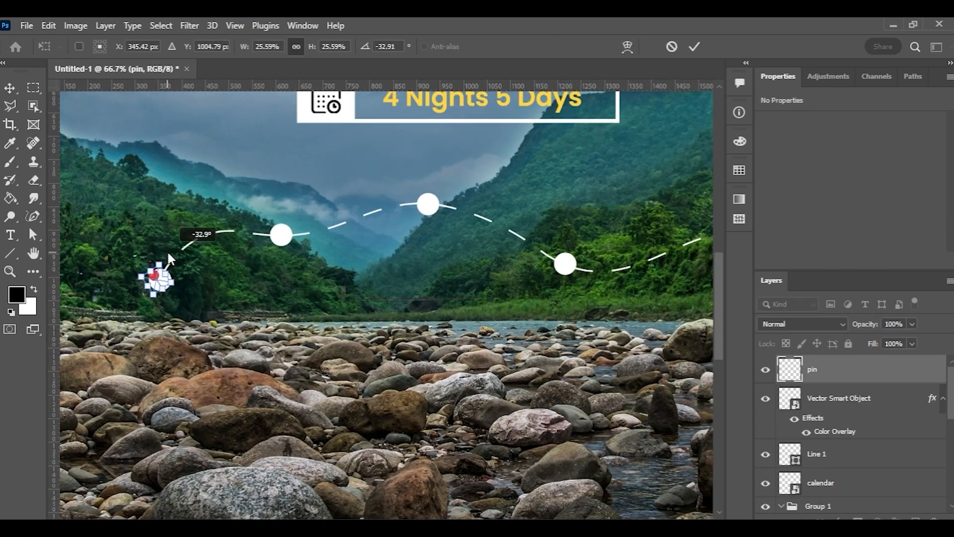
pyautogui.moveTo(181, 304); pyautogui.dragTo(180, 306)
pyautogui.moveTo(157, 281); pyautogui.dragTo(509, 318)
pyautogui.press('Return')
pyautogui.click(271, 291)
pyautogui.hotkey('ctrl', '+')
pyautogui.moveTo(361, 278); pyautogui.dragTo(363, 274)
pyautogui.click(423, 318)
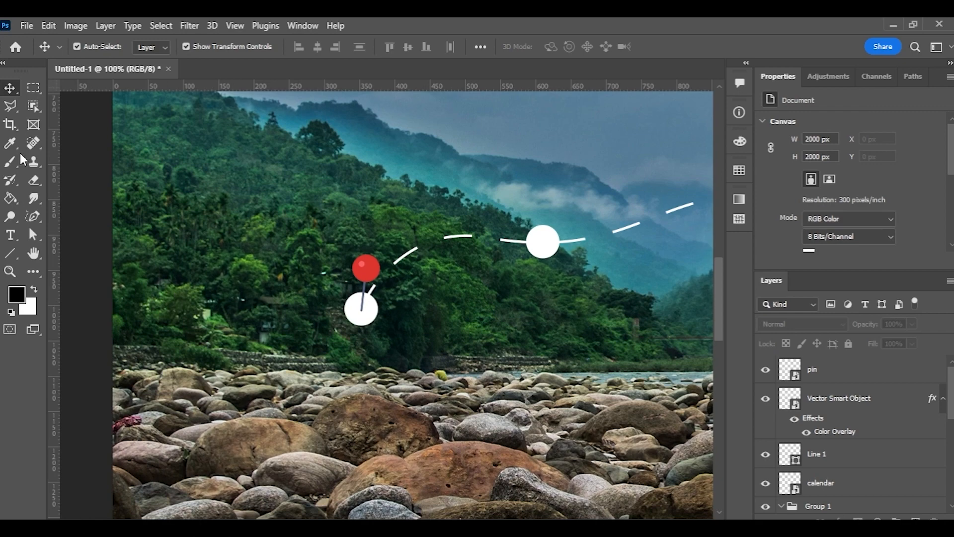
# Add a yellow Poppins text label reading "Barishal" near the pin.
pyautogui.click(20, 237)
pyautogui.click(214, 256)
pyautogui.write('bARISHAL')
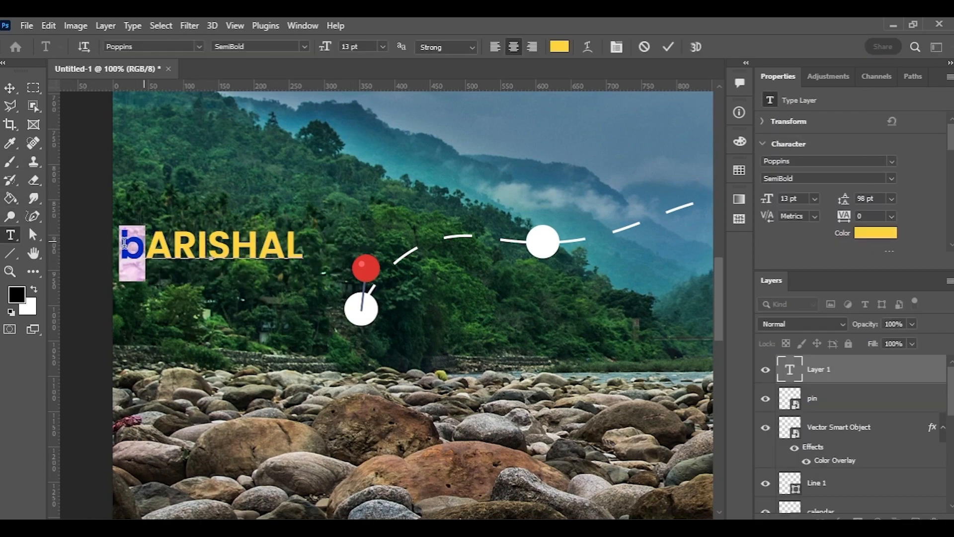
pyautogui.hotkey('ctrl', 'a')
pyautogui.press('BackSpace')
pyautogui.write('Barishal')
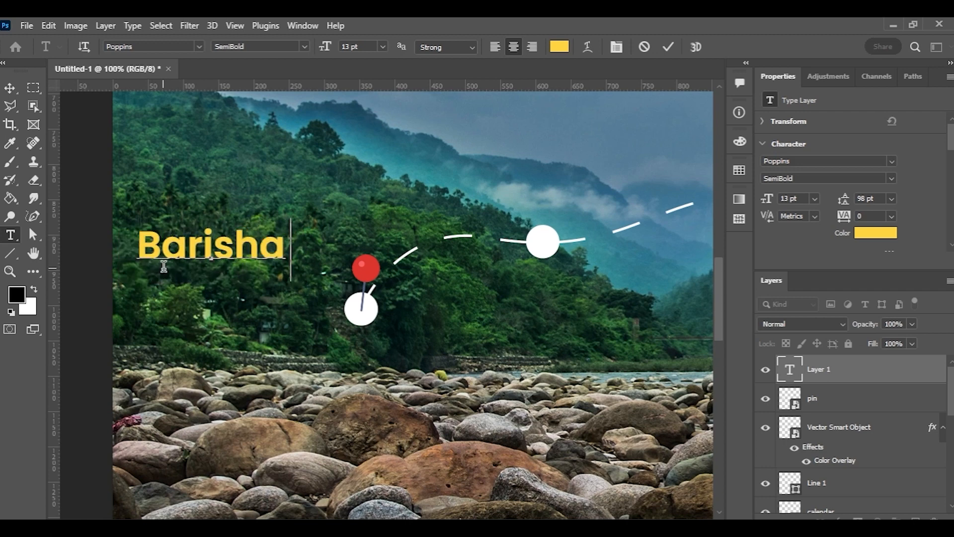
# Set the "Barishal" label to Poppins Medium, 10 pt, and move it next to the leftmost circle.
pyautogui.click(9, 88)
pyautogui.moveTo(254, 249); pyautogui.dragTo(337, 347)
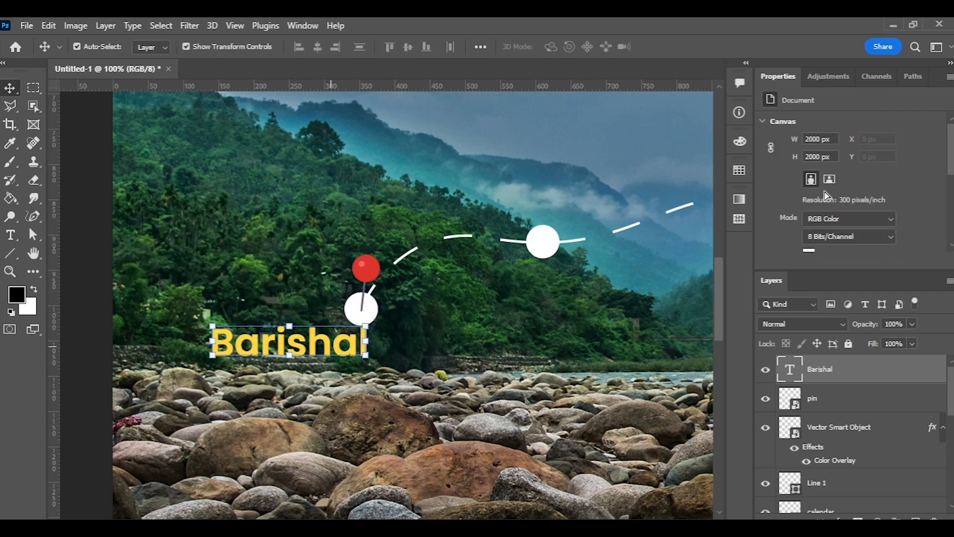
pyautogui.click(890, 178)
pyautogui.click(775, 285)
pyautogui.click(814, 199)
pyautogui.click(790, 260)
pyautogui.moveTo(308, 350); pyautogui.dragTo(299, 314)
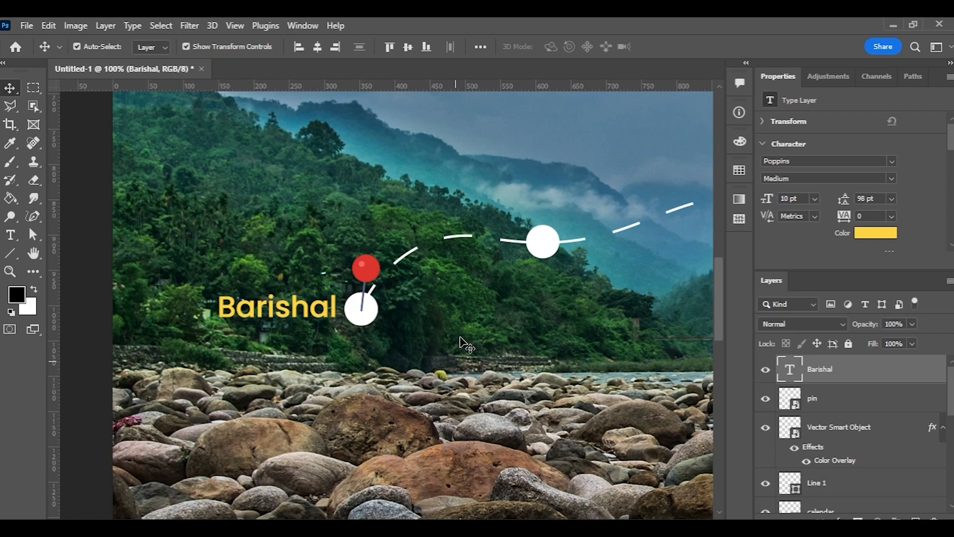
pyautogui.click(460, 337)
# Move the "Barishal" label directly below the pinned circle, centered under it.
pyautogui.hotkey('ctrl', '-')
pyautogui.hotkey('ctrl', '-')
pyautogui.hotkey('ctrl', '-')
pyautogui.hotkey('ctrl', '-')
pyautogui.hotkey('ctrl', '+')
pyautogui.hotkey('ctrl', '+')
pyautogui.hotkey('ctrl', '+')
pyautogui.hotkey('ctrl', '+')
pyautogui.hotkey('ctrl', '+')
pyautogui.moveTo(222, 302); pyautogui.dragTo(397, 371)
pyautogui.hotkey('ctrl', '-')
pyautogui.hotkey('ctrl', '-')
pyautogui.click(513, 335)
pyautogui.moveTo(513, 335); pyautogui.dragTo(356, 300)
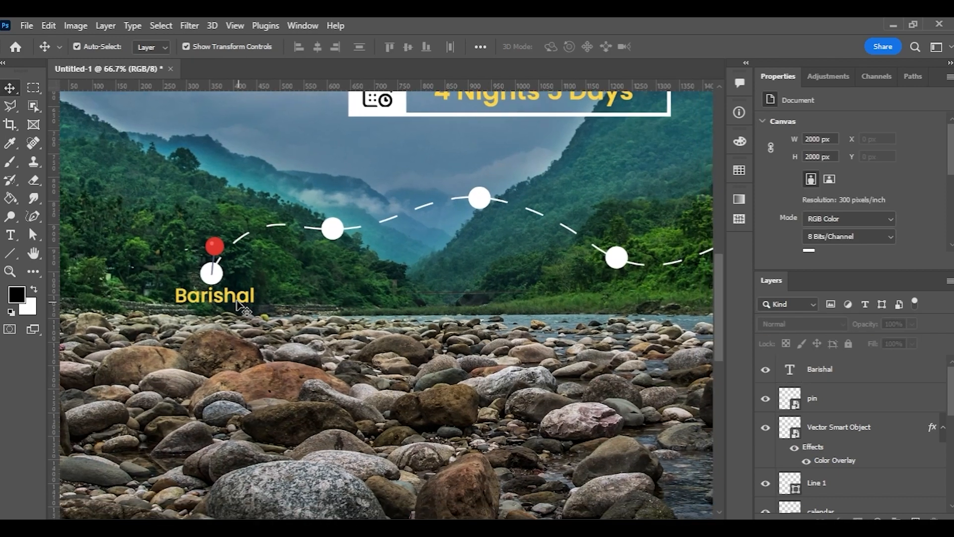
# Set the "Barishal" label to Poppins Regular and place it directly beside the leftmost circle, on its right.
pyautogui.click(239, 305)
pyautogui.moveTo(258, 294); pyautogui.dragTo(293, 275)
pyautogui.click(360, 292)
pyautogui.click(892, 183)
pyautogui.click(798, 262)
pyautogui.click(341, 273)
# Duplicate the "Barishal" label above the second circle and change the copy's text to "Dhaka".
pyautogui.moveTo(251, 291); pyautogui.dragTo(338, 308)
pyautogui.click(341, 393)
pyautogui.click(259, 376)
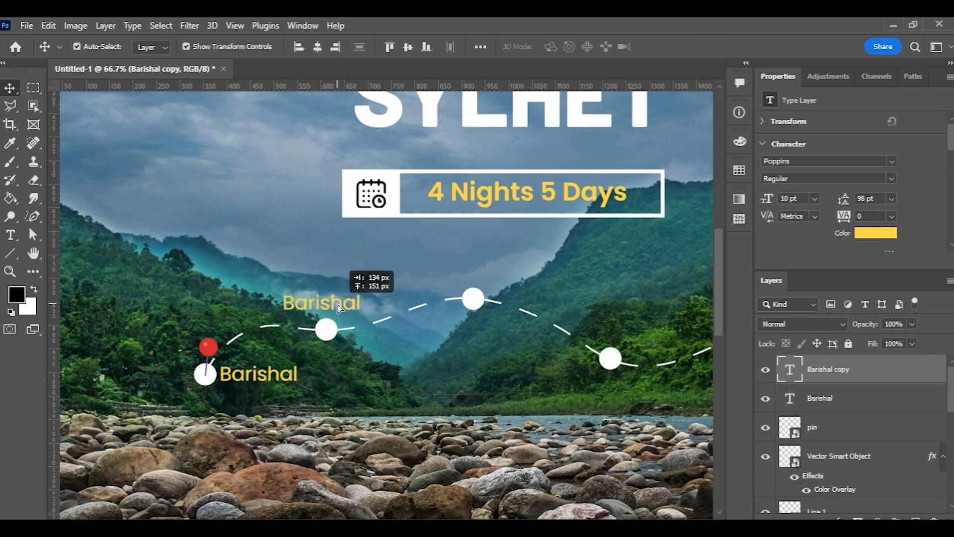
pyautogui.press('Return')
pyautogui.write('Dhaka')
pyautogui.click(10, 88)
pyautogui.moveTo(340, 307); pyautogui.dragTo(346, 306)
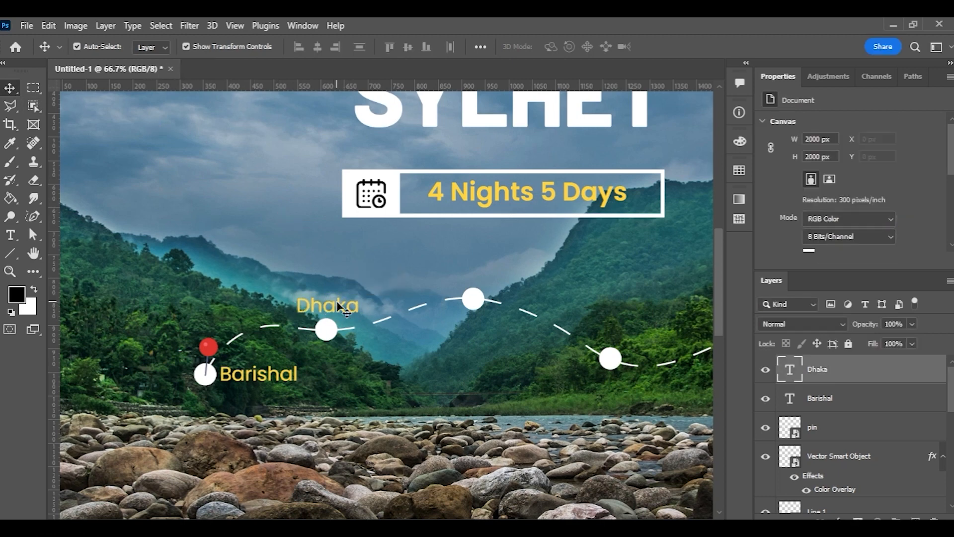
# Duplicate the "Dhaka" label below the third circle and change the copy's text to "Sylhet".
pyautogui.moveTo(378, 314); pyautogui.dragTo(486, 331)
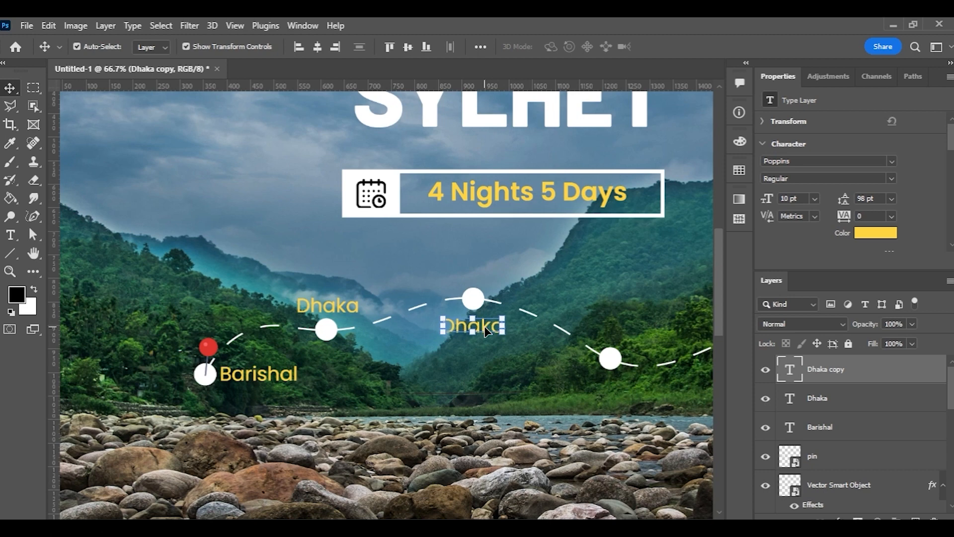
pyautogui.doubleClick(486, 332)
pyautogui.write('Syl')
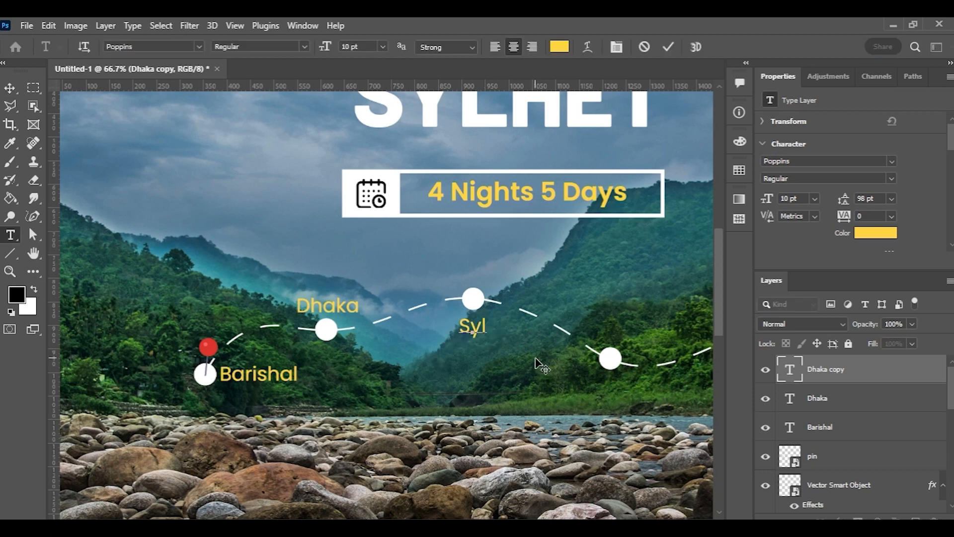
pyautogui.click(10, 89)
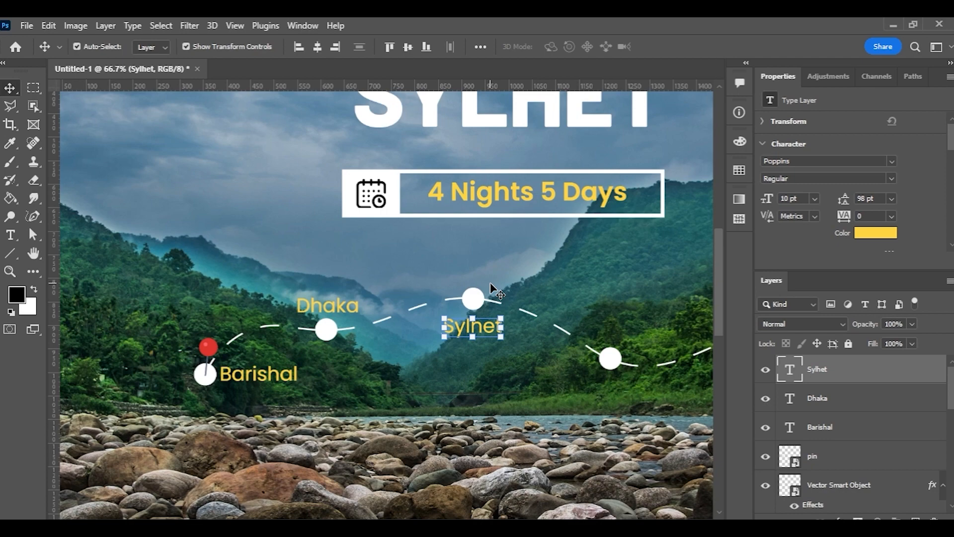
pyautogui.click(491, 287)
# Duplicate the "Sylhet" label above the fourth circle and change the copy's text to "Dhaka".
pyautogui.moveTo(546, 330); pyautogui.dragTo(378, 320)
pyautogui.click(232, 322)
pyautogui.doubleClick(379, 321)
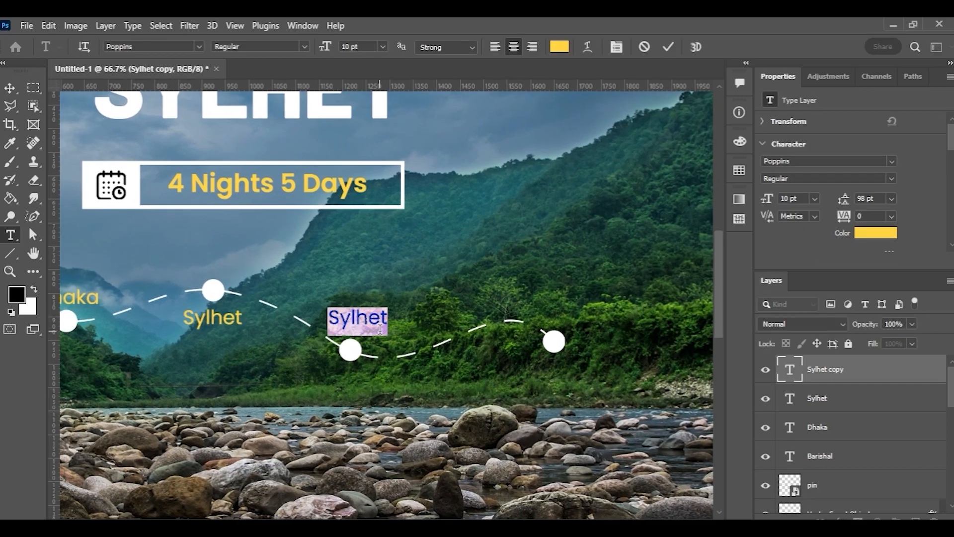
pyautogui.write('Dhaka')
pyautogui.click(10, 89)
# Rotate the "Dhaka" label at the fourth circle clockwise to follow the dashed path, keeping it just above the circle.
pyautogui.moveTo(367, 315); pyautogui.dragTo(397, 339)
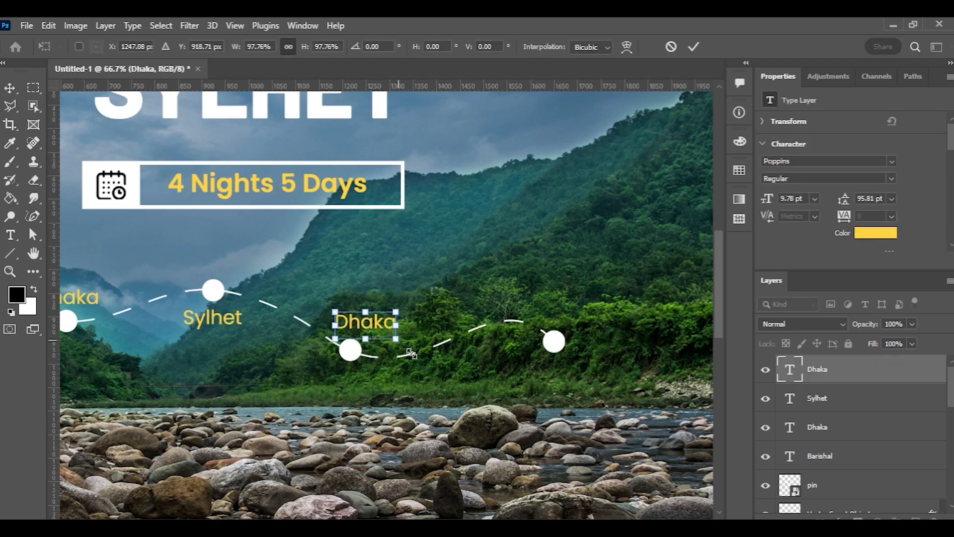
pyautogui.press('Return')
pyautogui.click(376, 363)
pyautogui.click(388, 328)
pyautogui.hotkey('ctrl', '+')
pyautogui.moveTo(404, 331); pyautogui.dragTo(432, 349)
pyautogui.moveTo(400, 402); pyautogui.dragTo(412, 401)
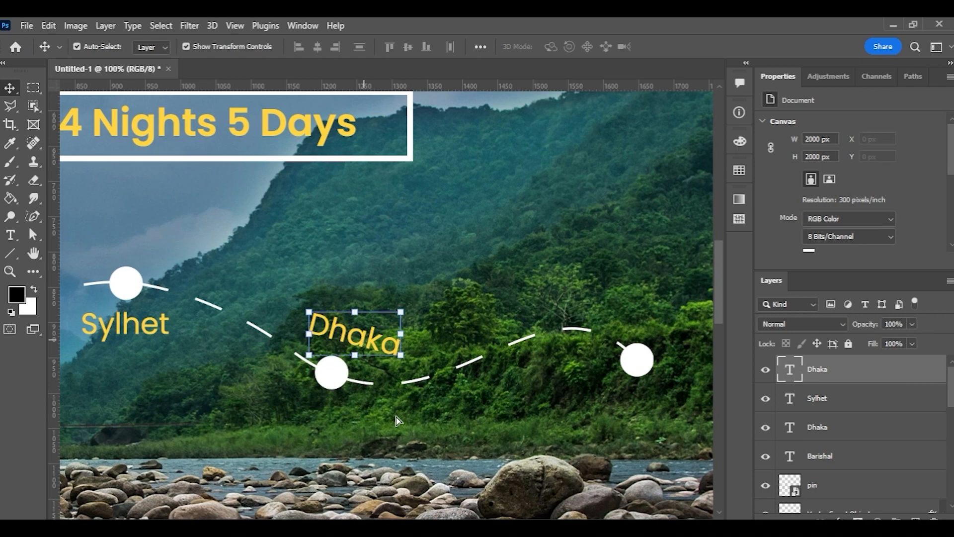
pyautogui.click(426, 394)
pyautogui.moveTo(437, 402); pyautogui.dragTo(300, 343)
pyautogui.moveTo(259, 299); pyautogui.dragTo(278, 313)
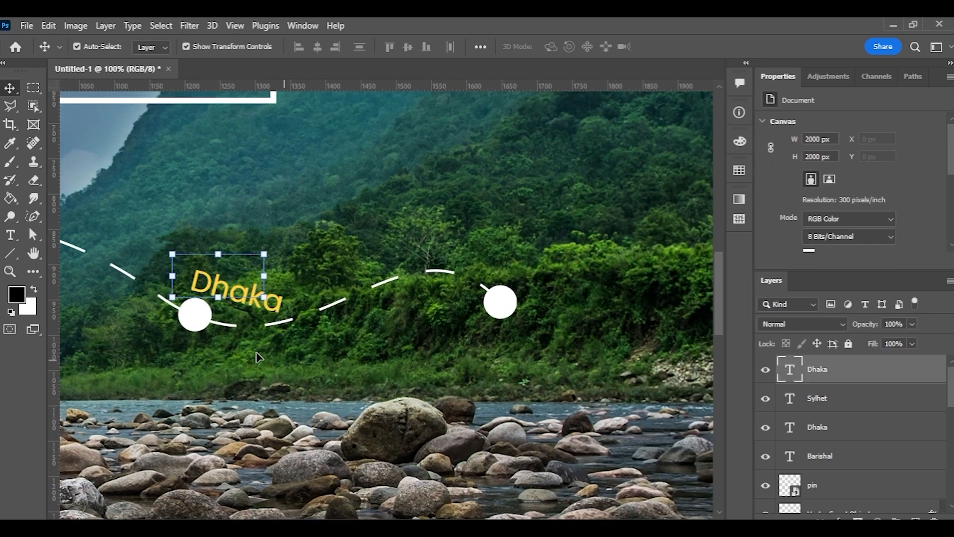
pyautogui.hotkey('ctrl', 'z')
# Duplicate the tilted "Dhaka" label below the last circle and change the copy's text to "Barishal".
pyautogui.click(219, 278)
pyautogui.keyDown('alt'); pyautogui.moveTo(213, 276); pyautogui.dragTo(489, 333); pyautogui.keyUp('alt')
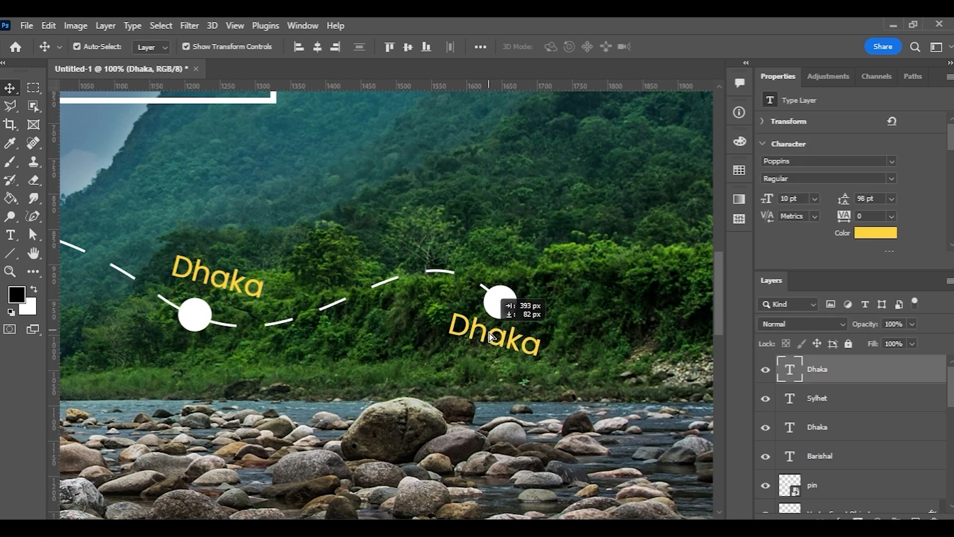
pyautogui.doubleClick(507, 348)
pyautogui.write('Barishal')
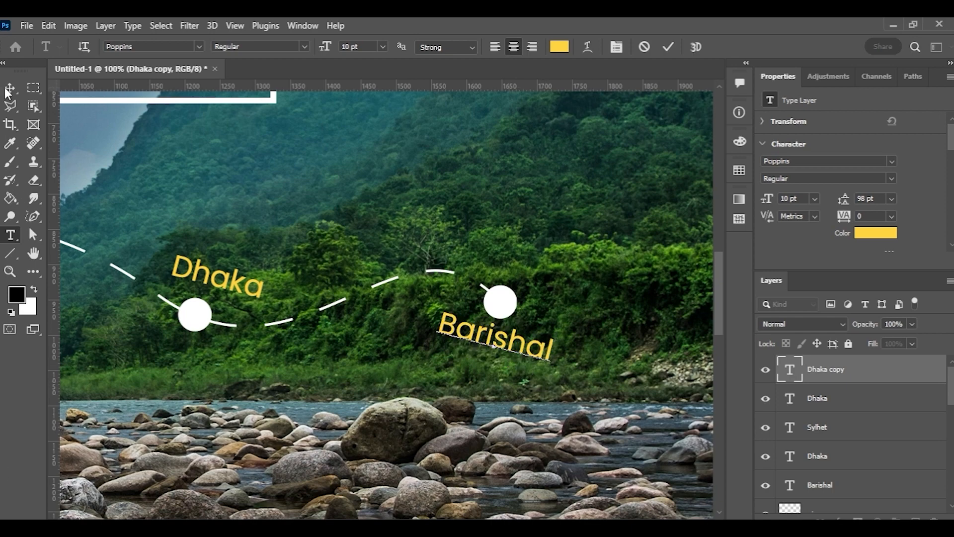
# Rotate the new "Barishal" label about 15.8° counterclockwise until nearly level and center it below the last circle.
pyautogui.click(7, 89)
pyautogui.moveTo(555, 376); pyautogui.dragTo(595, 357)
pyautogui.hotkey('ctrl', 'z')
pyautogui.moveTo(573, 393); pyautogui.dragTo(603, 368)
pyautogui.moveTo(526, 342); pyautogui.dragTo(538, 343)
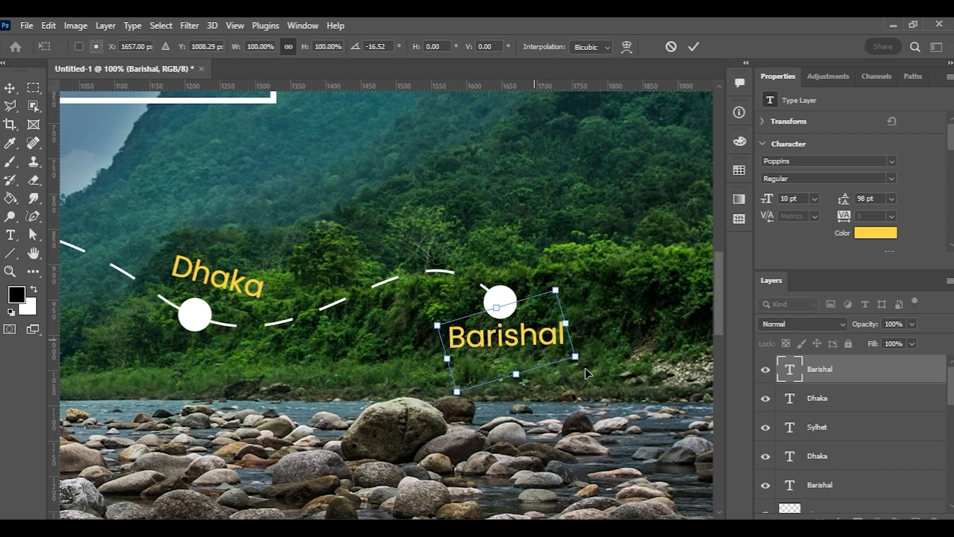
pyautogui.moveTo(602, 350); pyautogui.dragTo(631, 378)
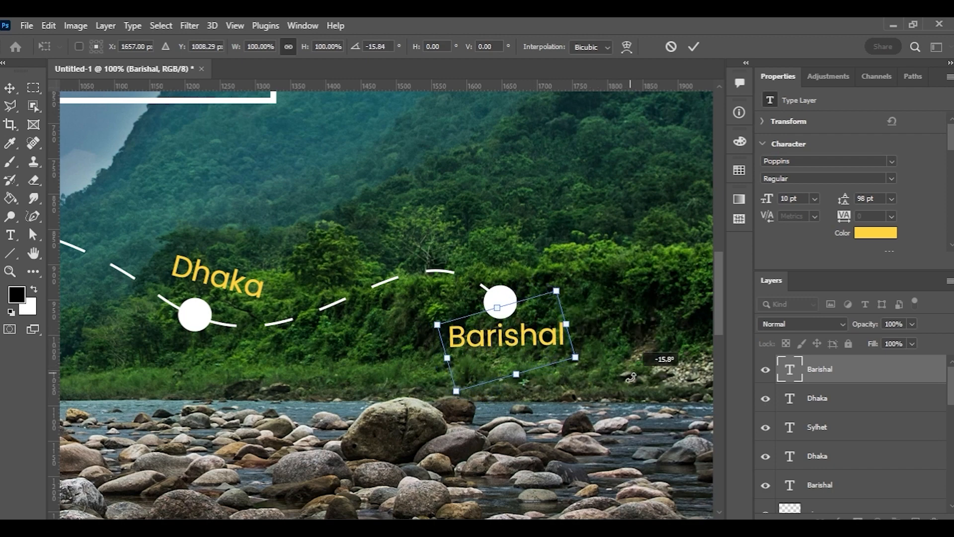
pyautogui.press('Return')
pyautogui.moveTo(526, 333); pyautogui.dragTo(525, 336)
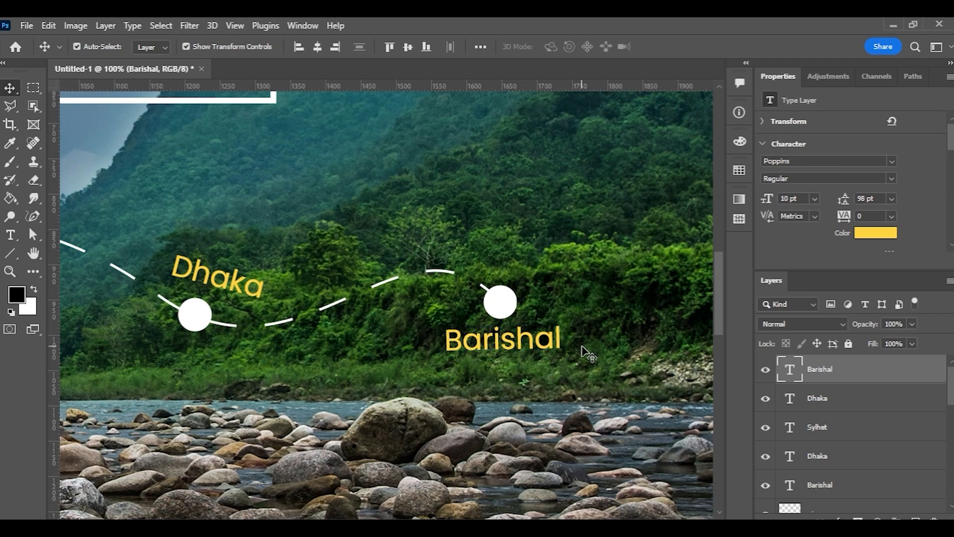
# Rotate the "Sylhet" label below the third circle slightly clockwise.
pyautogui.hotkey('ctrl', '-')
pyautogui.hotkey('ctrl', '-')
pyautogui.hotkey('ctrl', '-')
pyautogui.click(583, 352)
pyautogui.hotkey('ctrl', '+')
pyautogui.moveTo(204, 366); pyautogui.dragTo(345, 370)
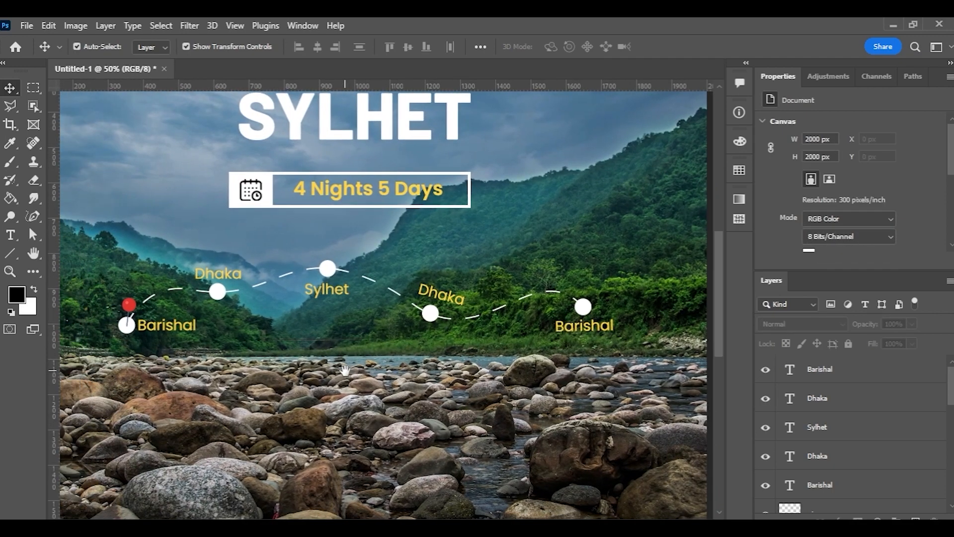
pyautogui.hotkey('ctrl', '+')
pyautogui.click(350, 318)
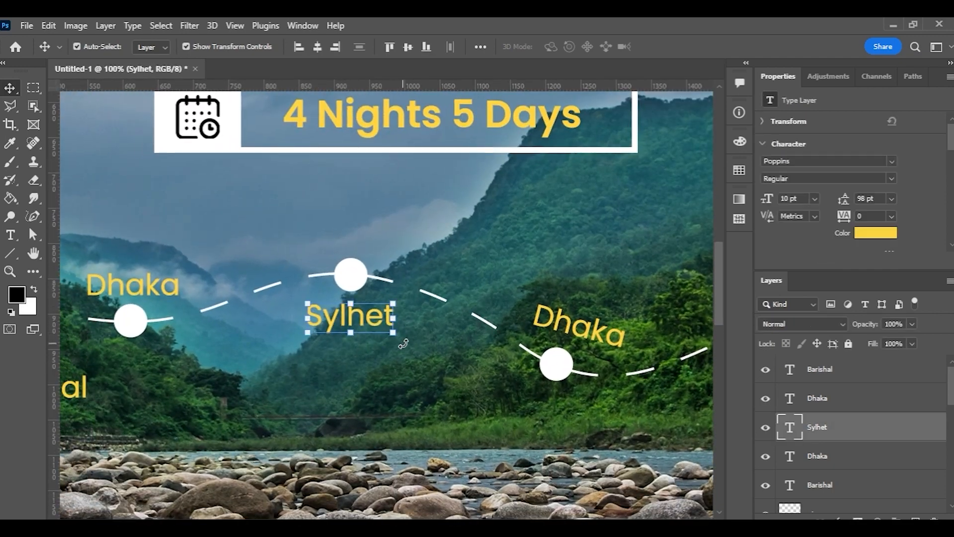
pyautogui.moveTo(403, 344); pyautogui.dragTo(403, 348)
pyautogui.press('Return')
pyautogui.hotkey('ctrl', '-')
pyautogui.hotkey('ctrl', '-')
pyautogui.hotkey('ctrl', '-')
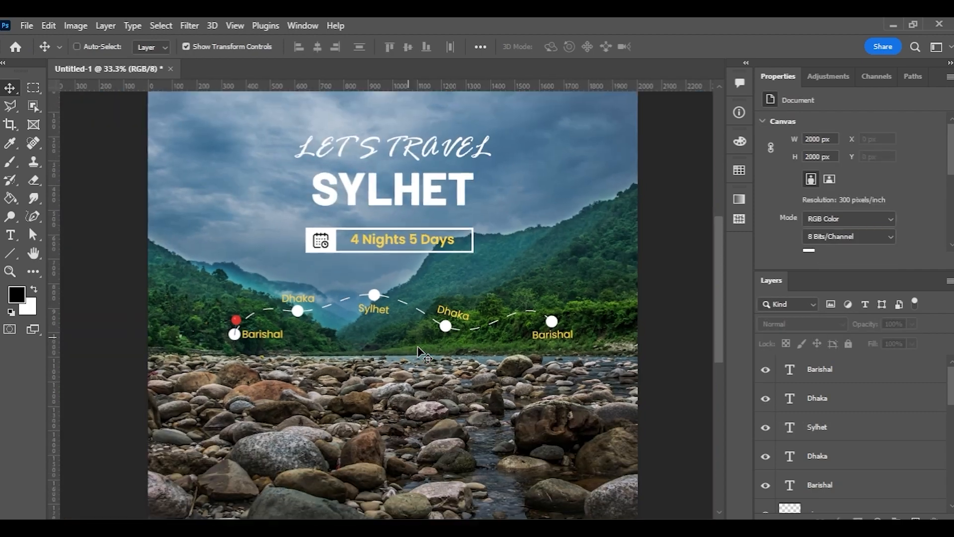
# Switch to Flaticon in the browser and download the red placeholder icon from the location results with the free option.
pyautogui.hotkey('ctrl', '+')
pyautogui.moveTo(168, 331); pyautogui.dragTo(172, 337)
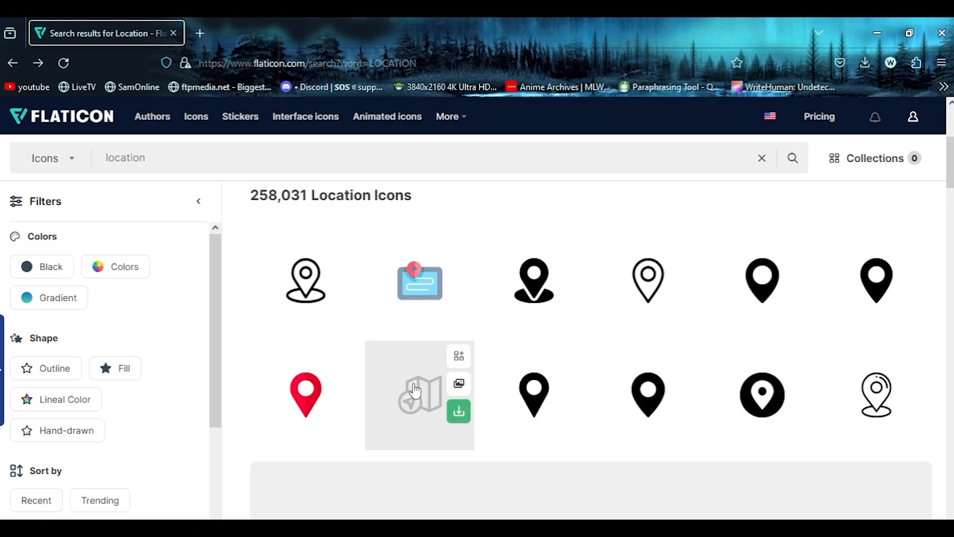
pyautogui.click(305, 391)
pyautogui.click(646, 338)
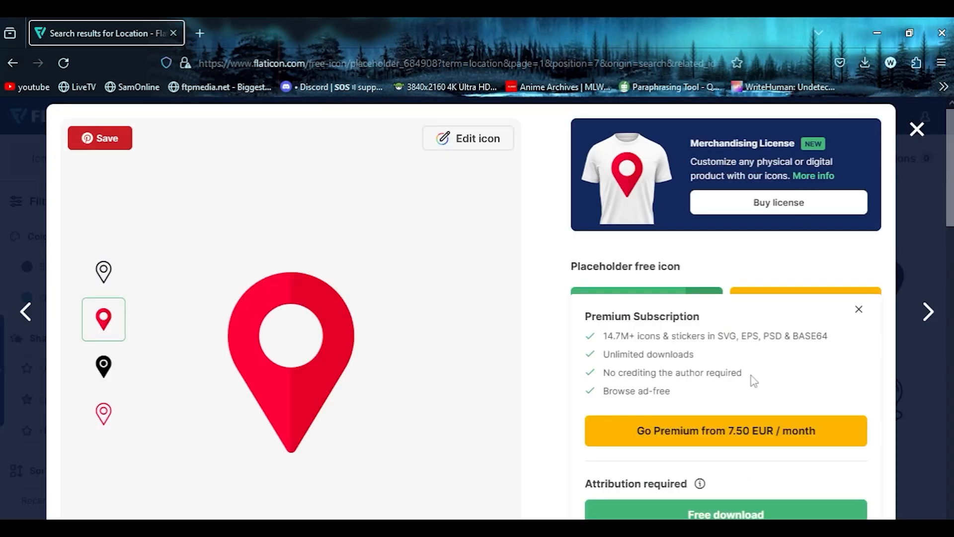
pyautogui.scroll(-2, 746, 388)
pyautogui.click(708, 437)
# Place the downloaded red location icon in the Photoshop poster instead of the old pin and scale it to about 6.48% near the leftmost circle.
pyautogui.moveTo(380, 199); pyautogui.dragTo(539, 514)
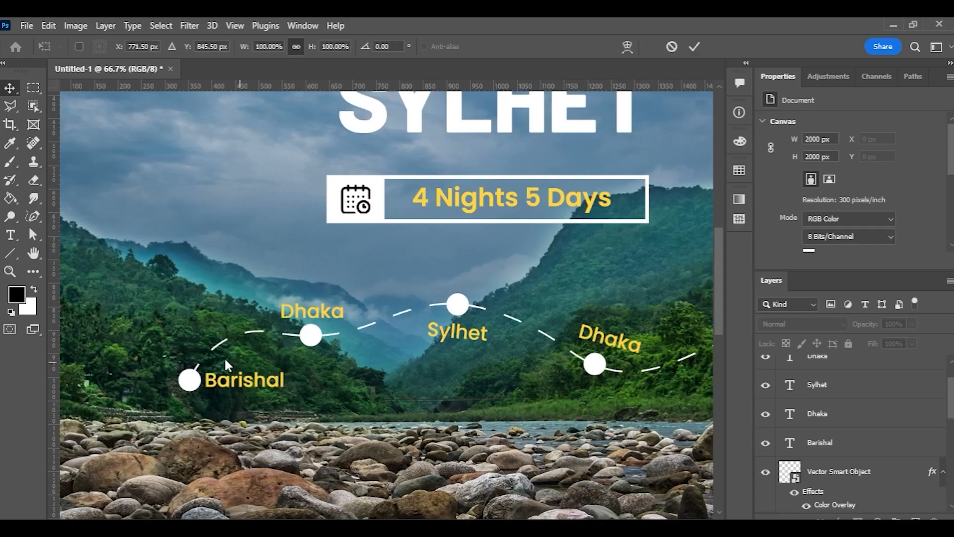
pyautogui.moveTo(225, 357); pyautogui.dragTo(224, 358)
pyautogui.hotkey('ctrl', '-')
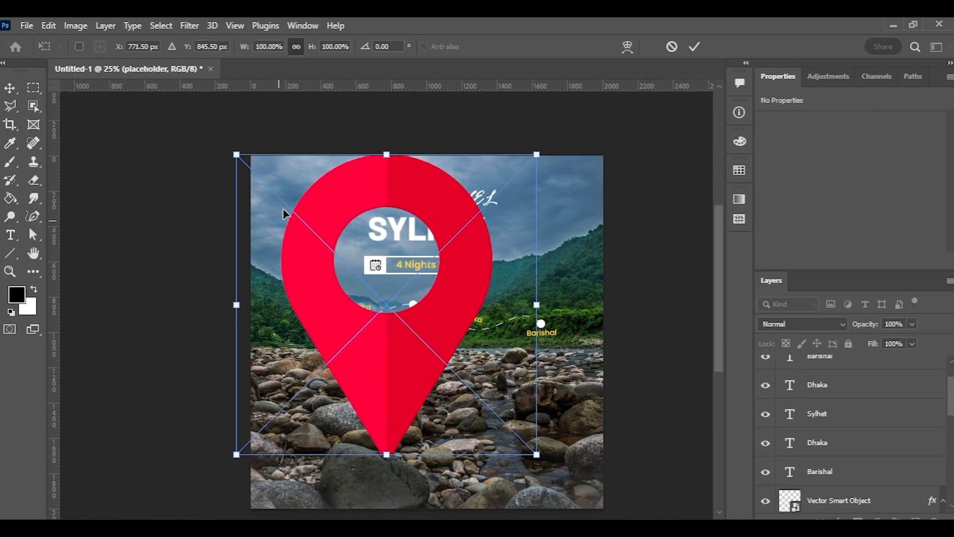
pyautogui.moveTo(387, 158); pyautogui.dragTo(409, 428)
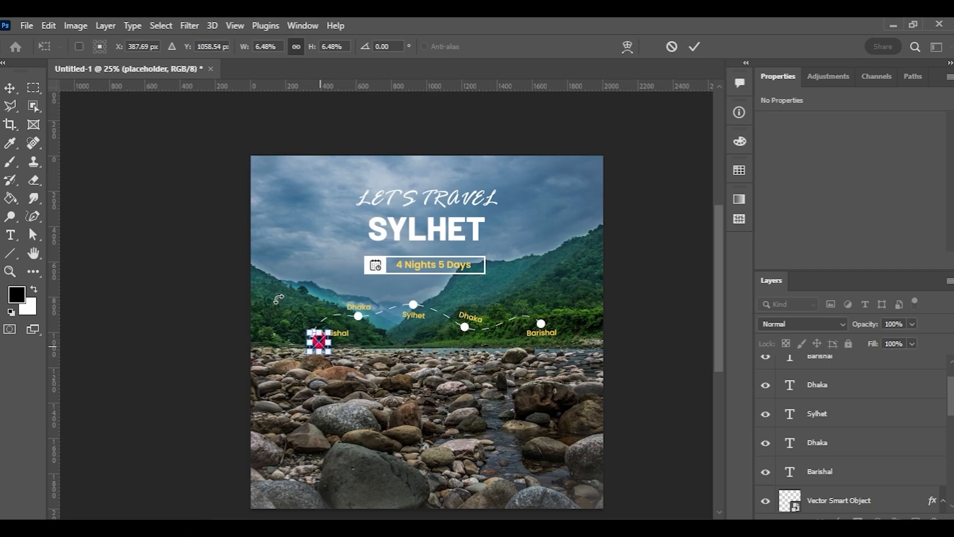
# Shrink the red location icon to about 22 × 31 px and place it inside the leftmost white circle.
pyautogui.hotkey('ctrl', '+')
pyautogui.hotkey('ctrl', '+')
pyautogui.hotkey('ctrl', '+')
pyautogui.hotkey('ctrl', '+')
pyautogui.hotkey('ctrl', '+')
pyautogui.hotkey('ctrl', '+')
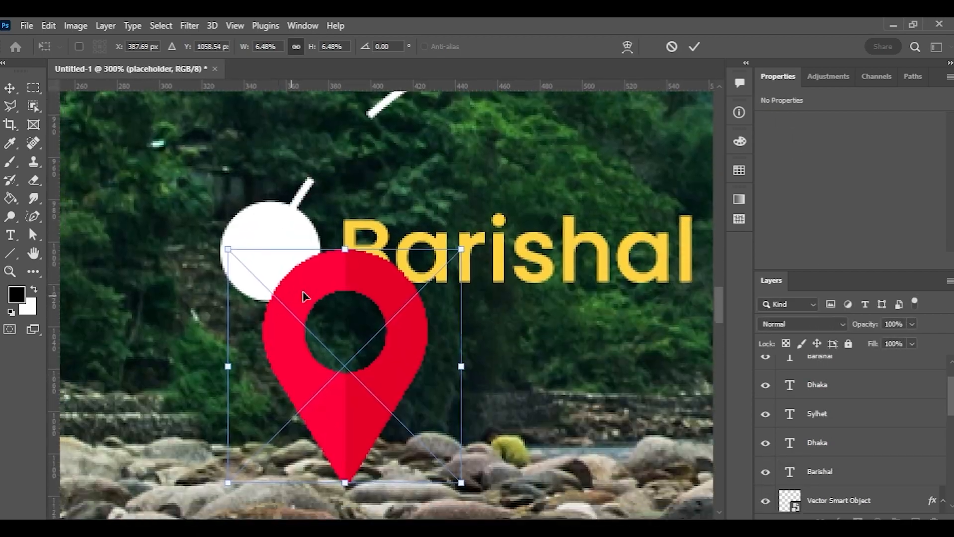
pyautogui.moveTo(345, 249); pyautogui.dragTo(344, 417)
pyautogui.moveTo(343, 459); pyautogui.dragTo(276, 261)
pyautogui.press('Return')
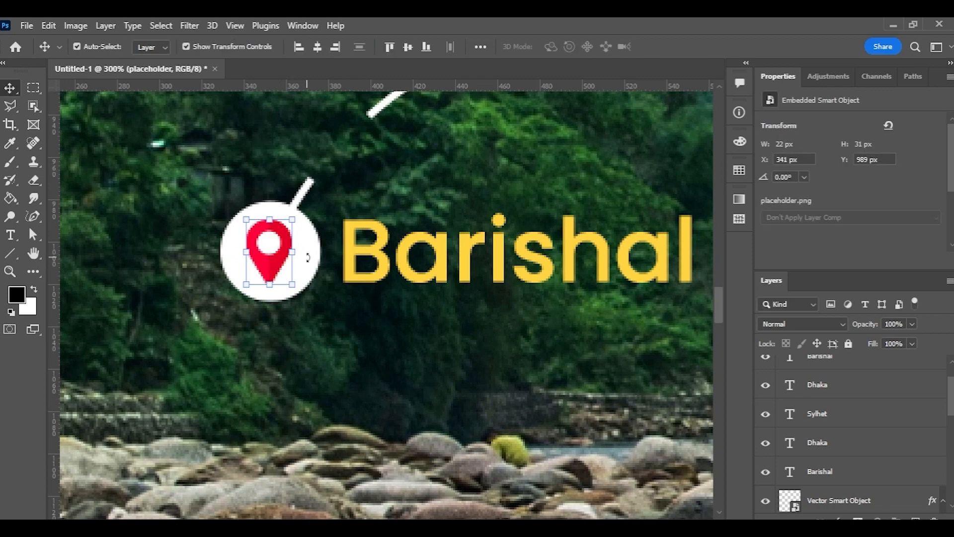
# Nudge the location icon right to X 344 px to center it in the leftmost circle.
pyautogui.press('Right')
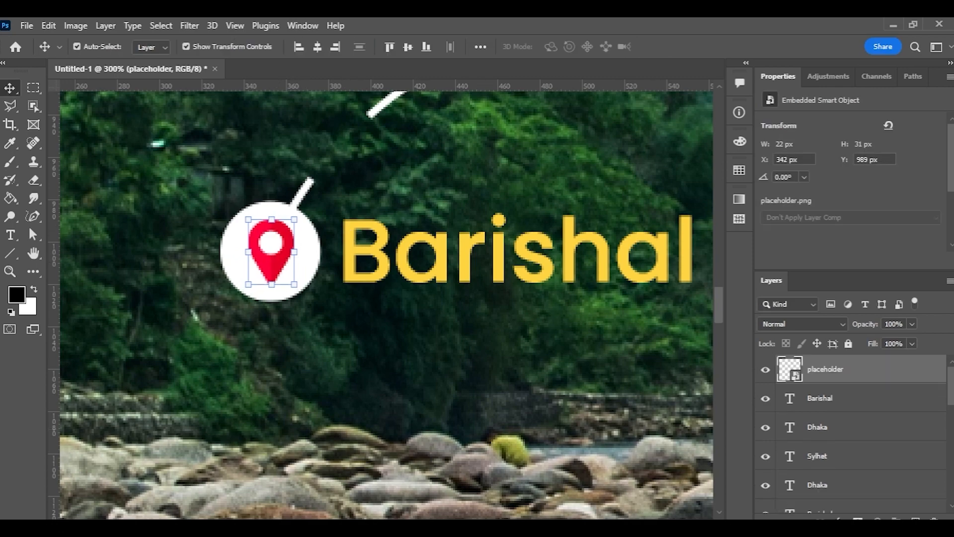
pyautogui.scroll(-3, 263, 326)
pyautogui.click(326, 298)
pyautogui.moveTo(356, 348); pyautogui.dragTo(187, 347)
pyautogui.click(96, 318)
pyautogui.press('Return')
pyautogui.hotkey('ctrl', '-')
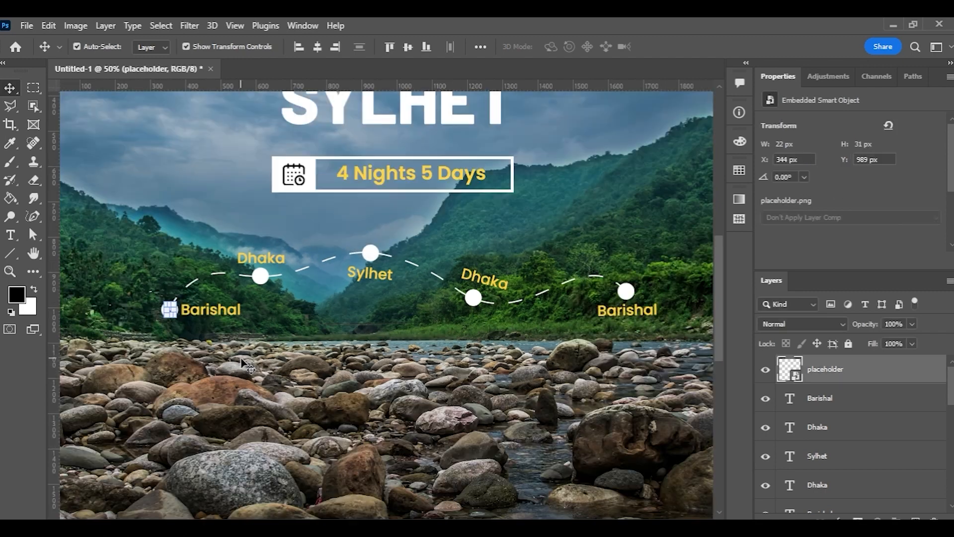
# Duplicate the red location icon into the last circle of the route.
pyautogui.click(169, 310)
pyautogui.hotkey('ctrl', 'z')
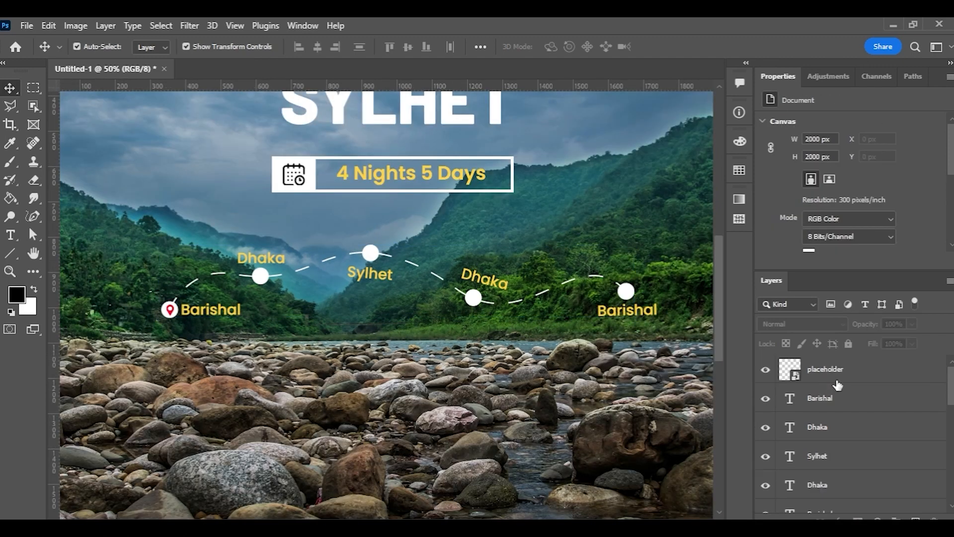
pyautogui.click(836, 382)
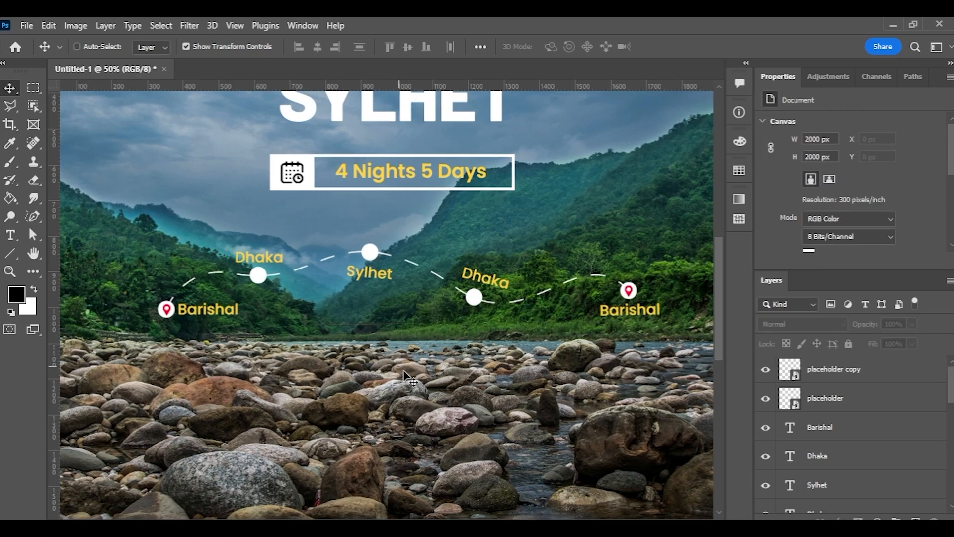
# Group the route's path, circles, location icons and place labels, and convert the group to a smart object.
pyautogui.scroll(2, 543, 331)
pyautogui.scroll(-3, 462, 415)
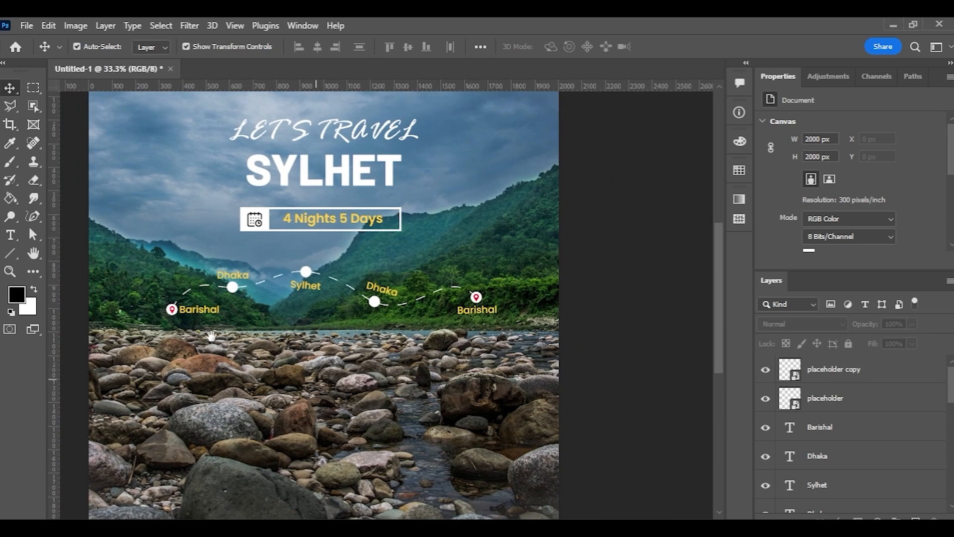
pyautogui.moveTo(145, 253); pyautogui.dragTo(610, 373)
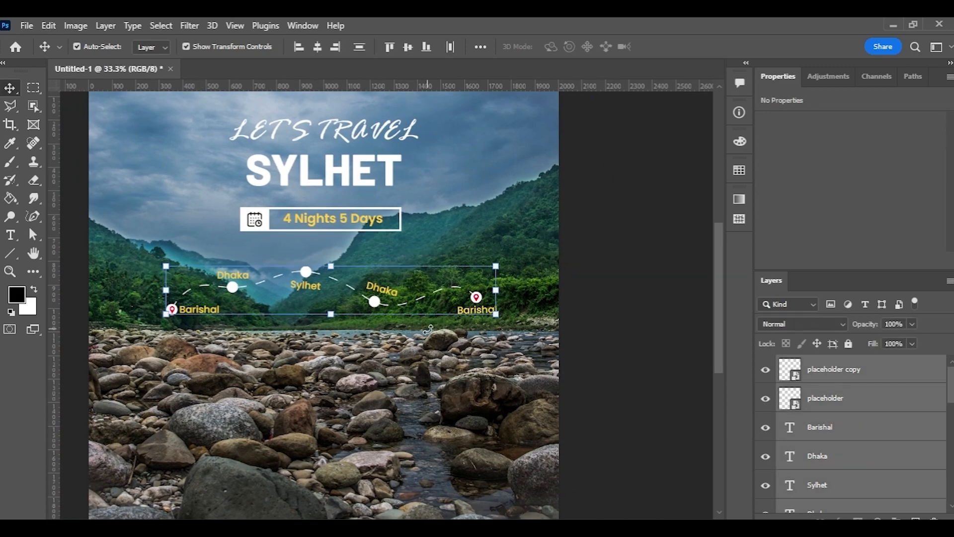
pyautogui.hotkey('ctrl', 'g')
pyautogui.rightClick(830, 370)
pyautogui.click(762, 214)
# Enlarge the route smart object slightly and move it up closer to the "4 Nights 5 Days" bar.
pyautogui.moveTo(333, 266)
pyautogui.mouseDown()
pyautogui.moveTo(341, 274)
pyautogui.moveTo(341, 260)
pyautogui.mouseUp()
pyautogui.moveTo(345, 295); pyautogui.dragTo(336, 249)
pyautogui.click(694, 46)
pyautogui.click(661, 197)
# Scale the "LET'S TRAVEL" text down to 86.50%.
pyautogui.scroll(2, 660, 197)
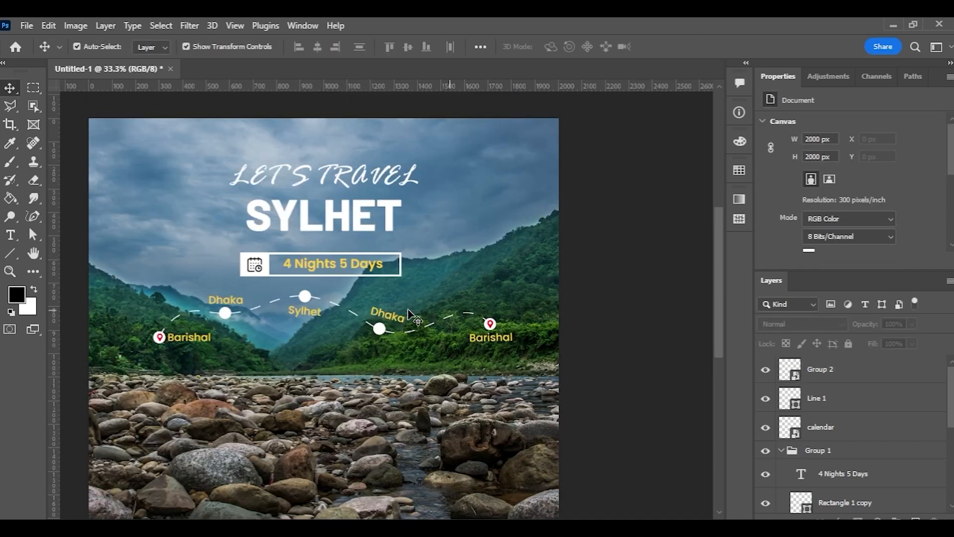
pyautogui.click(321, 168)
pyautogui.moveTo(320, 168); pyautogui.dragTo(323, 165)
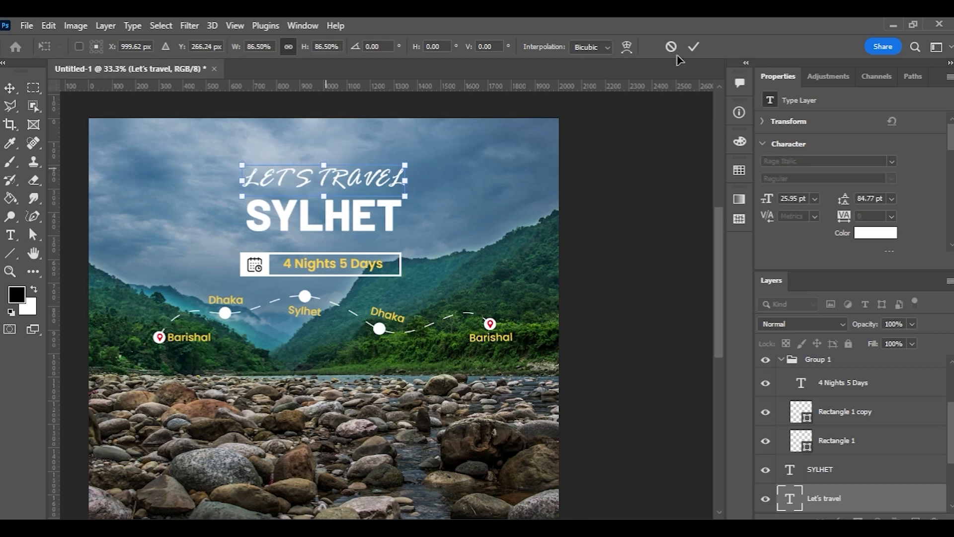
# Enlarge the "SYLHET" headline and move it up, shifting "LET'S TRAVEL" up and left above it.
pyautogui.click(330, 226)
pyautogui.moveTo(324, 240); pyautogui.dragTo(350, 224)
pyautogui.press('Return')
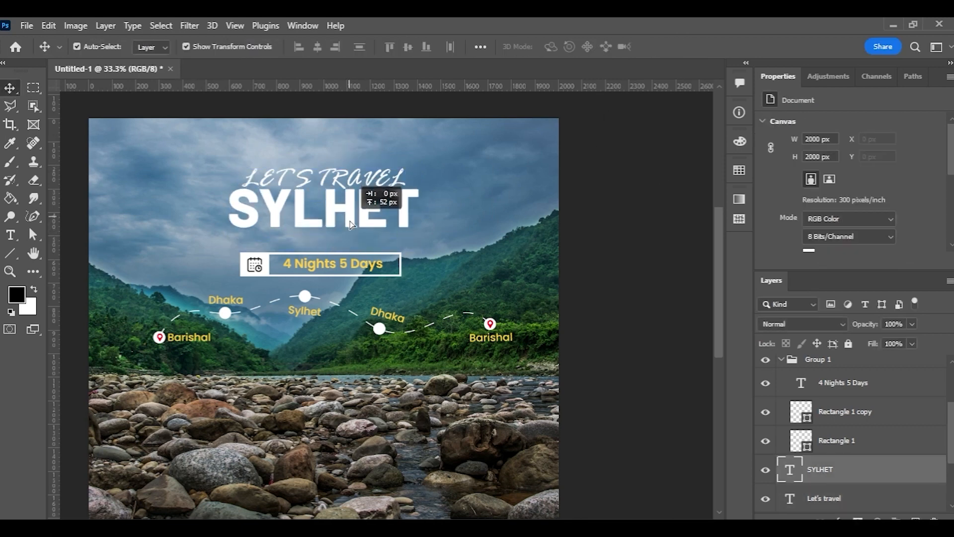
pyautogui.moveTo(374, 175); pyautogui.dragTo(314, 169)
pyautogui.moveTo(357, 209); pyautogui.dragTo(357, 201)
# Select the "4 Nights 5 Days" bar, calendar icon and route together and nudge them up toward the headline.
pyautogui.moveTo(185, 249); pyautogui.dragTo(349, 307)
pyautogui.hotkey('shift', 'Up')
pyautogui.hotkey('shift', 'Up')
pyautogui.hotkey('shift', 'Up')
pyautogui.hotkey('shift', 'Up')
pyautogui.hotkey('shift', 'Up')
pyautogui.hotkey('shift', 'Up')
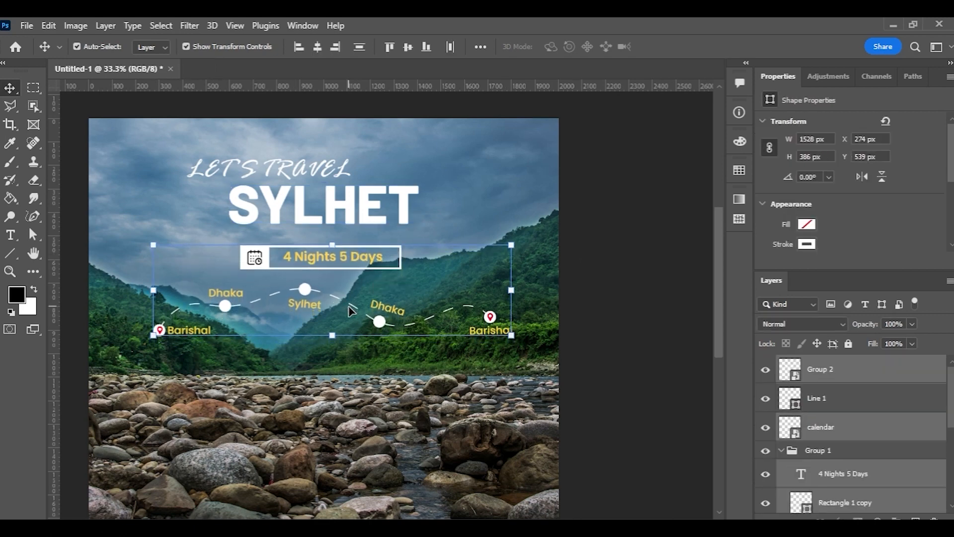
# Centre the "LET'S TRAVEL" and "SYLHET" headlines horizontally on the canvas.
pyautogui.moveTo(333, 171); pyautogui.dragTo(387, 172)
pyautogui.click(475, 48)
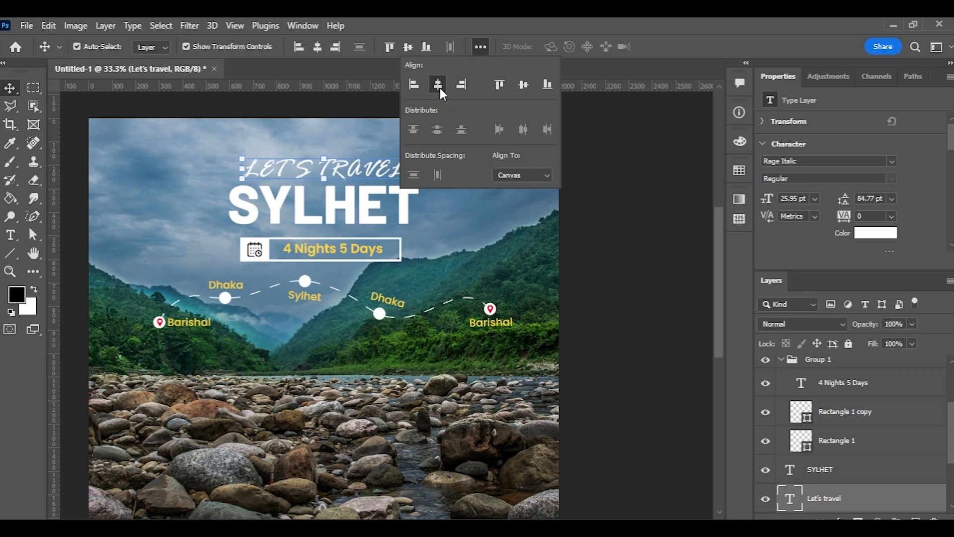
pyautogui.click(613, 244)
pyautogui.click(326, 213)
pyautogui.click(478, 46)
pyautogui.click(317, 47)
# Convert the "4 Nights 5 Days" bar with its text and calendar icon into one smart object.
pyautogui.click(601, 233)
pyautogui.moveTo(230, 238); pyautogui.dragTo(443, 259)
pyautogui.rightClick(863, 408)
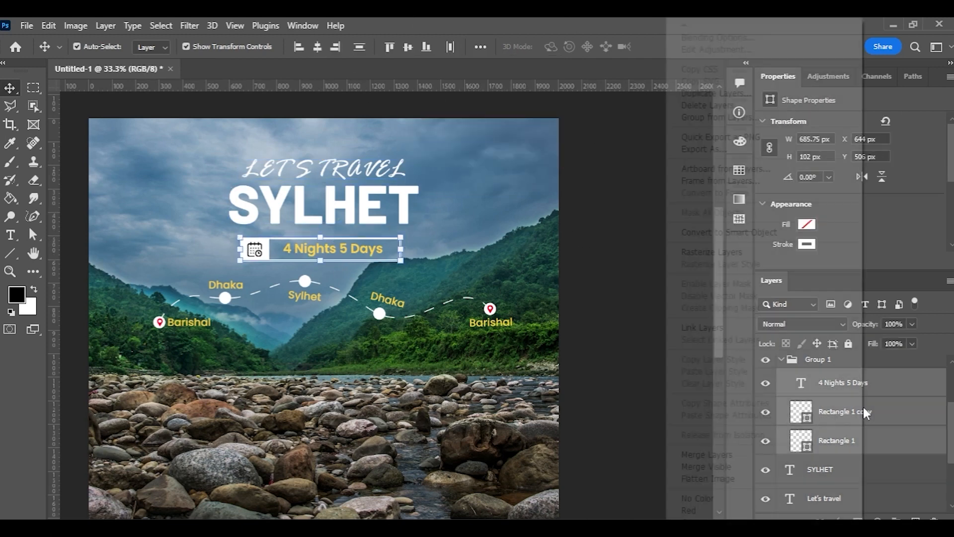
pyautogui.click(759, 233)
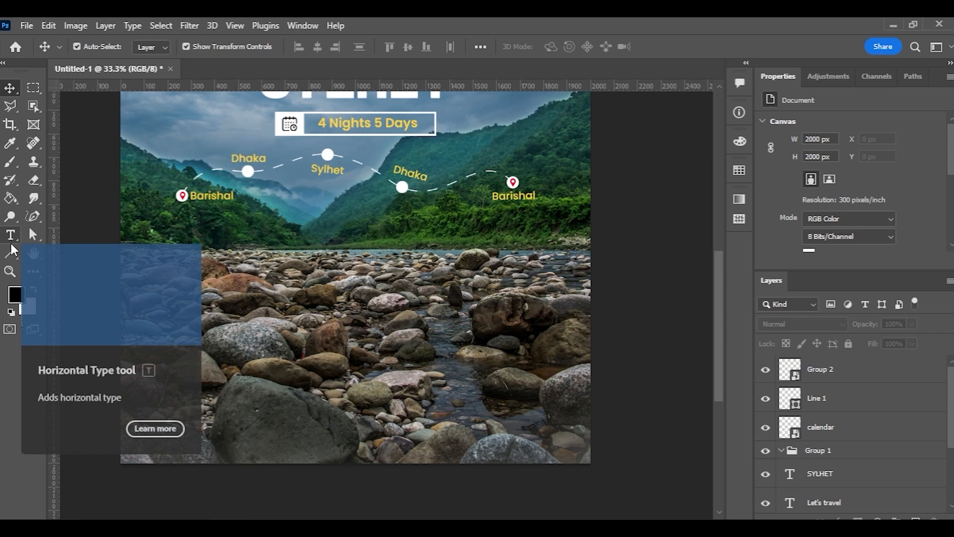
# Draw a white rectangle about 1520 × 298 px over the rocks, widen it to about 1628 px and centre it horizontally.
pyautogui.press('u')
pyautogui.moveTo(553, 354); pyautogui.dragTo(547, 358)
pyautogui.press('v')
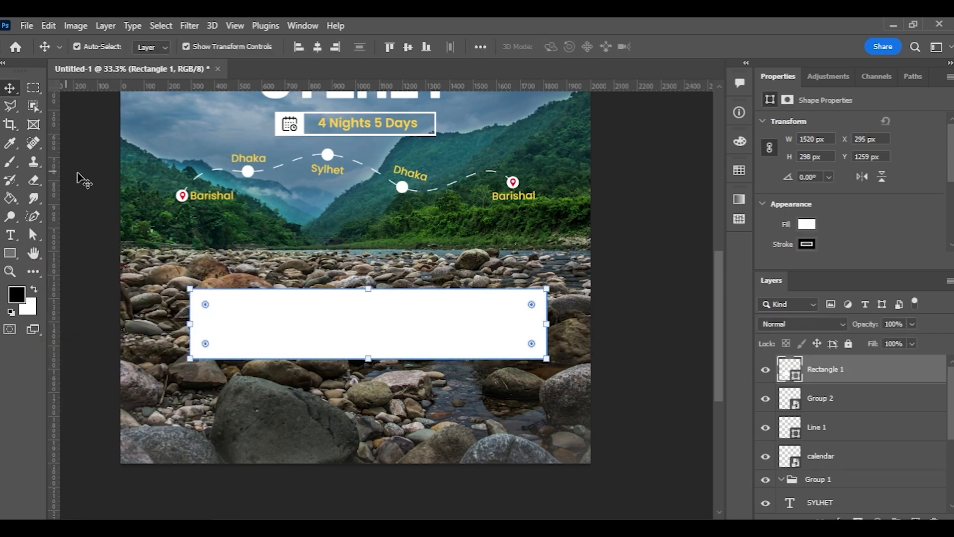
pyautogui.click(317, 47)
pyautogui.moveTo(178, 327); pyautogui.dragTo(151, 324)
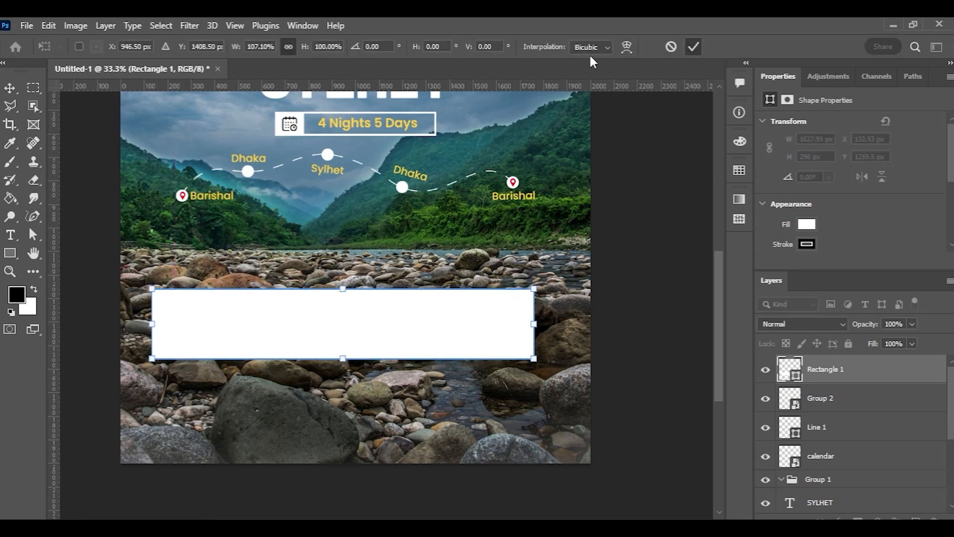
pyautogui.click(693, 46)
pyautogui.click(316, 46)
# Round the white rectangle's corners and set its fill opacity to 55%.
pyautogui.click(651, 309)
pyautogui.click(532, 315)
pyautogui.moveTo(532, 304); pyautogui.dragTo(529, 312)
pyautogui.rightClick(835, 368)
pyautogui.click(674, 37)
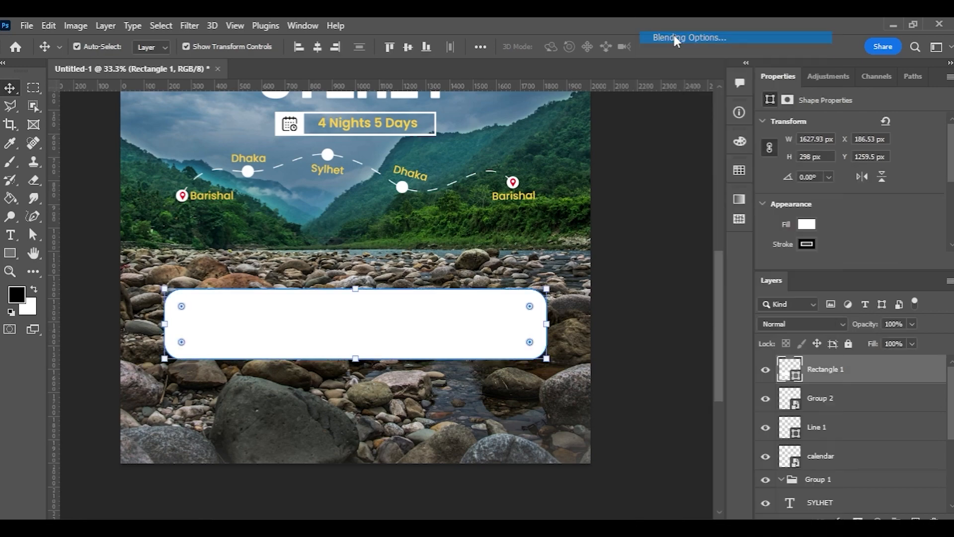
pyautogui.moveTo(728, 275); pyautogui.dragTo(700, 274)
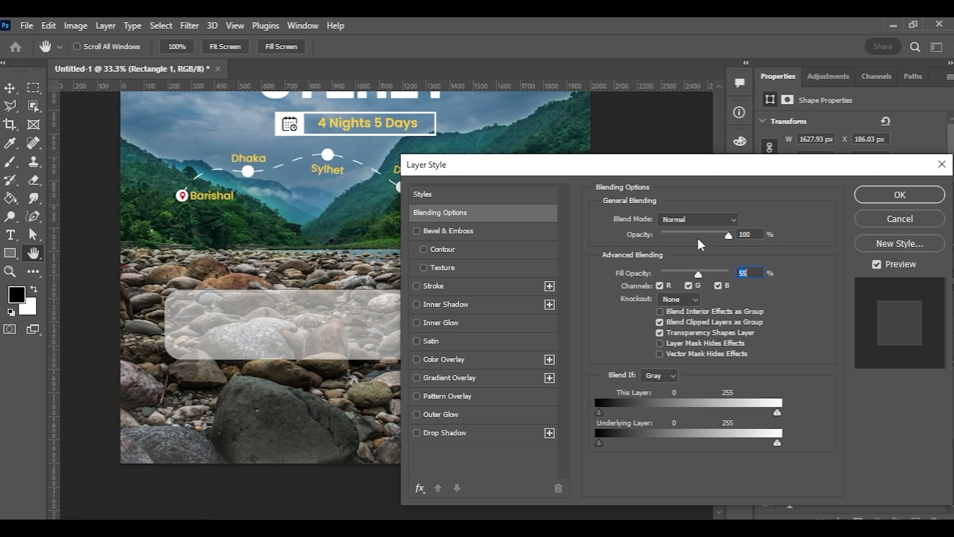
pyautogui.click(880, 197)
# Give the rounded rectangle a white stroke and a light grey fill.
pyautogui.click(807, 243)
pyautogui.click(806, 224)
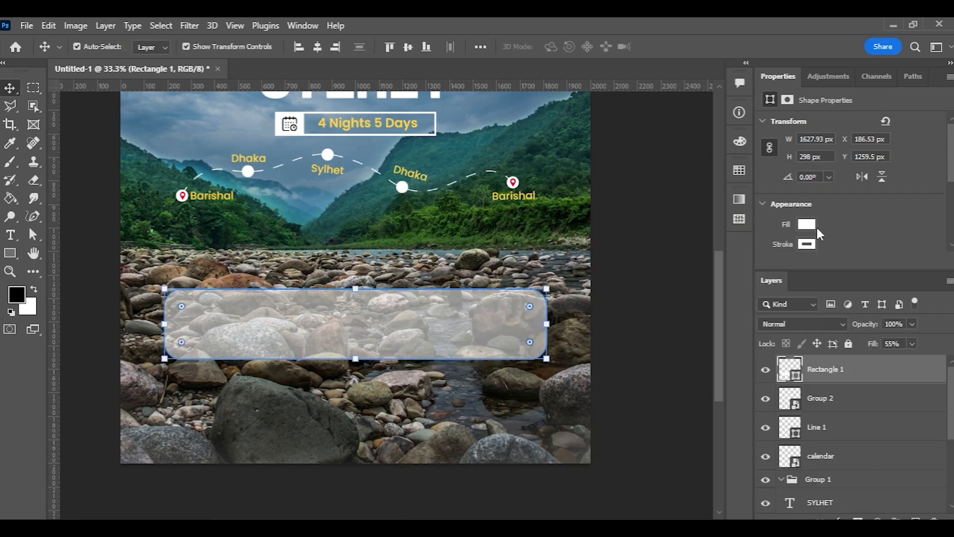
pyautogui.click(807, 224)
pyautogui.click(790, 299)
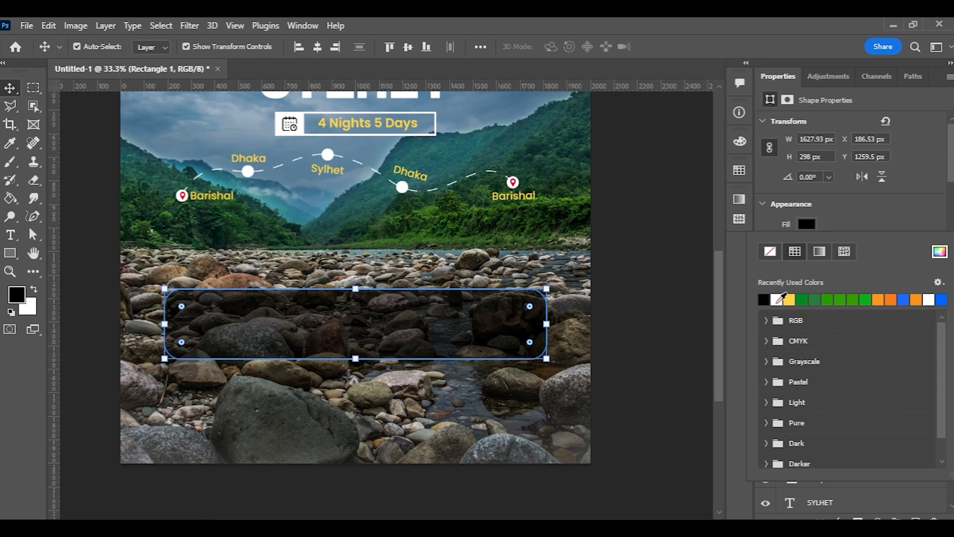
pyautogui.click(939, 252)
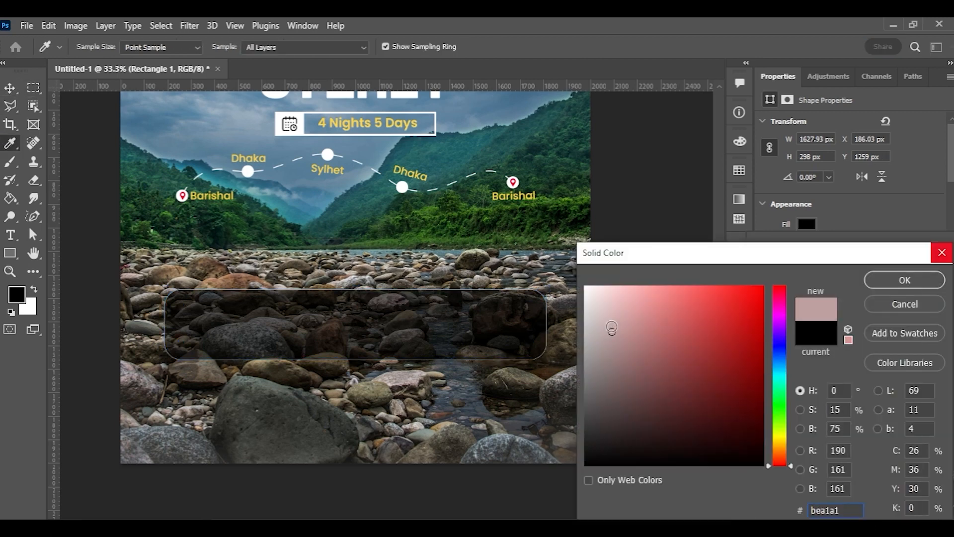
pyautogui.click(849, 340)
pyautogui.click(905, 280)
pyautogui.click(875, 232)
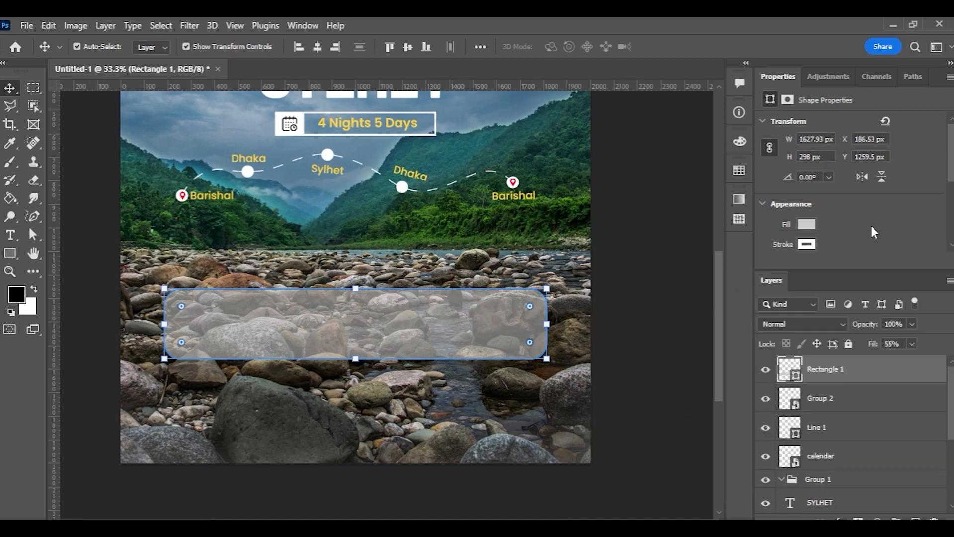
pyautogui.click(81, 161)
# Move the dashed route graphic down, widening its gap to the "4 Nights 5 Days" bar.
pyautogui.hotkey('ctrl', '-')
pyautogui.hotkey('ctrl', '+')
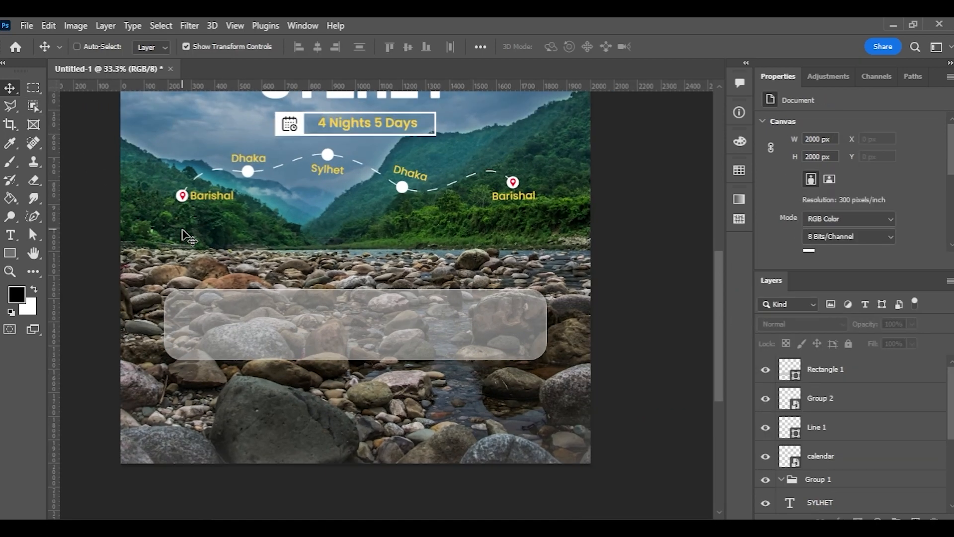
pyautogui.hotkey('ctrl', '-')
pyautogui.moveTo(328, 220); pyautogui.dragTo(318, 274)
pyautogui.click(276, 251)
pyautogui.hotkey('shift', 'Down')
pyautogui.hotkey('shift', 'Down')
pyautogui.hotkey('shift', 'Down')
pyautogui.hotkey('shift', 'Down')
pyautogui.hotkey('shift', 'Down')
pyautogui.hotkey('shift', 'Down')
pyautogui.hotkey('shift', 'Down')
pyautogui.hotkey('shift', 'Down')
pyautogui.hotkey('shift', 'Down')
pyautogui.hotkey('shift', 'Down')
pyautogui.hotkey('shift', 'Down')
pyautogui.hotkey('shift', 'Down')
pyautogui.hotkey('shift', 'Down')
pyautogui.hotkey('shift', 'Down')
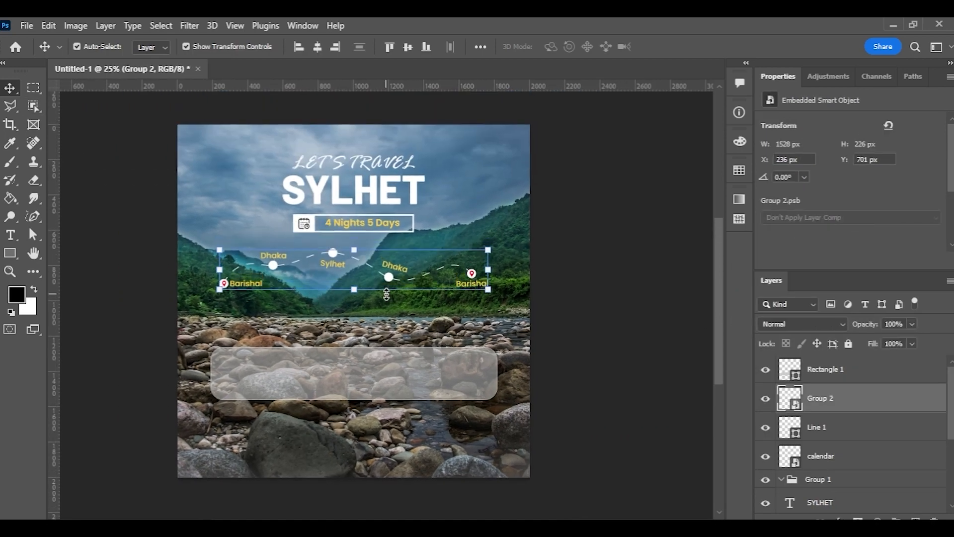
pyautogui.click(306, 223)
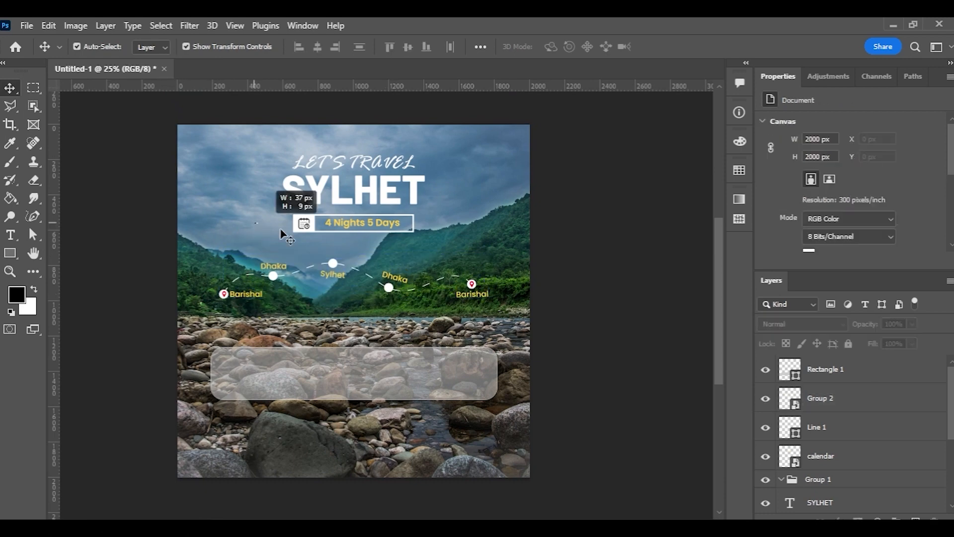
pyautogui.click(127, 249)
pyautogui.moveTo(149, 228); pyautogui.dragTo(136, 202)
# Move the translucent rounded rectangle up about 40 px, closer to the route.
pyautogui.hotkey('ctrl', '+')
pyautogui.moveTo(253, 292); pyautogui.dragTo(293, 245)
pyautogui.hotkey('ctrl', '+')
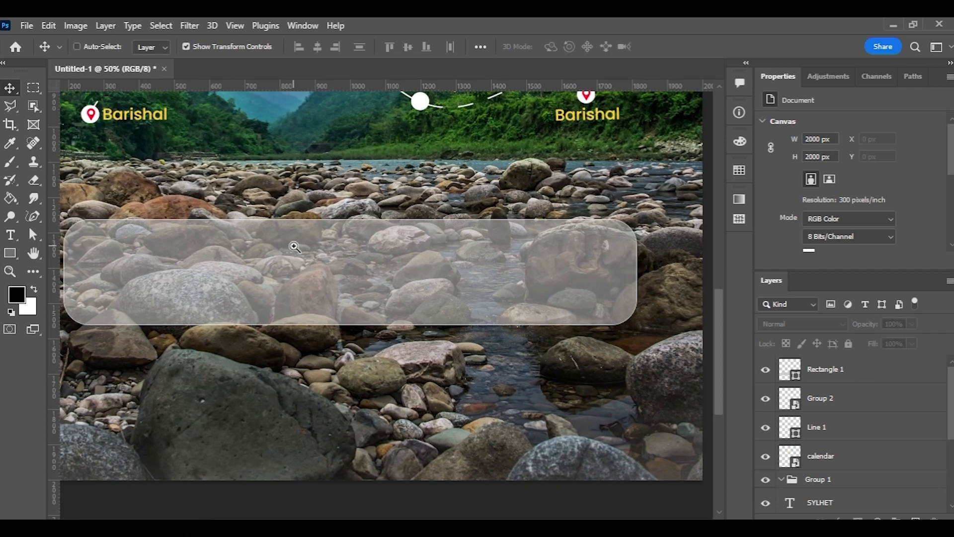
pyautogui.hotkey('ctrl', '-')
pyautogui.click(371, 285)
pyautogui.moveTo(370, 285); pyautogui.dragTo(371, 277)
pyautogui.click(383, 436)
pyautogui.moveTo(384, 436); pyautogui.dragTo(377, 493)
# Switch to the image folder and place the hotel, trekking, dish and minibus icons into the poster.
pyautogui.hotkey('alt', 'Tab')
pyautogui.click(339, 177)
pyautogui.click(373, 184)
pyautogui.keyDown('shift'); pyautogui.click(372, 264); pyautogui.keyUp('shift')
pyautogui.moveTo(372, 263); pyautogui.dragTo(166, 305)
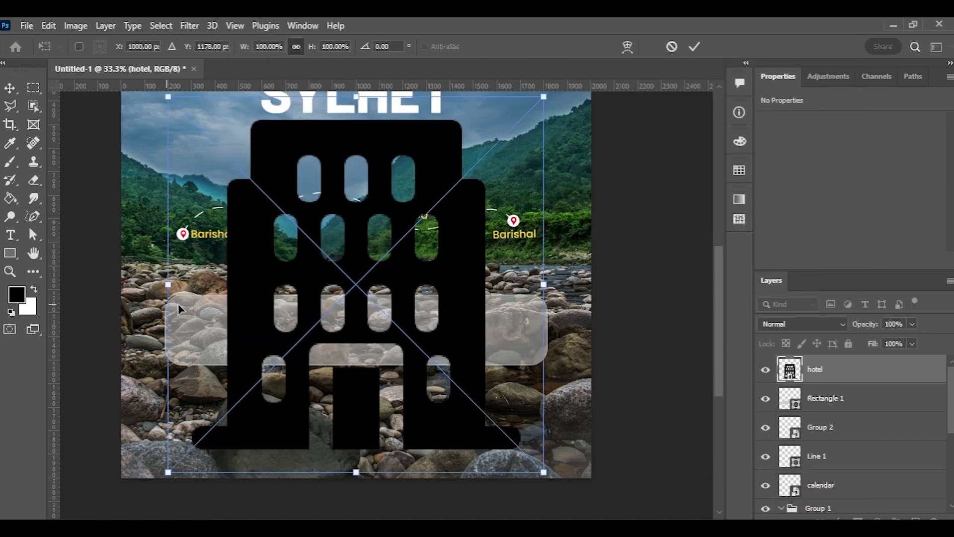
pyautogui.click(695, 44)
pyautogui.click(695, 43)
pyautogui.click(695, 44)
pyautogui.click(695, 43)
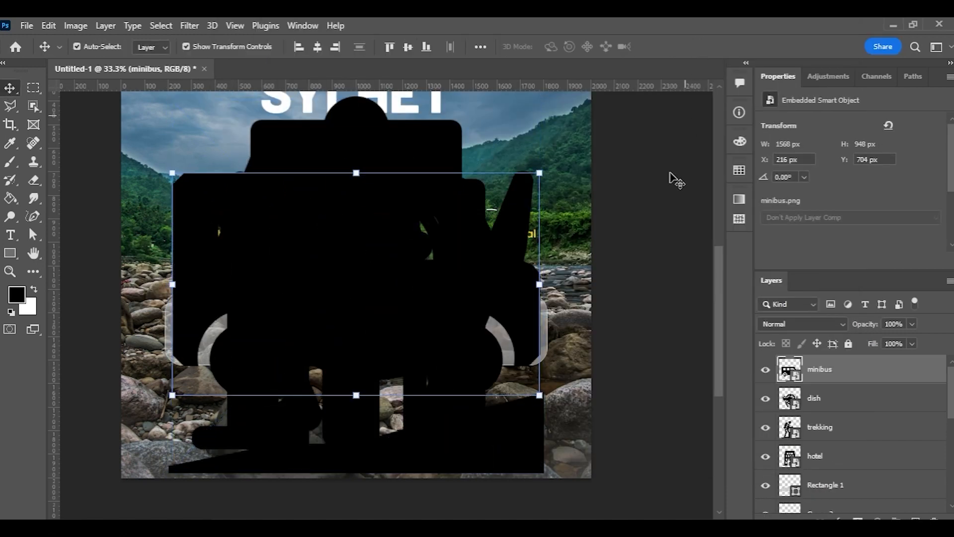
# Scale the four placed icons together to 10.04% and move them into the left end of the translucent rectangle.
pyautogui.click(820, 379)
pyautogui.keyDown('shift'); pyautogui.click(821, 468); pyautogui.keyUp('shift')
pyautogui.moveTo(359, 103); pyautogui.dragTo(214, 331)
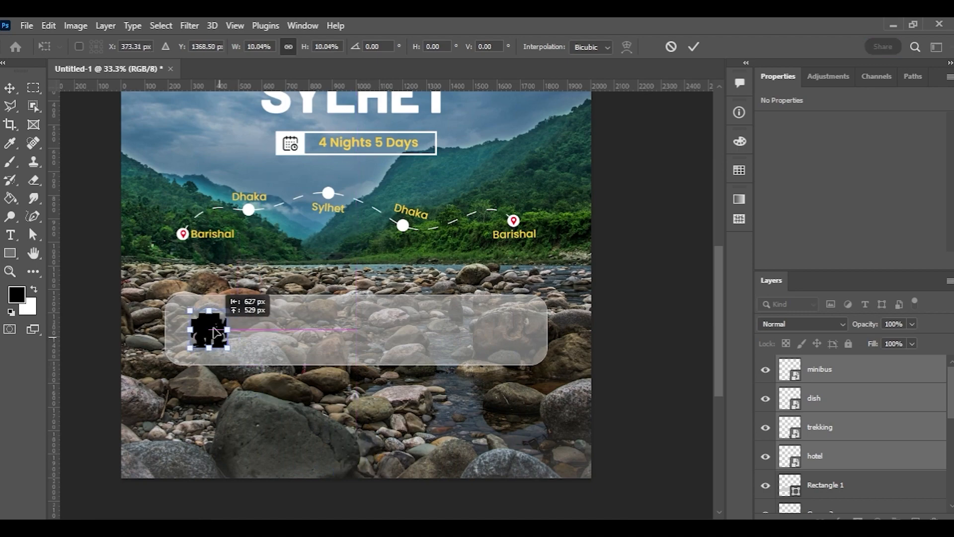
pyautogui.click(695, 46)
pyautogui.click(645, 221)
# Spread the stacked icons into a row inside the rectangle in the order hotel, minibus, dish, trekking.
pyautogui.hotkey('ctrl', '+')
pyautogui.moveTo(194, 324); pyautogui.dragTo(197, 347)
pyautogui.moveTo(133, 369); pyautogui.dragTo(203, 371)
pyautogui.moveTo(119, 356); pyautogui.dragTo(401, 371)
pyautogui.moveTo(107, 375); pyautogui.dragTo(491, 390)
pyautogui.hotkey('ctrl', 'z')
pyautogui.moveTo(142, 387); pyautogui.dragTo(571, 386)
pyautogui.moveTo(406, 373); pyautogui.dragTo(460, 374)
pyautogui.moveTo(233, 363); pyautogui.dragTo(352, 367)
pyautogui.moveTo(188, 349); pyautogui.dragTo(143, 355)
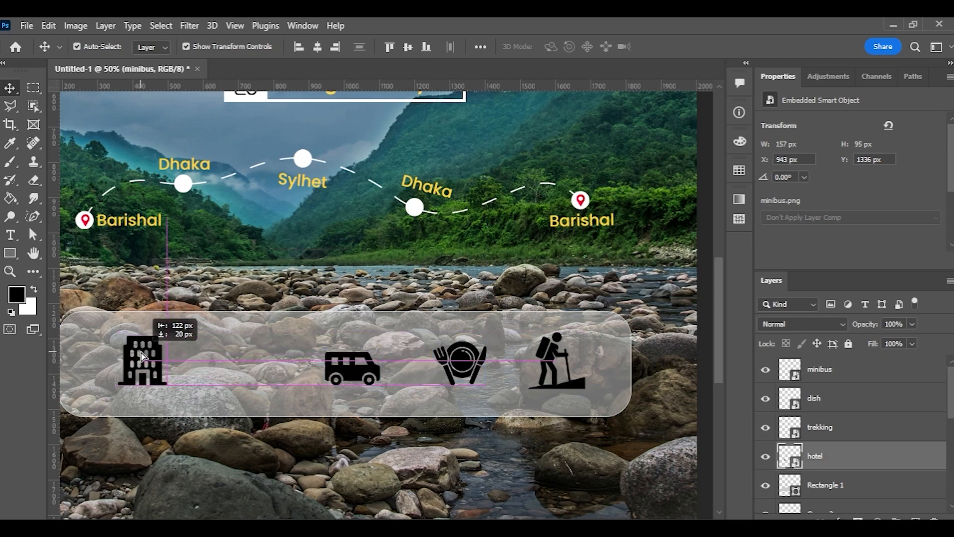
# Move the minibus, dish and trekking icons closer to the hotel icon and shift the rectangle left about 110 px.
pyautogui.moveTo(330, 376); pyautogui.dragTo(261, 373)
pyautogui.moveTo(460, 363); pyautogui.dragTo(372, 363)
pyautogui.moveTo(531, 366); pyautogui.dragTo(492, 366)
pyautogui.moveTo(553, 360); pyautogui.dragTo(492, 359)
# Distribute the four icons evenly in a row, align their vertical centres and group them.
pyautogui.keyDown('shift'); pyautogui.click(372, 362); pyautogui.keyUp('shift')
pyautogui.keyDown('shift'); pyautogui.click(264, 363); pyautogui.keyUp('shift')
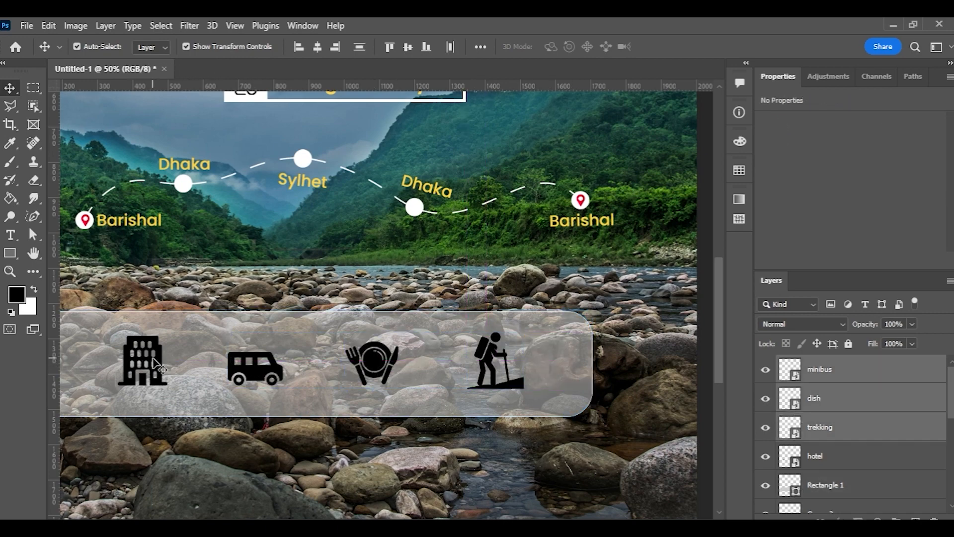
pyautogui.keyDown('shift'); pyautogui.click(154, 359); pyautogui.keyUp('shift')
pyautogui.click(451, 45)
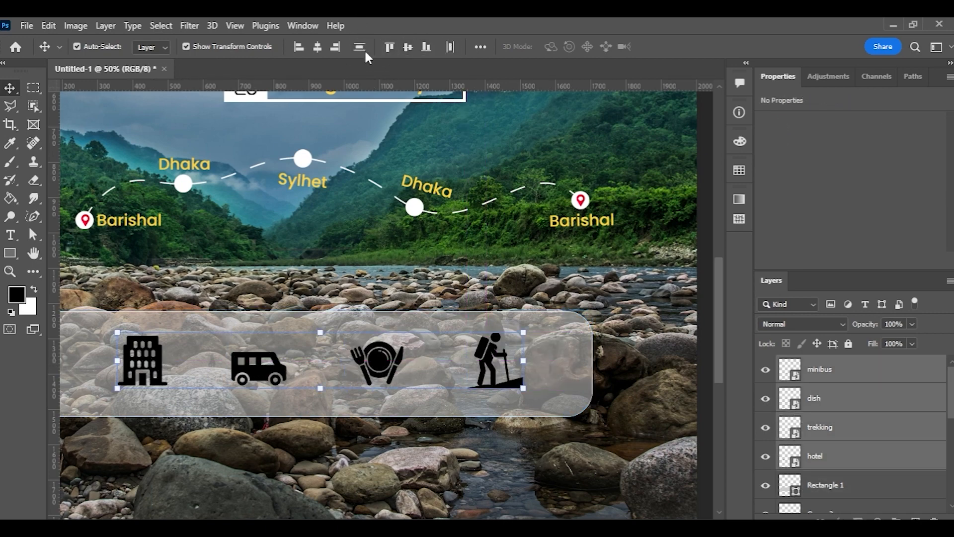
pyautogui.click(408, 47)
pyautogui.hotkey('ctrl', 'g')
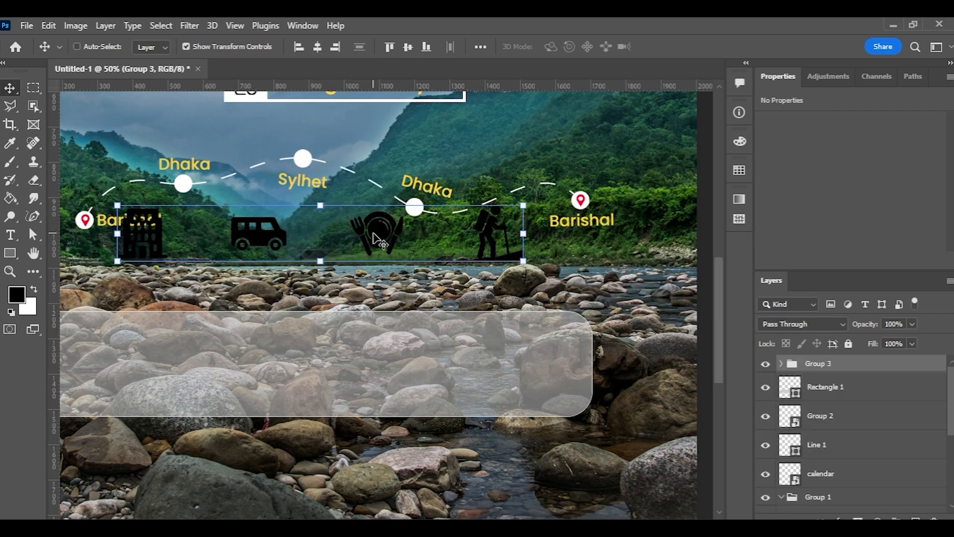
# Move the icon group down from the canvas middle back into the translucent rectangle.
pyautogui.click(380, 236)
pyautogui.click(814, 357)
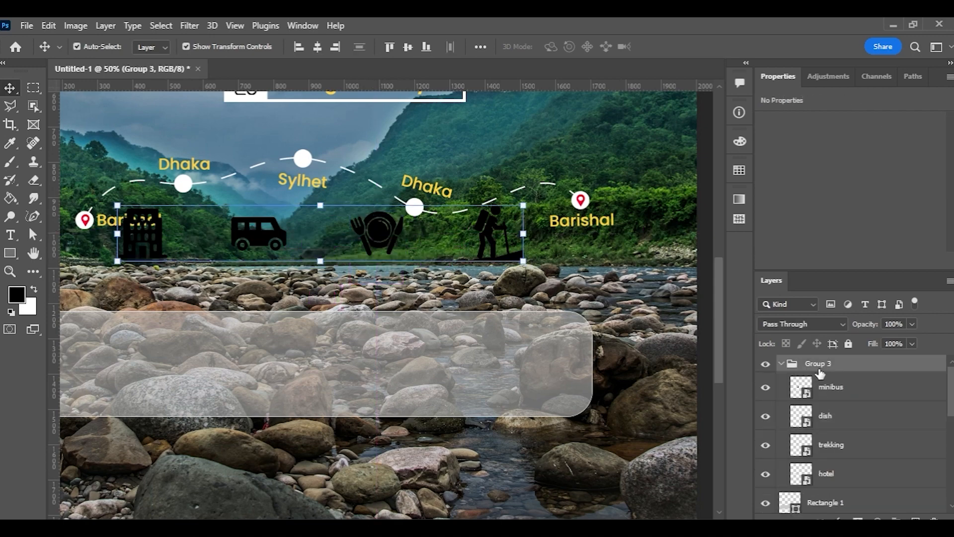
pyautogui.hotkey('shift', 'Down')
pyautogui.hotkey('shift', 'Down')
pyautogui.hotkey('shift', 'Down')
pyautogui.hotkey('shift', 'Down')
pyautogui.hotkey('shift', 'Down')
pyautogui.hotkey('shift', 'Down')
pyautogui.hotkey('shift', 'Down')
pyautogui.hotkey('shift', 'Down')
pyautogui.hotkey('shift', 'Down')
pyautogui.hotkey('shift', 'Down')
pyautogui.hotkey('shift', 'Down')
pyautogui.hotkey('shift', 'Down')
pyautogui.hotkey('shift', 'Down')
pyautogui.hotkey('shift', 'Down')
pyautogui.hotkey('shift', 'Down')
pyautogui.hotkey('shift', 'Down')
pyautogui.hotkey('shift', 'Down')
pyautogui.hotkey('shift', 'Down')
pyautogui.hotkey('shift', 'Down')
pyautogui.hotkey('shift', 'Down')
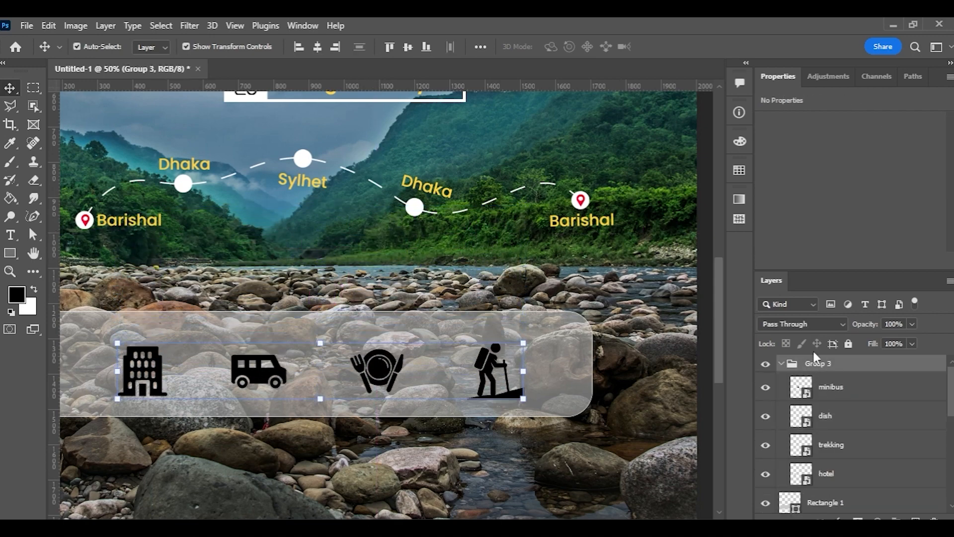
# Resize the translucent rectangle to about 1431 × 229 px and centre it horizontally on the canvas.
pyautogui.click(577, 356)
pyautogui.hotkey('ctrl', 't')
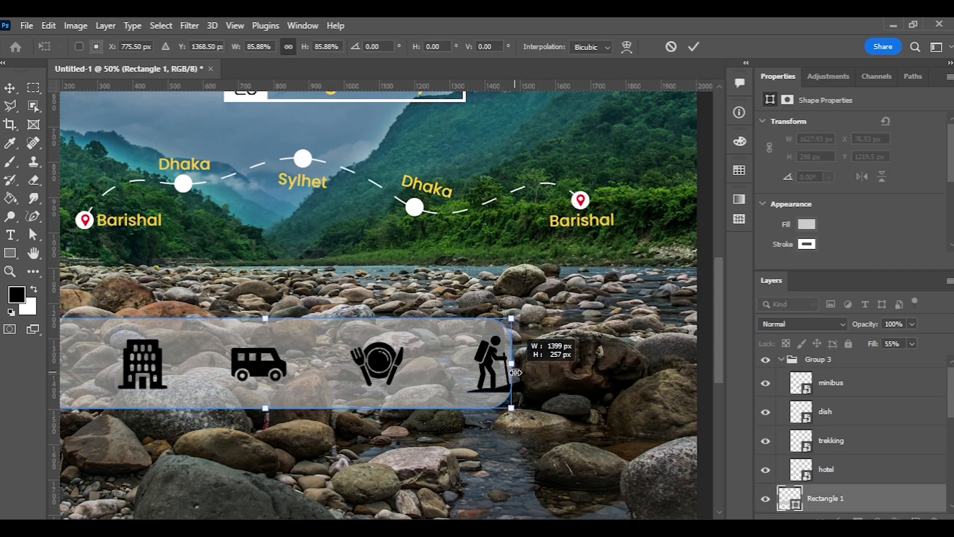
pyautogui.moveTo(592, 364); pyautogui.dragTo(523, 363)
pyautogui.moveTo(437, 367); pyautogui.dragTo(500, 367)
pyautogui.press('Return')
pyautogui.moveTo(294, 210); pyautogui.dragTo(361, 177)
pyautogui.hotkey('ctrl', 't')
pyautogui.moveTo(411, 383); pyautogui.dragTo(416, 334)
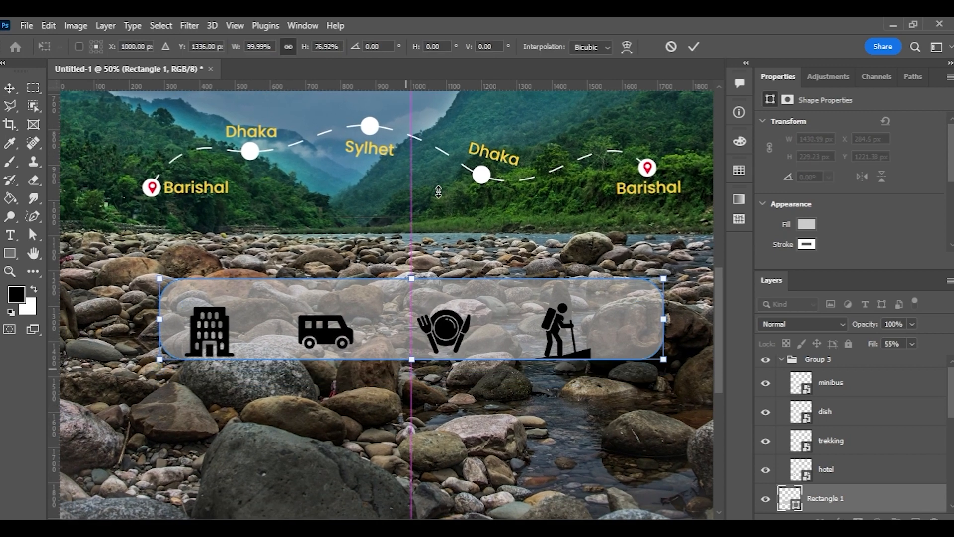
pyautogui.click(699, 51)
# Nudge the translucent rectangle down and left to about X 224.5 px, Y 1265 px so it frames the icons.
pyautogui.hotkey('shift', 'Down')
pyautogui.hotkey('shift', 'Down')
pyautogui.hotkey('shift', 'Down')
pyautogui.hotkey('shift', 'Down')
pyautogui.hotkey('shift', 'Up')
pyautogui.hotkey('shift', 'Down')
pyautogui.hotkey('shift', 'Down')
pyautogui.hotkey('shift', 'Left')
pyautogui.hotkey('shift', 'Left')
pyautogui.hotkey('shift', 'Left')
pyautogui.hotkey('shift', 'Left')
pyautogui.hotkey('shift', 'Left')
pyautogui.hotkey('shift', 'Left')
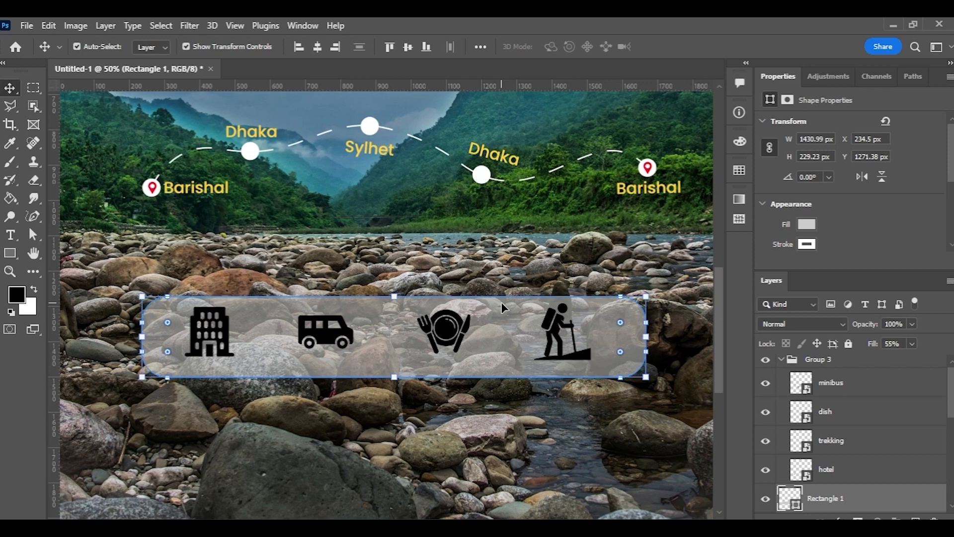
pyautogui.press('Up')
pyautogui.press('Up')
pyautogui.press('Up')
pyautogui.press('Up')
pyautogui.press('Up')
pyautogui.press('Up')
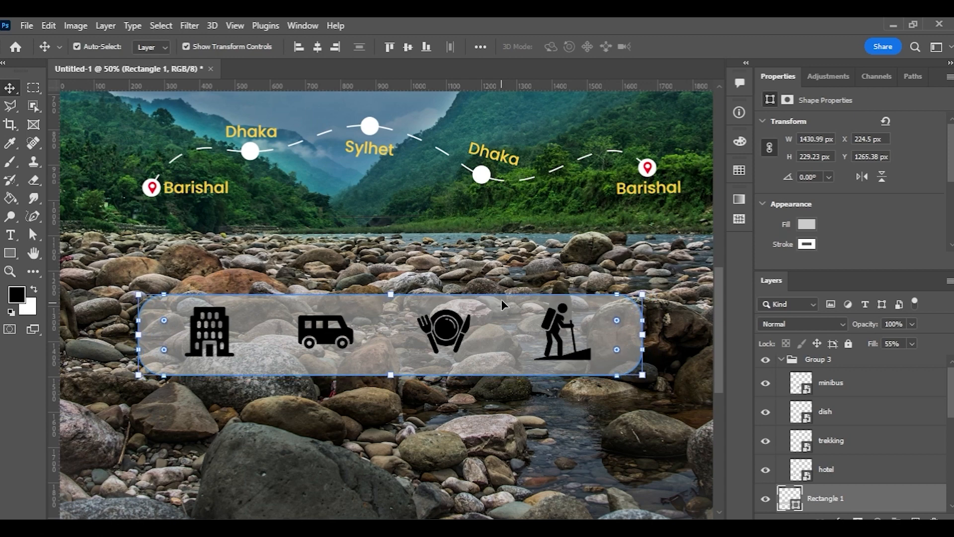
# Try to align the icon group by its bottom edge, and undo the alignment.
pyautogui.scroll(-3, 385, 416)
pyautogui.click(275, 283)
pyautogui.hotkey('ctrl', '+')
pyautogui.scroll(2, 276, 308)
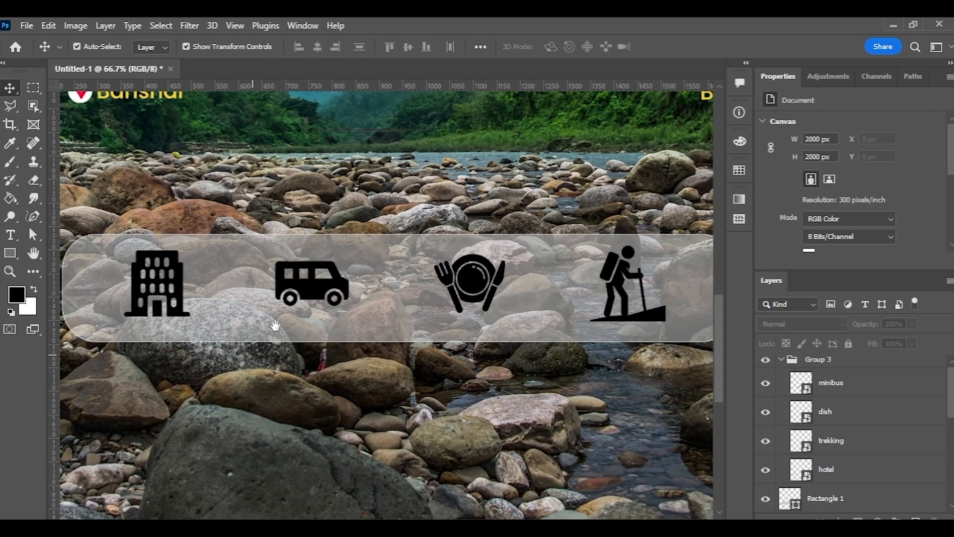
pyautogui.click(303, 281)
pyautogui.click(458, 286)
pyautogui.click(791, 360)
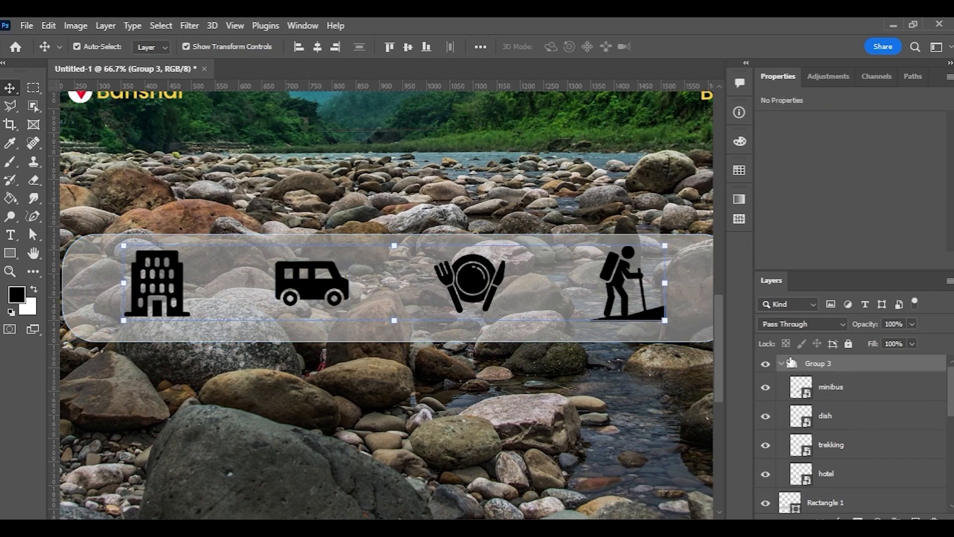
pyautogui.click(426, 47)
pyautogui.click(480, 47)
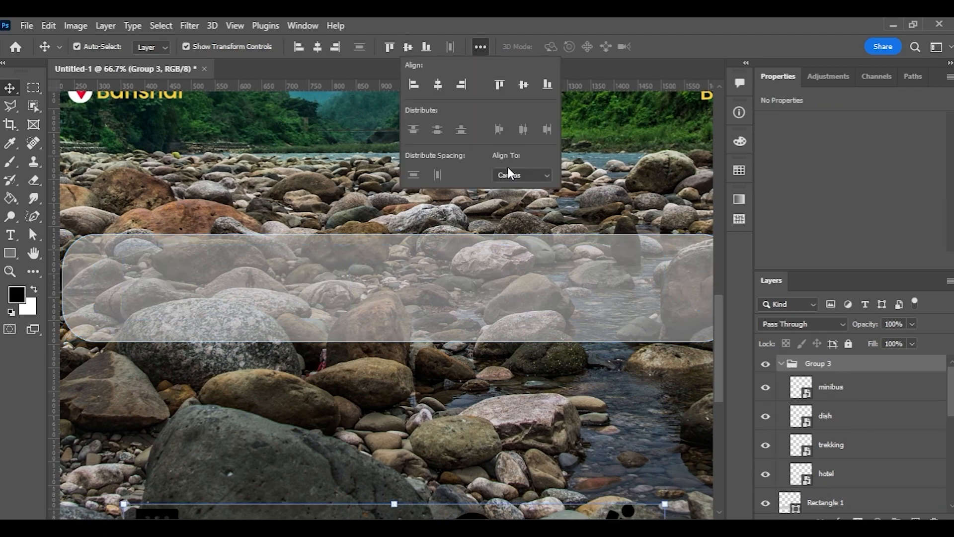
pyautogui.click(509, 188)
pyautogui.hotkey('ctrl', 'z')
# Align the minibus, dish, trekking and hotel icon layers along their bottom edges.
pyautogui.click(480, 46)
pyautogui.click(861, 395)
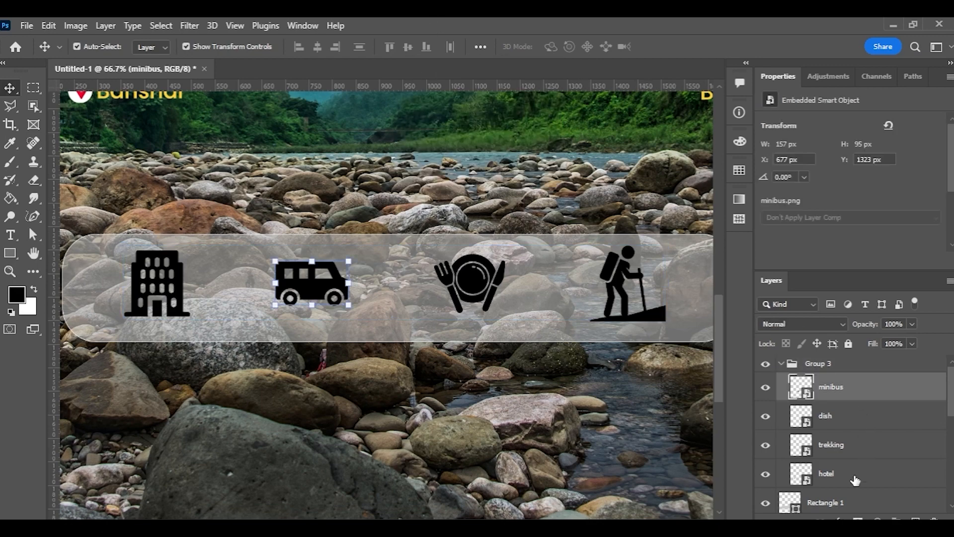
pyautogui.keyDown('shift'); pyautogui.click(854, 476); pyautogui.keyUp('shift')
pyautogui.click(426, 47)
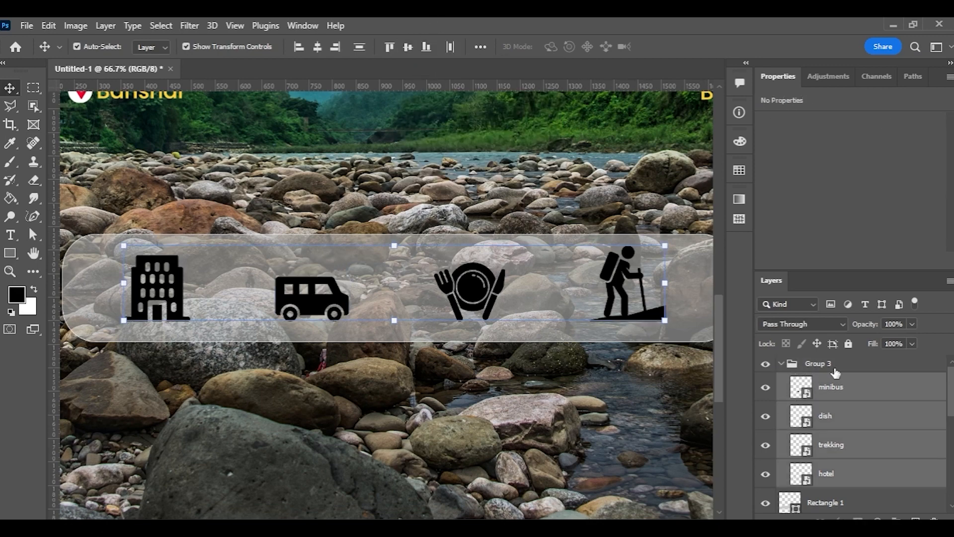
# Convert the icon group to a smart object and nudge it within the translucent rectangle to X 375 px, Y 1271 px.
pyautogui.rightClick(835, 372)
pyautogui.click(746, 211)
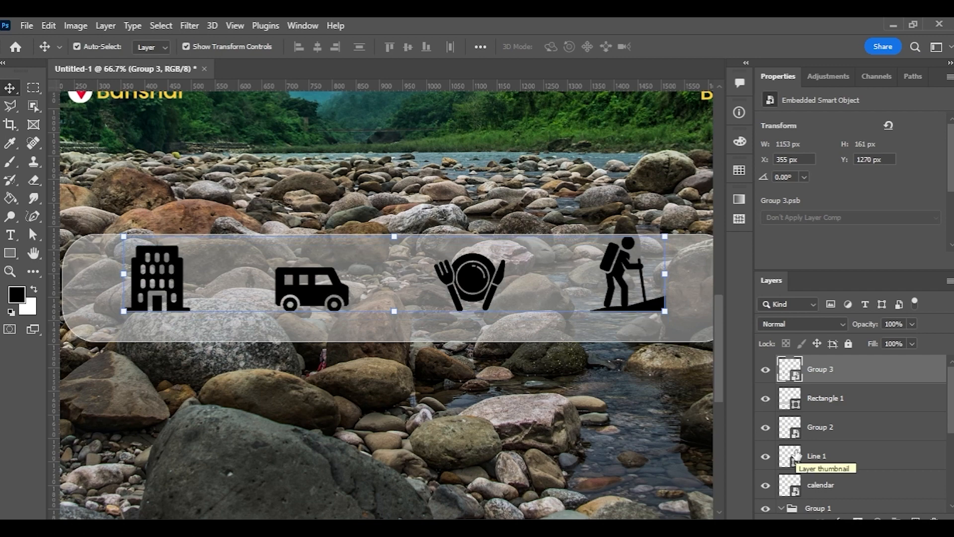
pyautogui.hotkey('shift', 'Right')
pyautogui.hotkey('shift', 'Right')
pyautogui.hotkey('shift', 'Down')
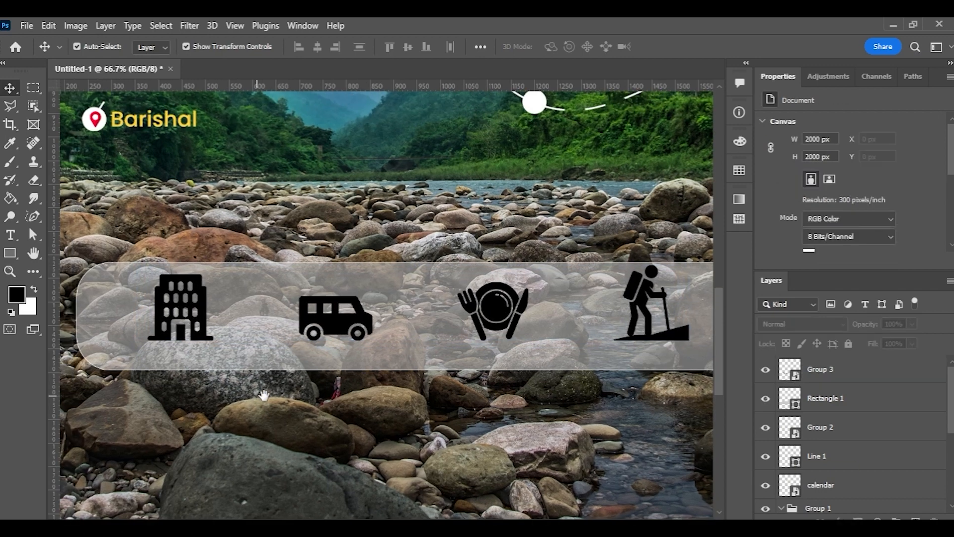
# Start a new text label beneath the hotel building icon with the font size set to 8 pt.
pyautogui.hotkey('ctrl', '+')
pyautogui.click(10, 234)
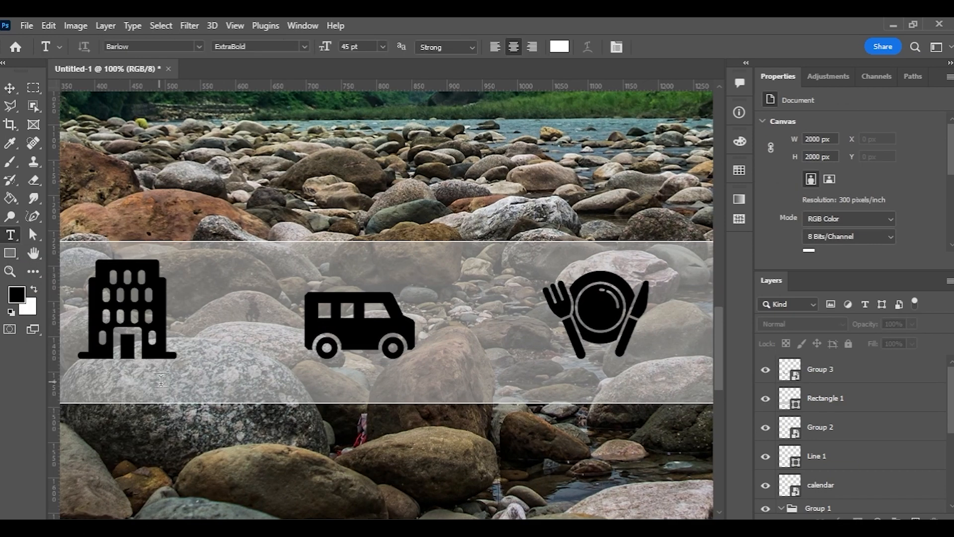
pyautogui.click(145, 381)
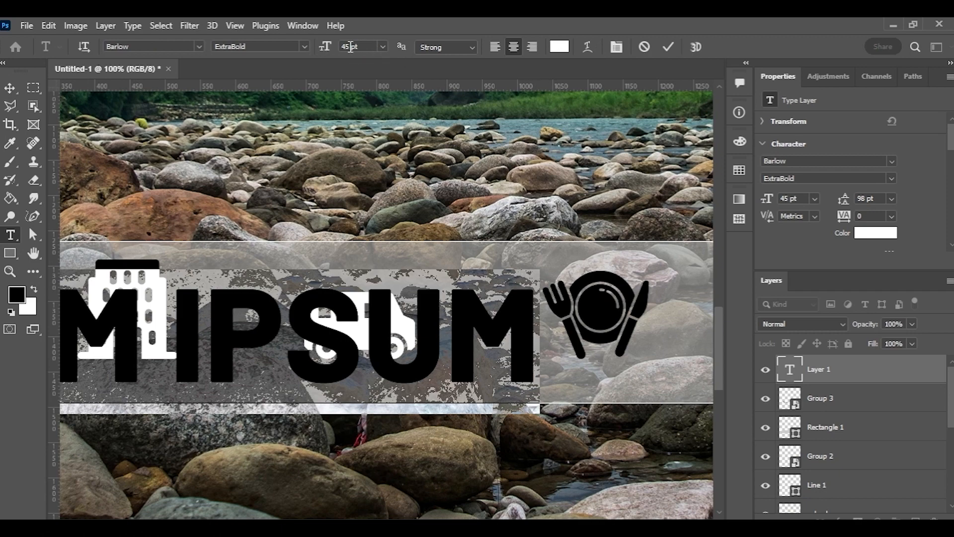
pyautogui.press('Return')
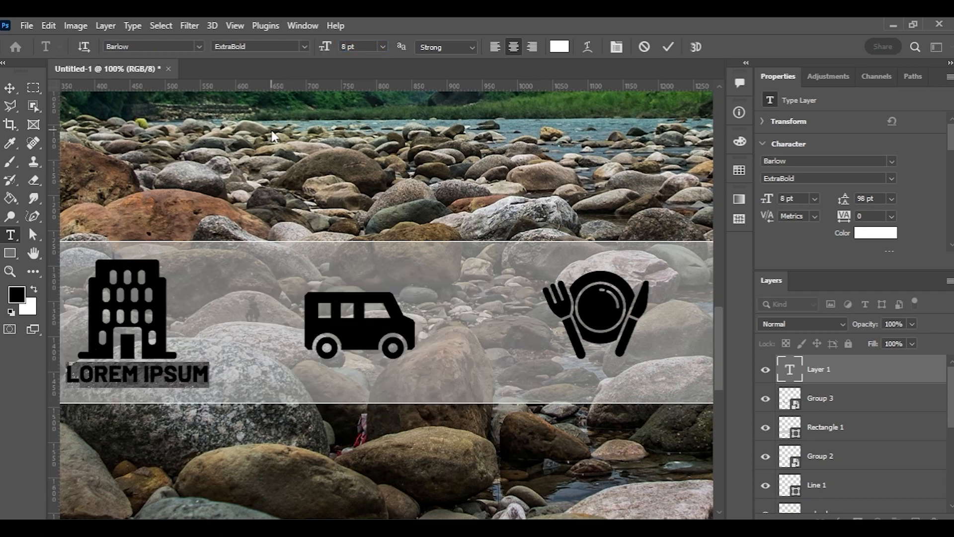
# Try to set the font of the new text label to Poppins SemiBold.
pyautogui.click(199, 46)
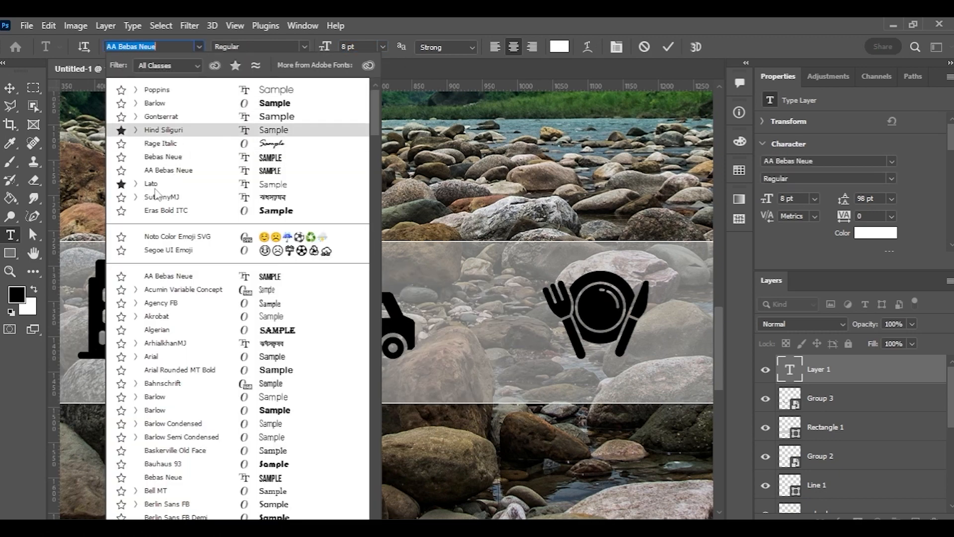
pyautogui.click(179, 92)
pyautogui.click(304, 46)
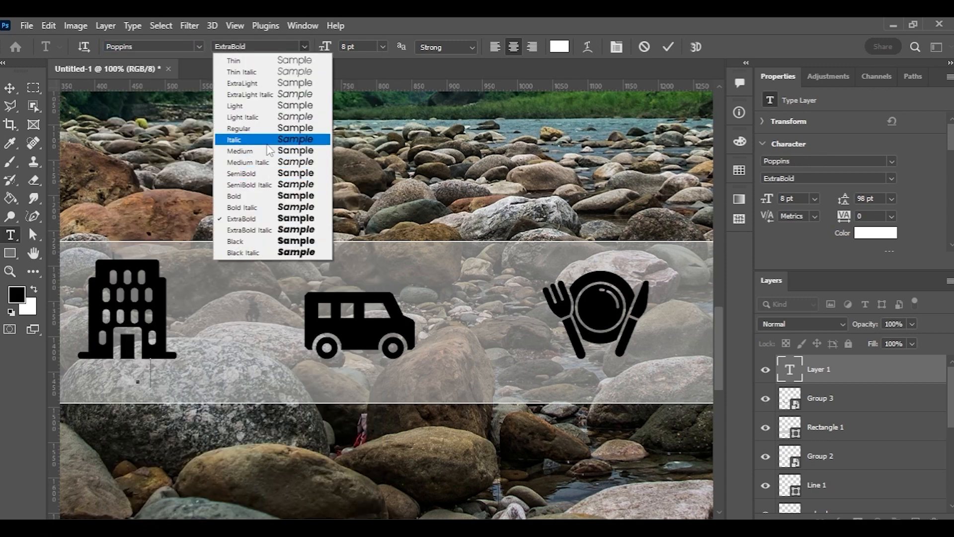
pyautogui.click(259, 173)
# Enter "Hotel" as the label text beneath the building icon and commit it.
pyautogui.write('H')
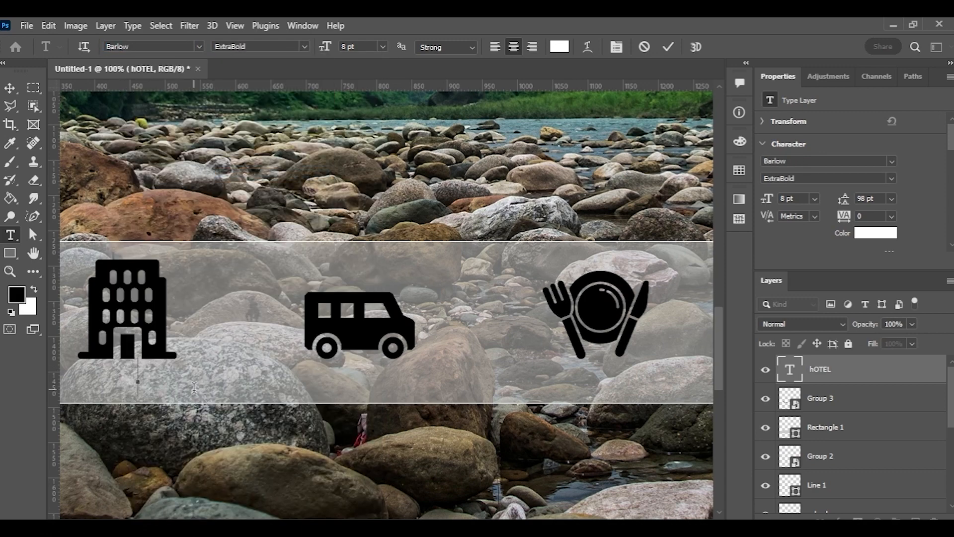
pyautogui.write('otel')
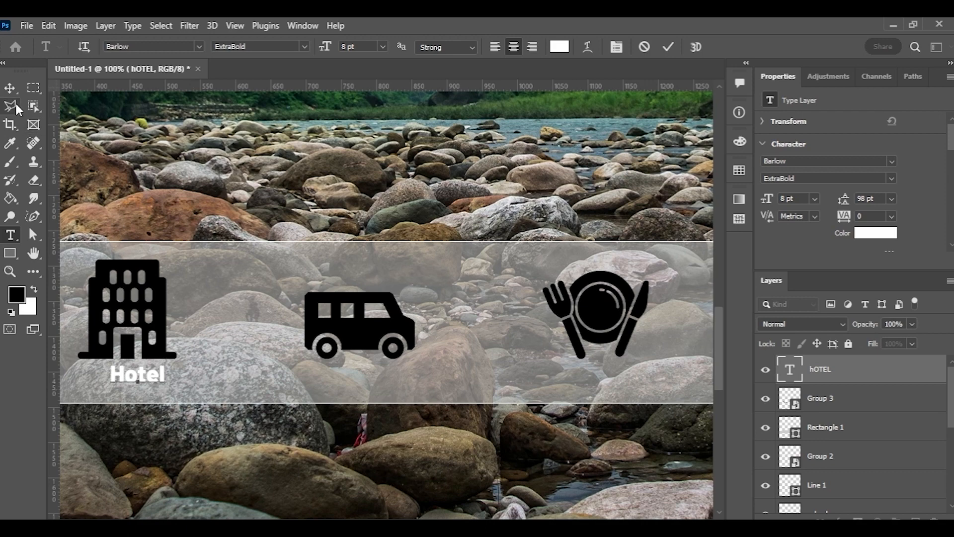
pyautogui.click(9, 87)
# Set the Hotel label's font to Poppins with the SemiBold weight.
pyautogui.click(885, 178)
pyautogui.click(890, 175)
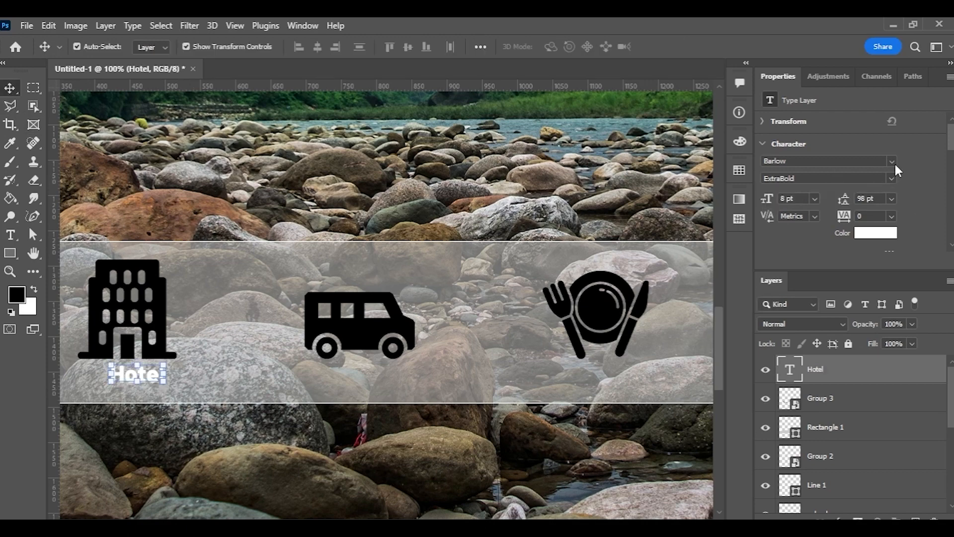
pyautogui.click(892, 160)
pyautogui.click(744, 206)
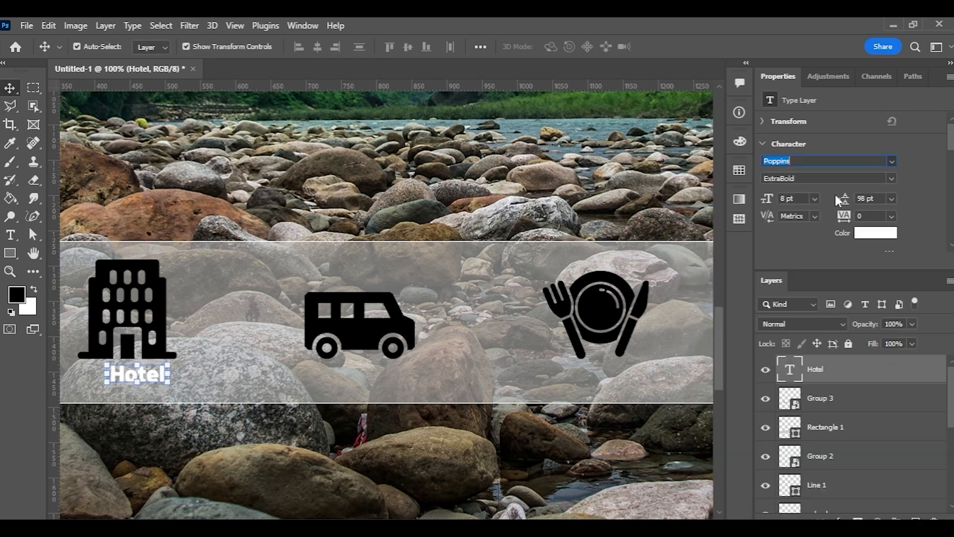
pyautogui.click(889, 175)
pyautogui.click(790, 310)
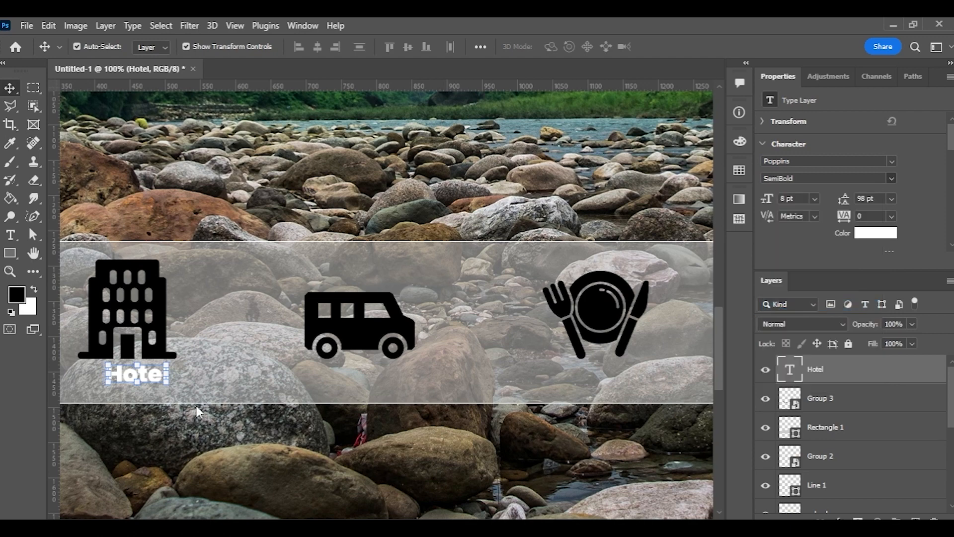
# Centre the Hotel label beneath the building icon and change its font weight to Medium.
pyautogui.moveTo(150, 380); pyautogui.dragTo(138, 380)
pyautogui.click(198, 382)
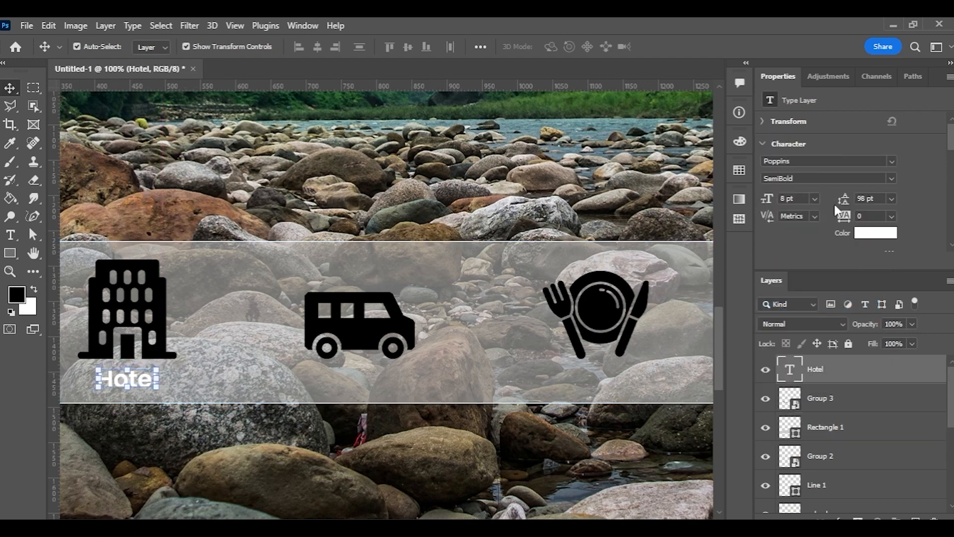
pyautogui.click(892, 178)
pyautogui.click(819, 283)
pyautogui.click(149, 425)
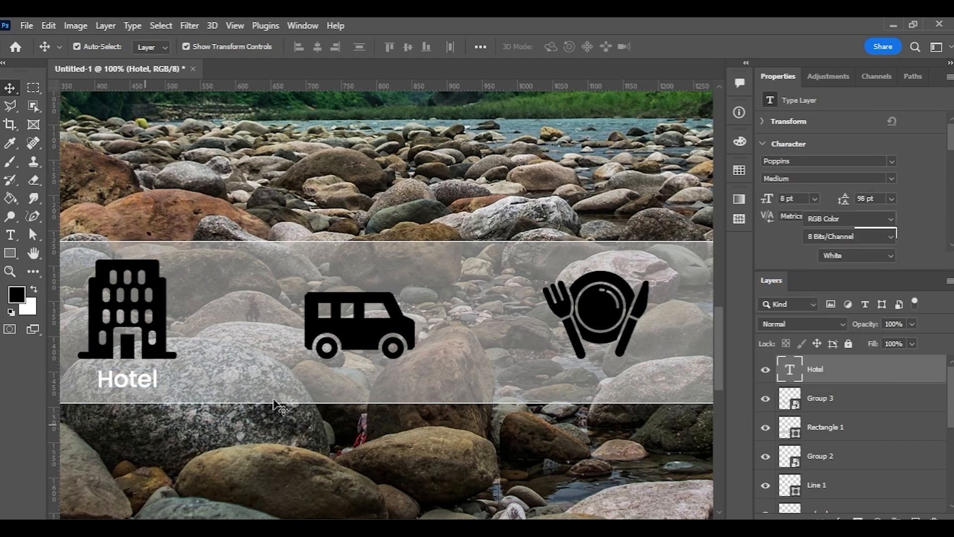
# Duplicate the Hotel label beneath the minibus icon and change the copy's text to "Travel".
pyautogui.hotkey('ctrl', '-')
pyautogui.hotkey('ctrl', '-')
pyautogui.hotkey('ctrl', '+')
pyautogui.keyDown('ctrl'); pyautogui.click(137, 371); pyautogui.keyUp('ctrl')
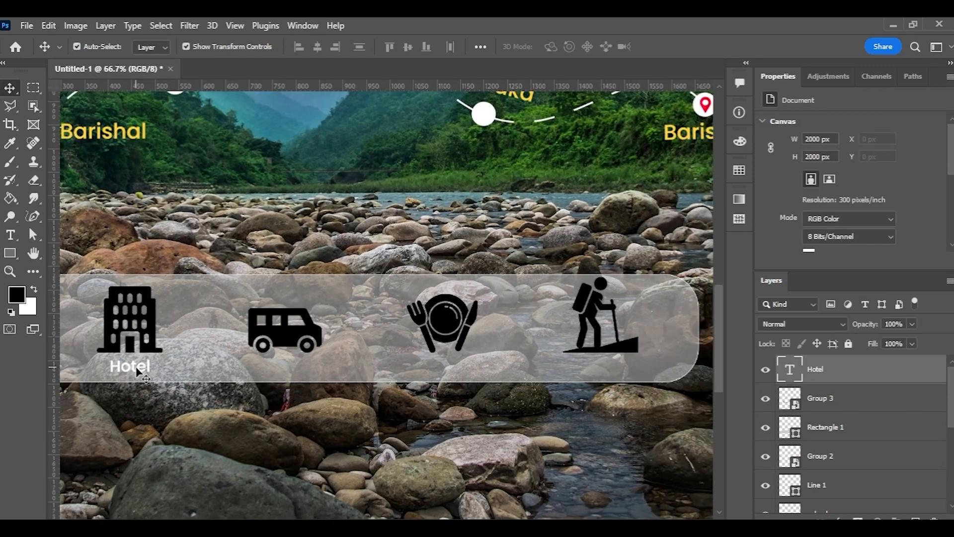
pyautogui.moveTo(184, 374); pyautogui.dragTo(298, 368)
pyautogui.doubleClick(295, 370)
pyautogui.doubleClick(312, 376)
pyautogui.write('Travel')
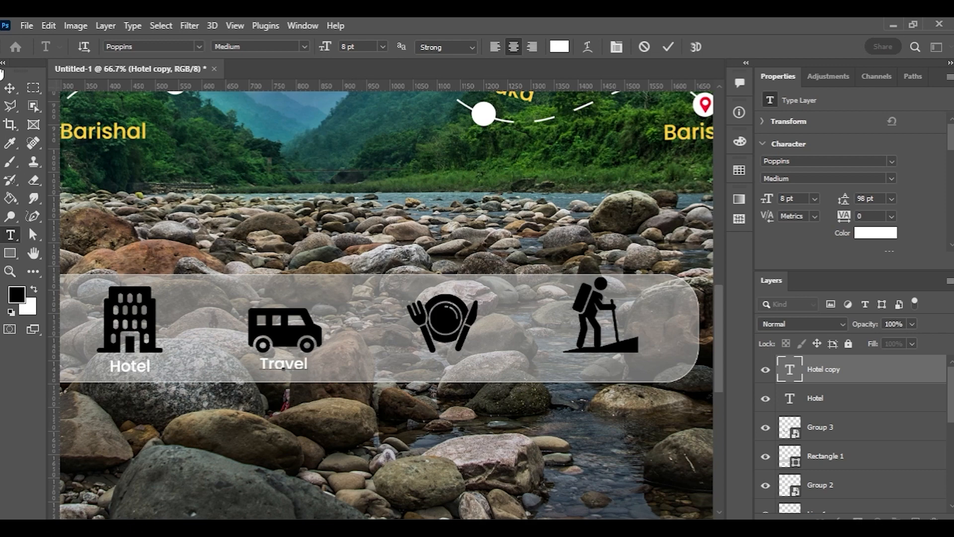
pyautogui.click(9, 88)
# Lock the translucent rectangle layer behind the icons.
pyautogui.click(243, 372)
pyautogui.hotkey('ctrl', 't')
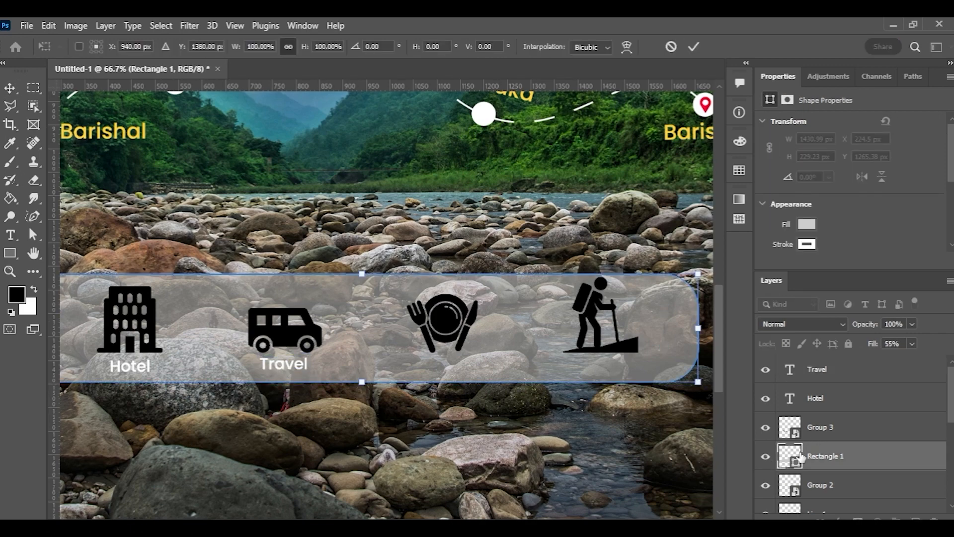
pyautogui.press('Return')
pyautogui.click(848, 344)
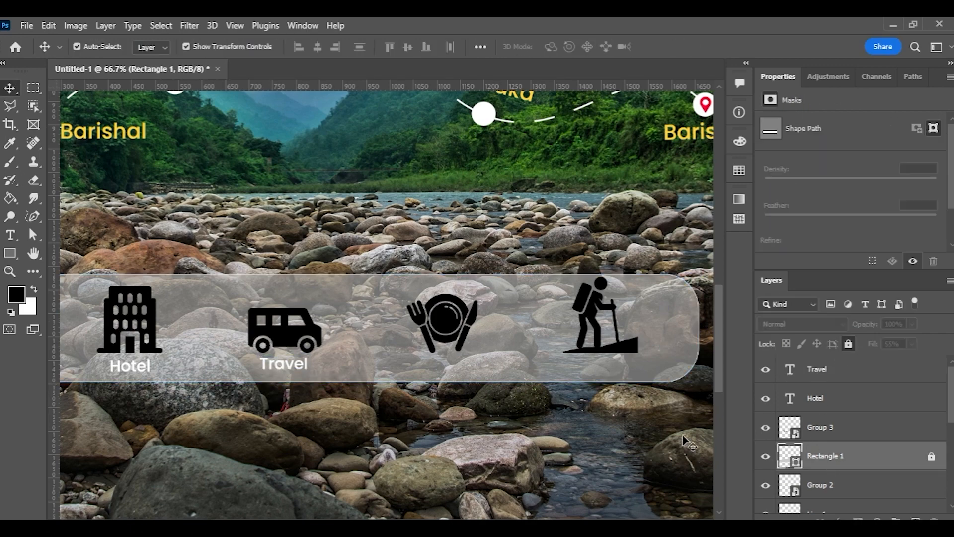
pyautogui.click(686, 426)
# Duplicate the Travel label beneath the dish icon and change the copy's text to "Meal".
pyautogui.click(274, 362)
pyautogui.moveTo(288, 364); pyautogui.dragTo(440, 368)
pyautogui.moveTo(289, 365); pyautogui.dragTo(383, 366)
pyautogui.press('Return')
pyautogui.click(312, 400)
pyautogui.click(298, 369)
pyautogui.moveTo(292, 365); pyautogui.dragTo(450, 365)
pyautogui.doubleClick(451, 365)
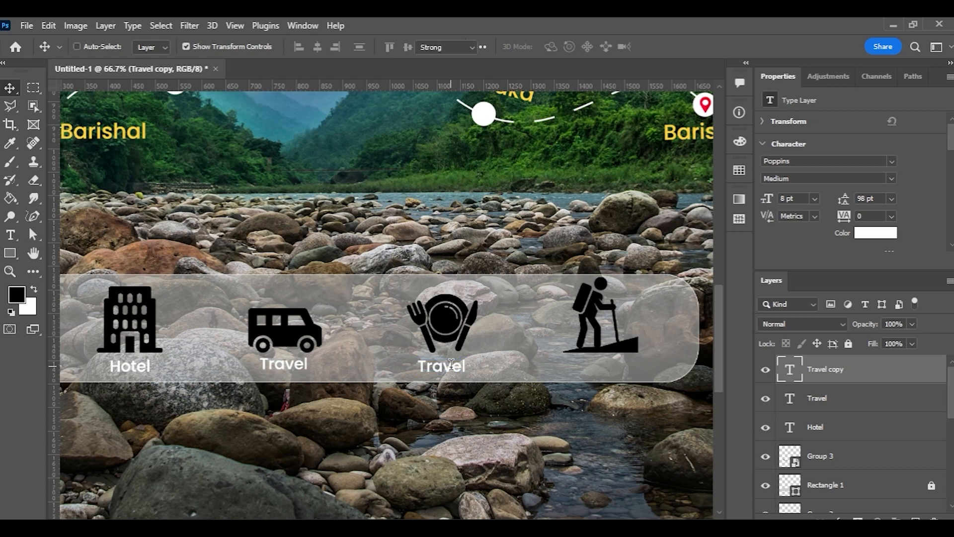
pyautogui.write('Nea')
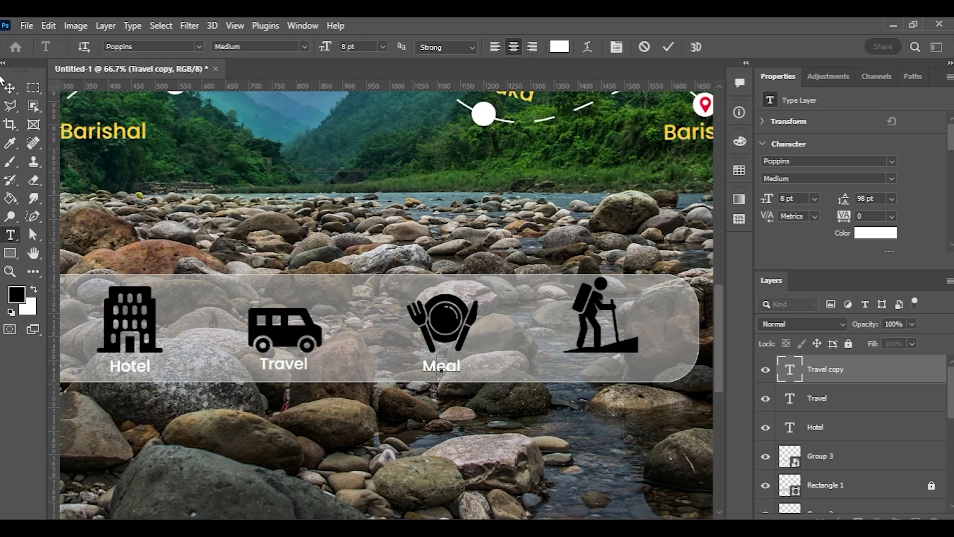
pyautogui.click(10, 88)
# Duplicate the Meal label beneath the hiker icon and change the copy's text to "Trekking".
pyautogui.moveTo(446, 367); pyautogui.dragTo(610, 374)
pyautogui.doubleClick(602, 367)
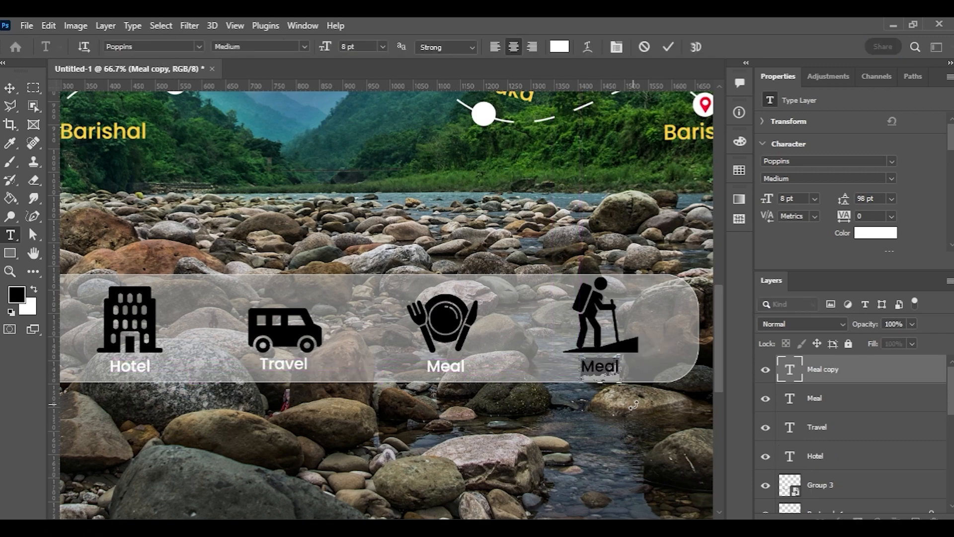
pyautogui.write('trekking')
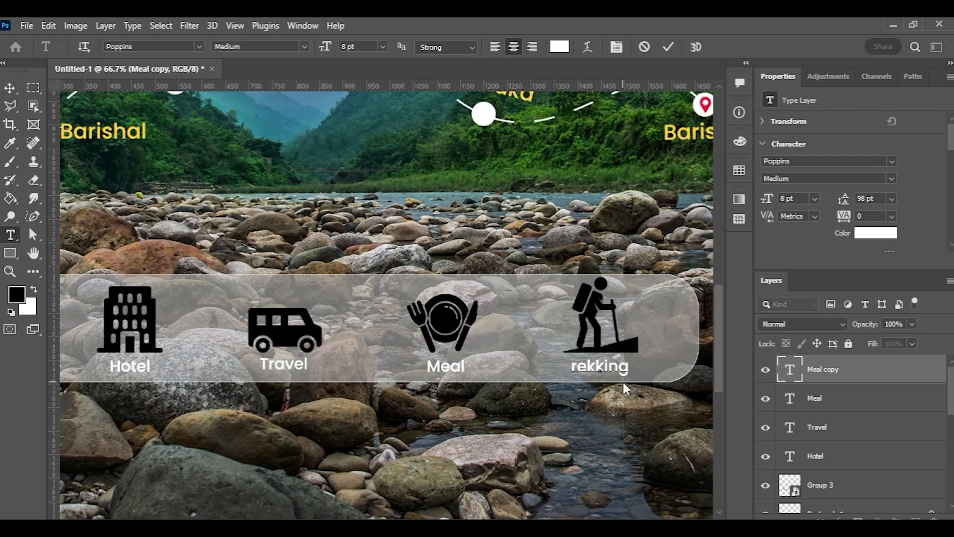
pyautogui.click(10, 88)
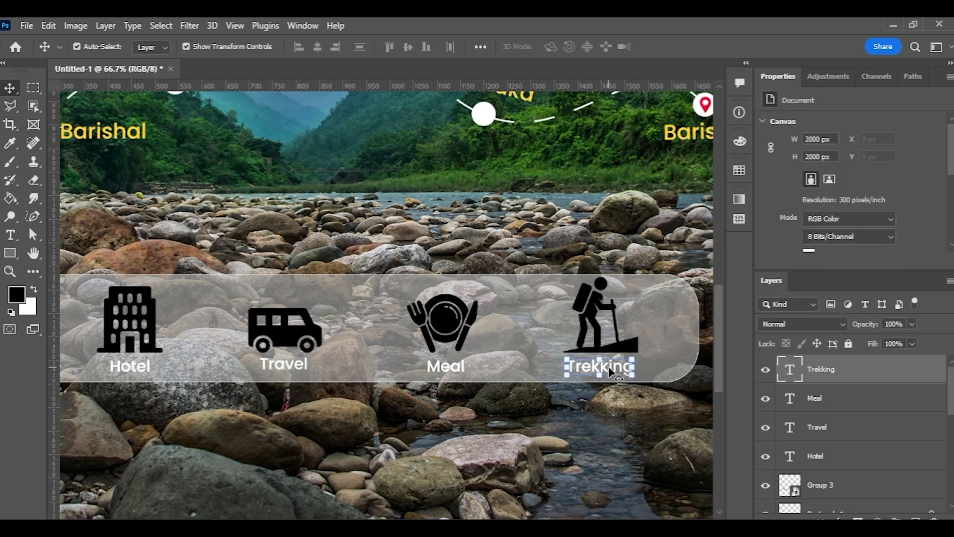
# Align the four service labels by their bottom edges, trying and undoing a horizontal distribution along the way.
pyautogui.keyDown('shift'); pyautogui.click(862, 464); pyautogui.keyUp('shift')
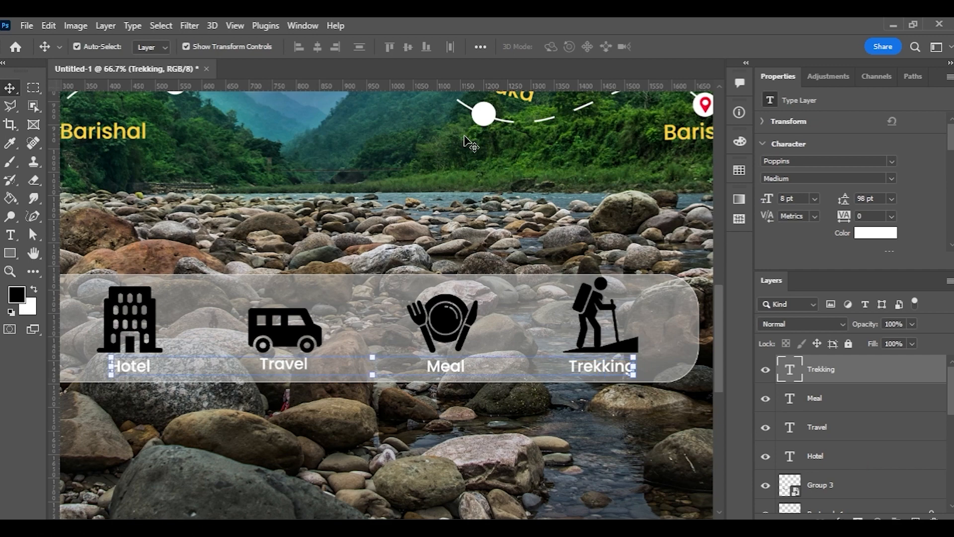
pyautogui.click(408, 48)
pyautogui.click(391, 48)
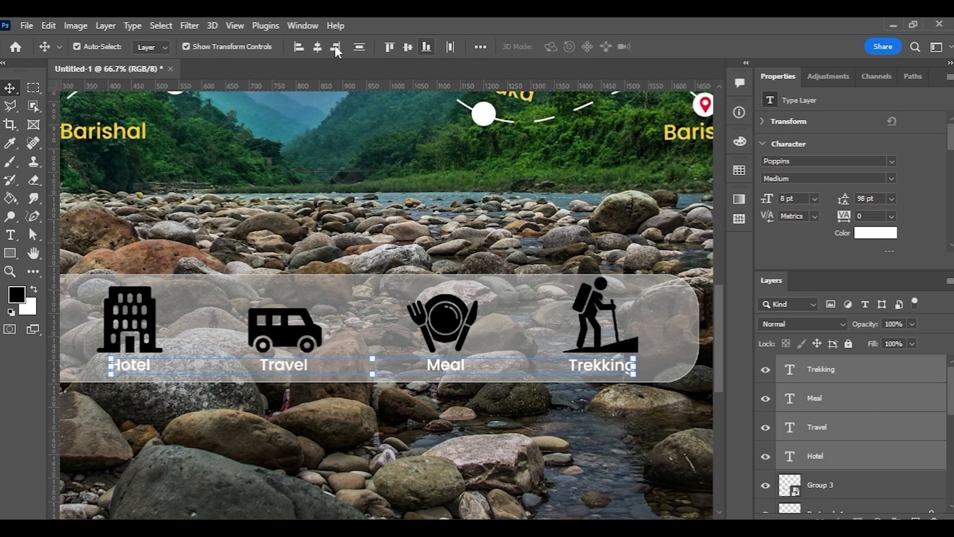
pyautogui.click(449, 47)
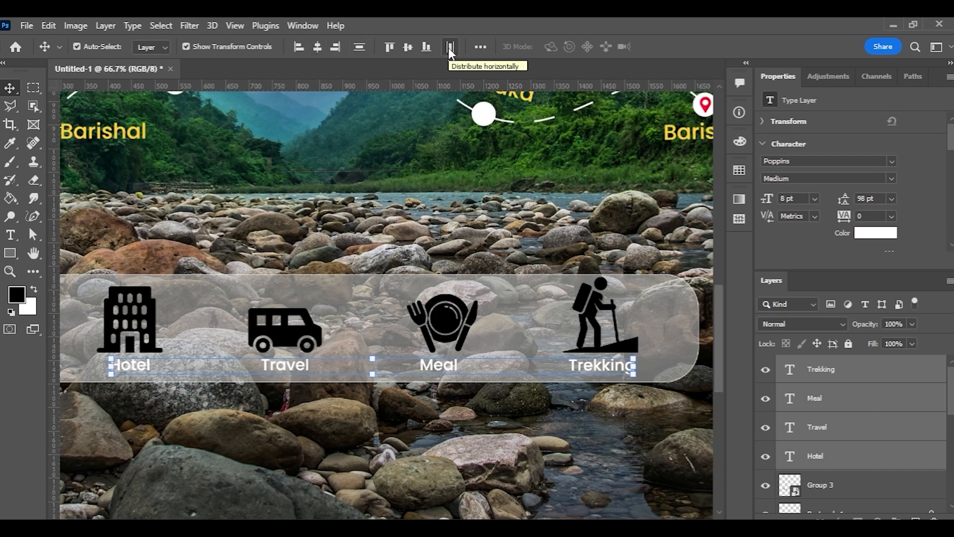
pyautogui.click(448, 47)
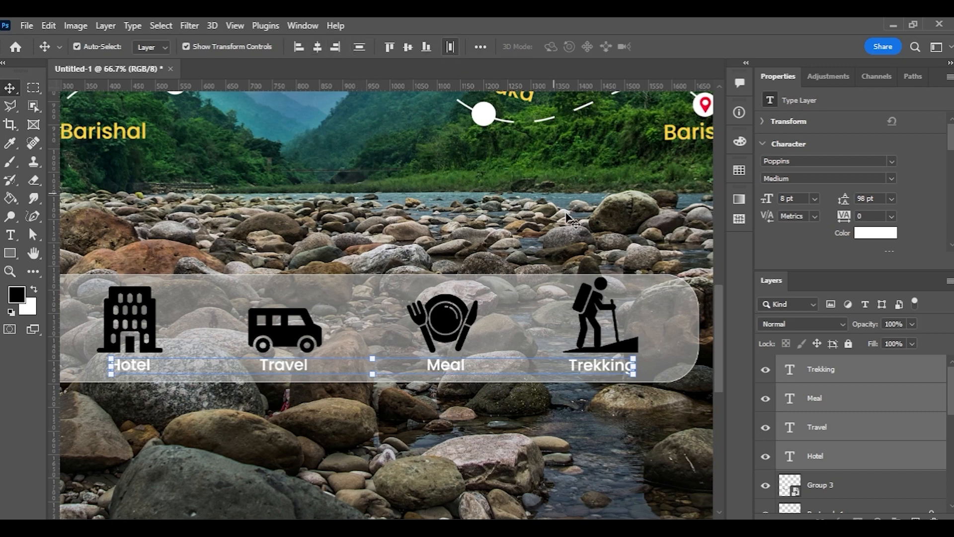
pyautogui.click(426, 48)
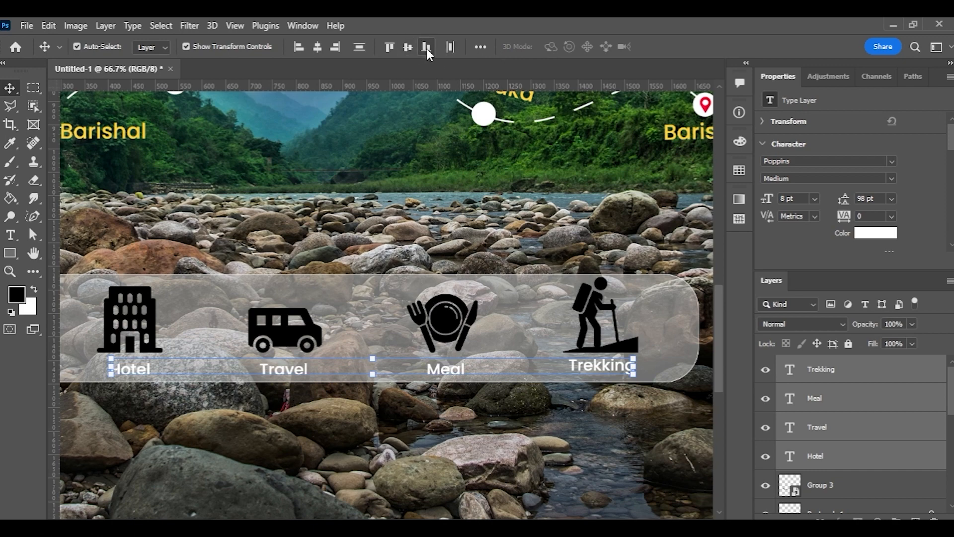
# Recolour the four service labels yellow #ffd542, sampled from the Barishal text.
pyautogui.click(865, 233)
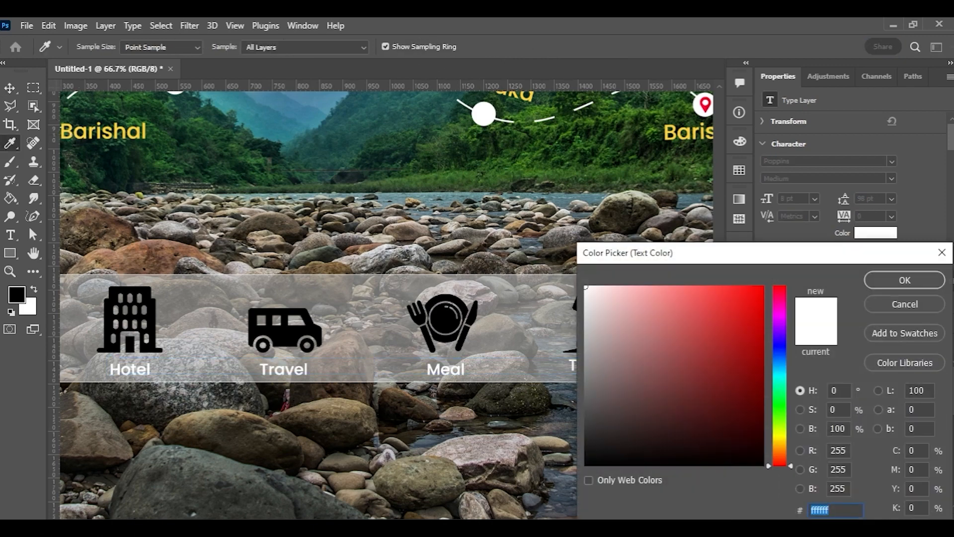
pyautogui.click(86, 127)
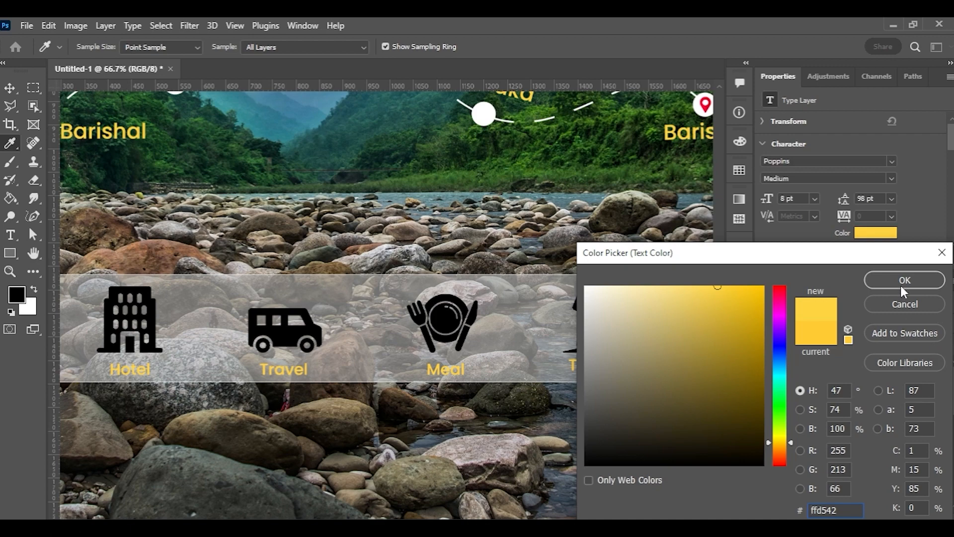
pyautogui.click(904, 281)
pyautogui.click(330, 196)
# Apply a white Color Overlay to the smart object containing the four service icons.
pyautogui.hotkey('ctrl', '-')
pyautogui.hotkey('ctrl', '-')
pyautogui.hotkey('ctrl', '-')
pyautogui.hotkey('ctrl', '+')
pyautogui.moveTo(359, 393); pyautogui.dragTo(359, 421)
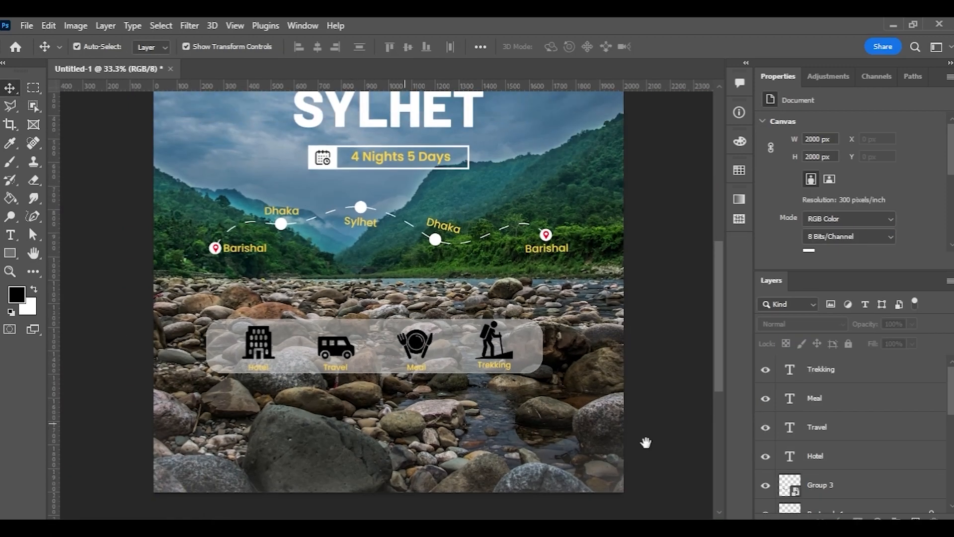
pyautogui.scroll(-1, 849, 434)
pyautogui.click(850, 462)
pyautogui.rightClick(841, 429)
pyautogui.click(722, 440)
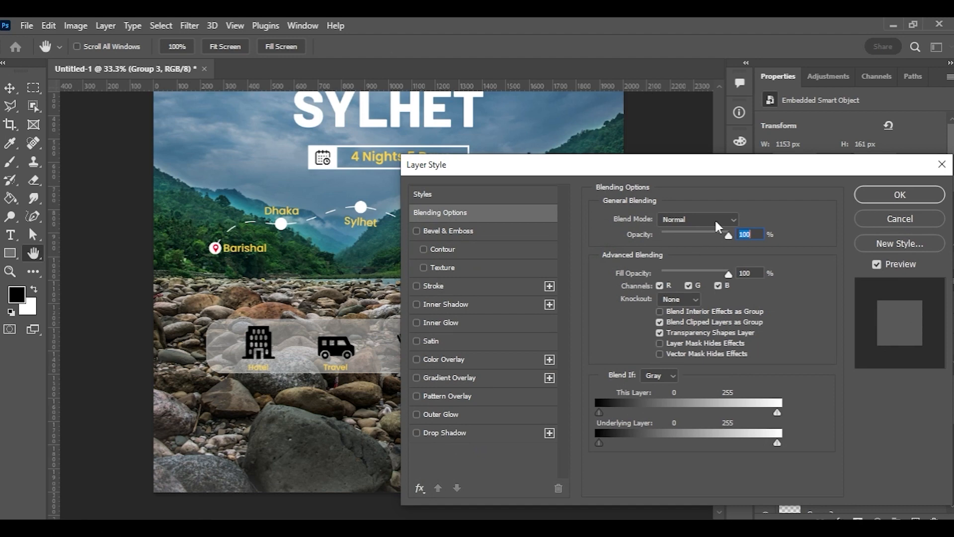
pyautogui.click(484, 359)
pyautogui.click(890, 197)
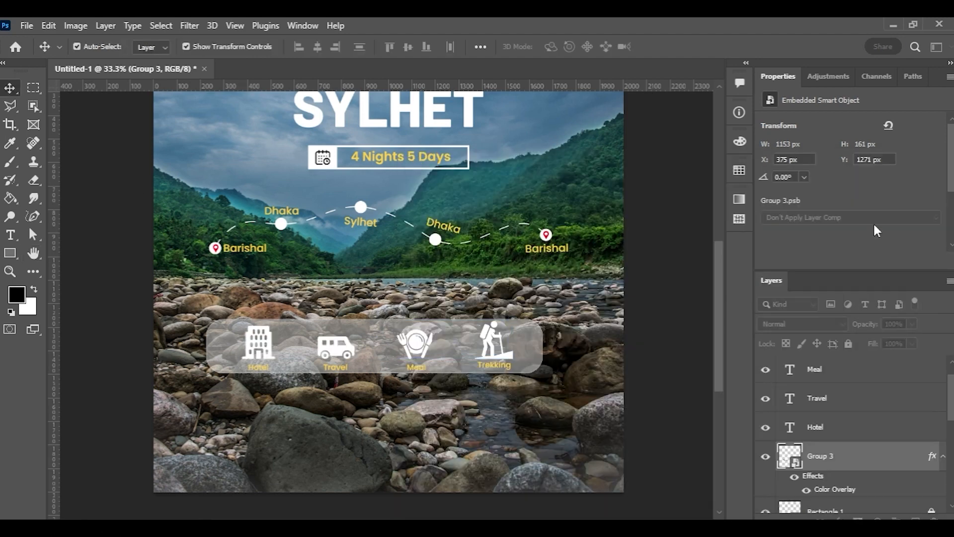
# Unlock the rounded rectangle panel behind the service icons and open its blending options.
pyautogui.click(594, 378)
pyautogui.scroll(-3, 790, 450)
pyautogui.scroll(-1, 791, 452)
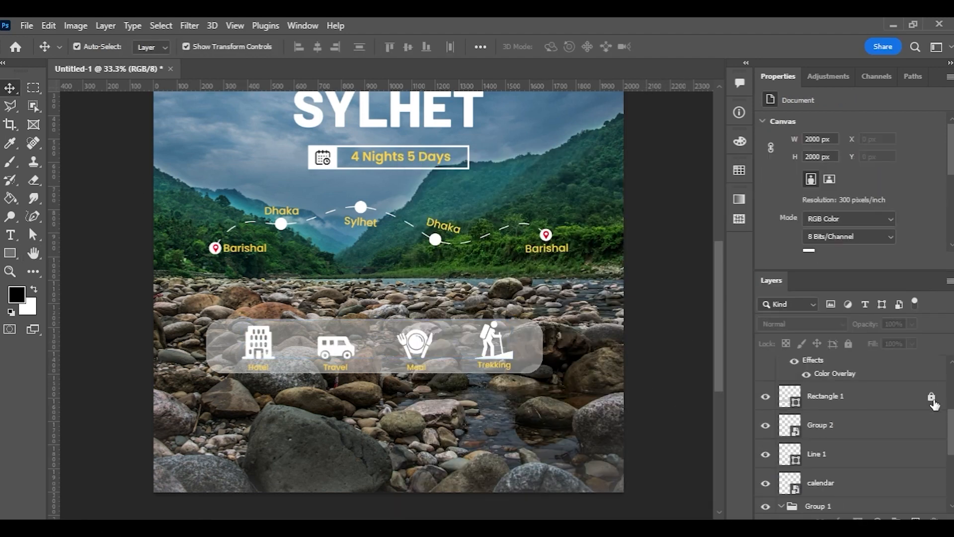
pyautogui.click(887, 402)
pyautogui.rightClick(884, 404)
pyautogui.click(708, 386)
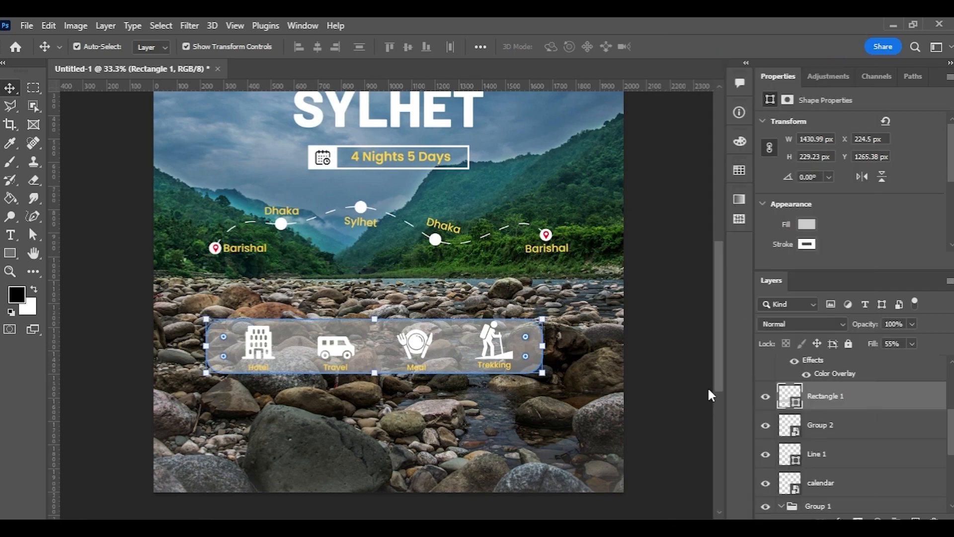
pyautogui.moveTo(619, 175); pyautogui.dragTo(728, 198)
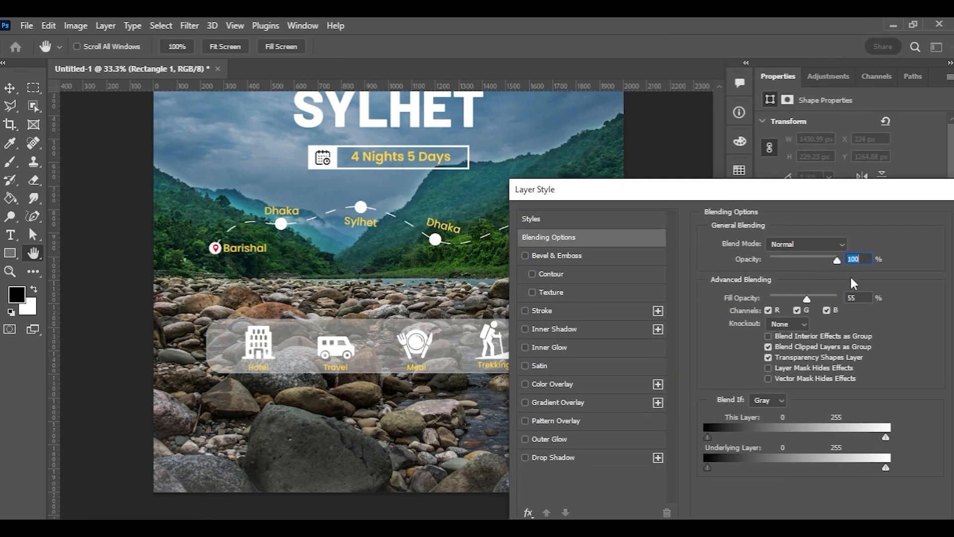
# Try a 30% fill opacity, then 100% with alternative blend modes such as Linear Burn and Darker Color on the rounded panel.
pyautogui.moveTo(807, 303)
pyautogui.mouseDown()
pyautogui.moveTo(817, 303)
pyautogui.moveTo(789, 303)
pyautogui.mouseUp()
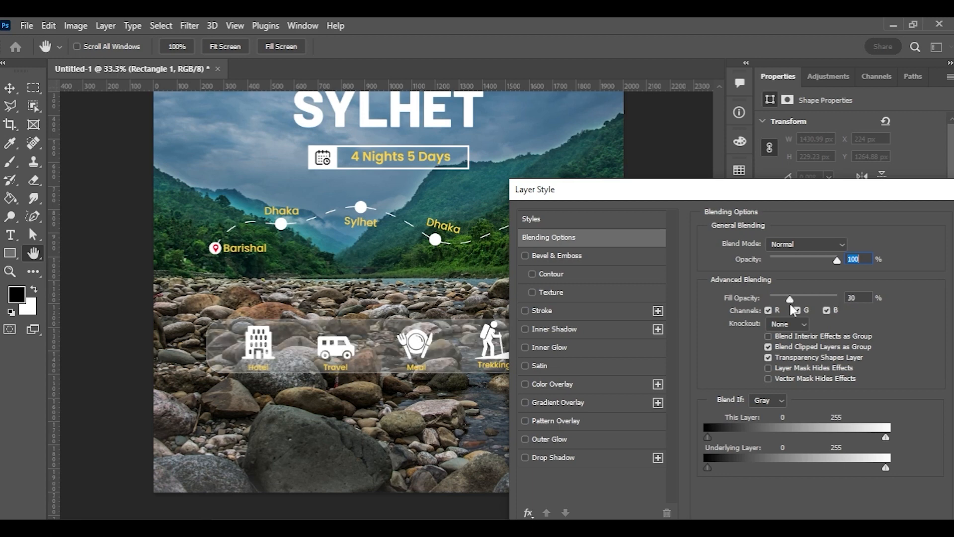
pyautogui.click(805, 243)
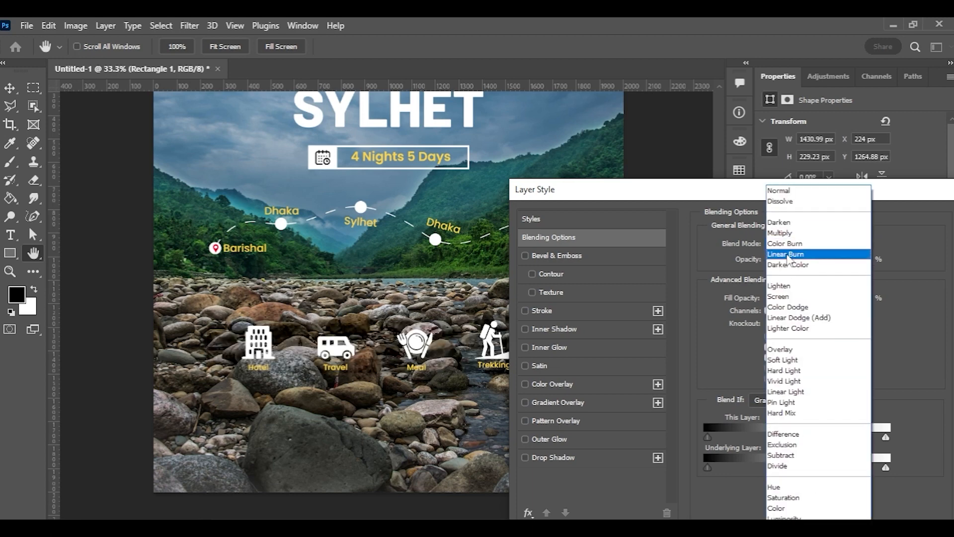
pyautogui.click(787, 258)
pyautogui.click(805, 243)
pyautogui.click(789, 264)
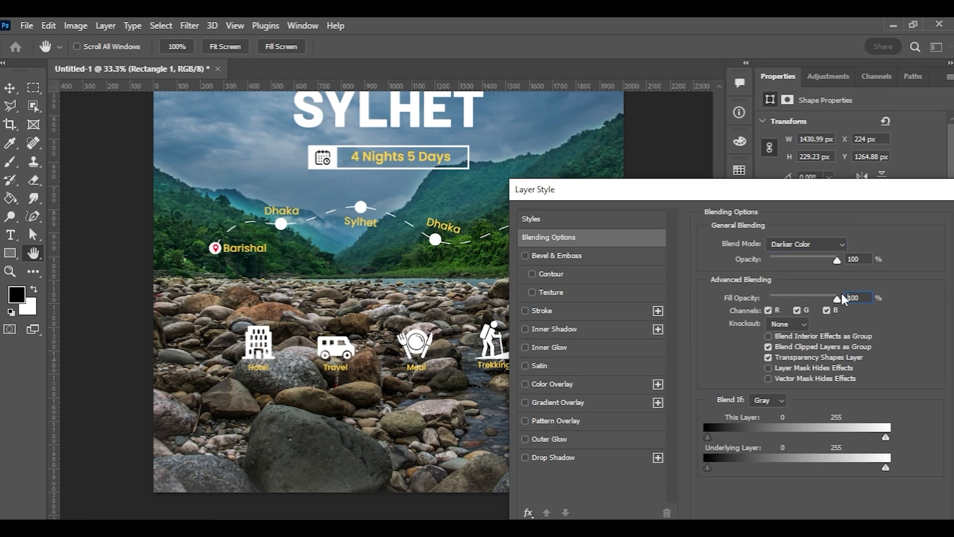
pyautogui.click(786, 244)
pyautogui.click(785, 263)
pyautogui.click(811, 245)
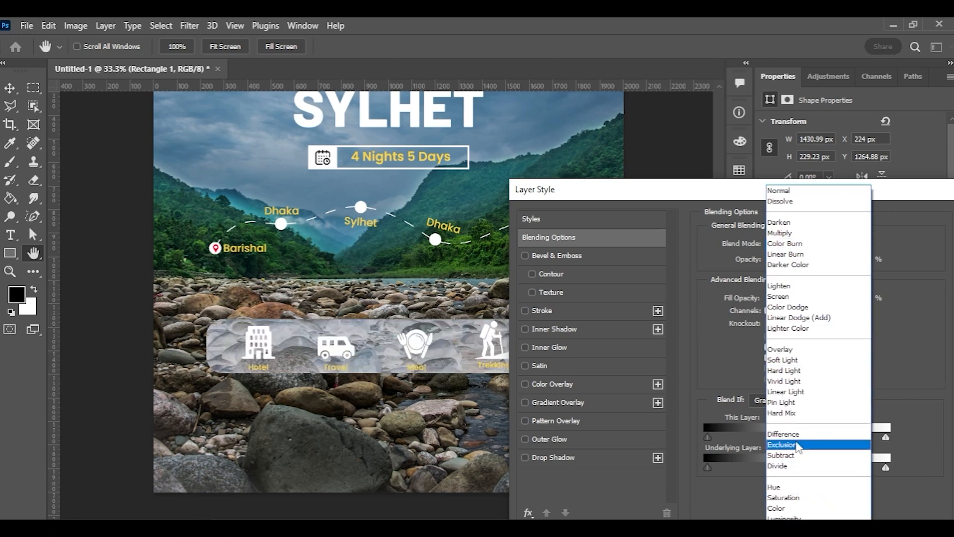
pyautogui.click(708, 279)
# Return the rounded panel's blend mode to Normal and set its fill opacity to 32%.
pyautogui.click(806, 243)
pyautogui.click(785, 188)
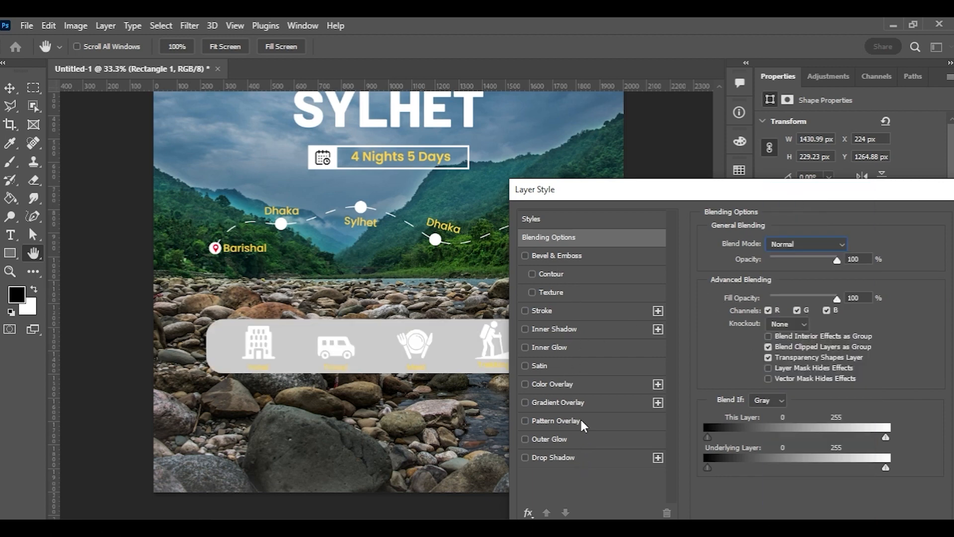
pyautogui.moveTo(815, 298); pyautogui.dragTo(793, 306)
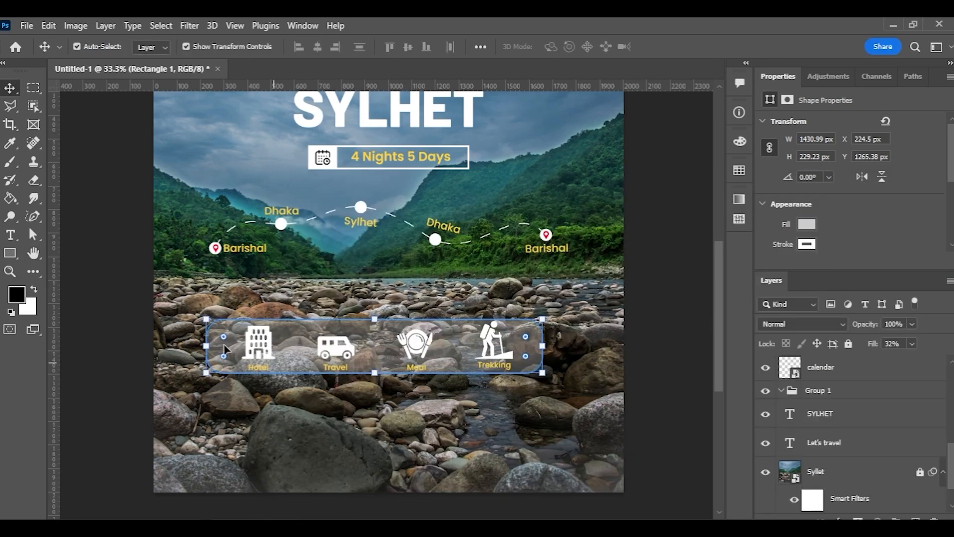
# Centre the rounded panel horizontally on the poster, aligning it to the canvas.
pyautogui.click(483, 48)
pyautogui.click(503, 171)
pyautogui.click(506, 188)
pyautogui.click(418, 81)
pyautogui.click(439, 83)
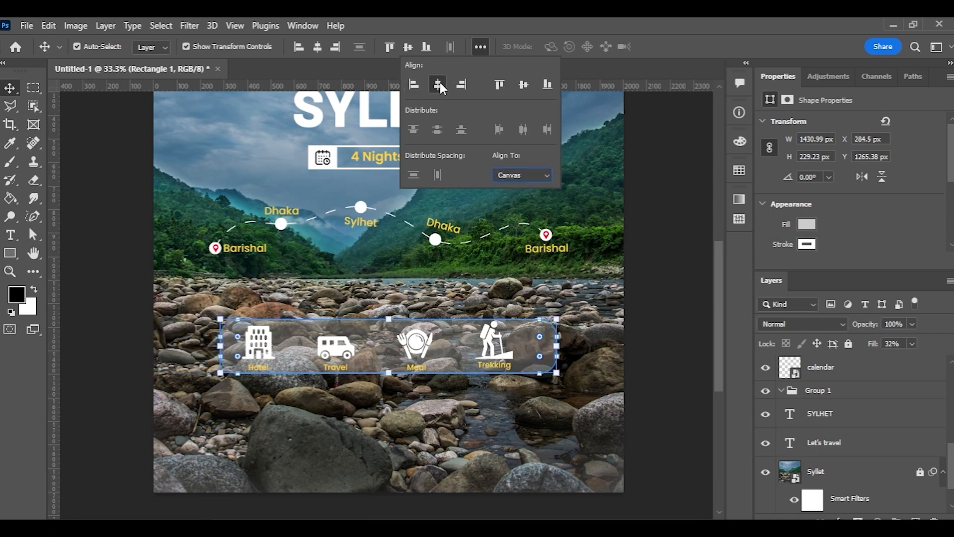
pyautogui.click(85, 311)
# Convert the Hotel, Travel, Meal and Trekking text layers into one smart object.
pyautogui.click(310, 357)
pyautogui.keyDown('ctrl'); pyautogui.click(845, 436); pyautogui.keyUp('ctrl')
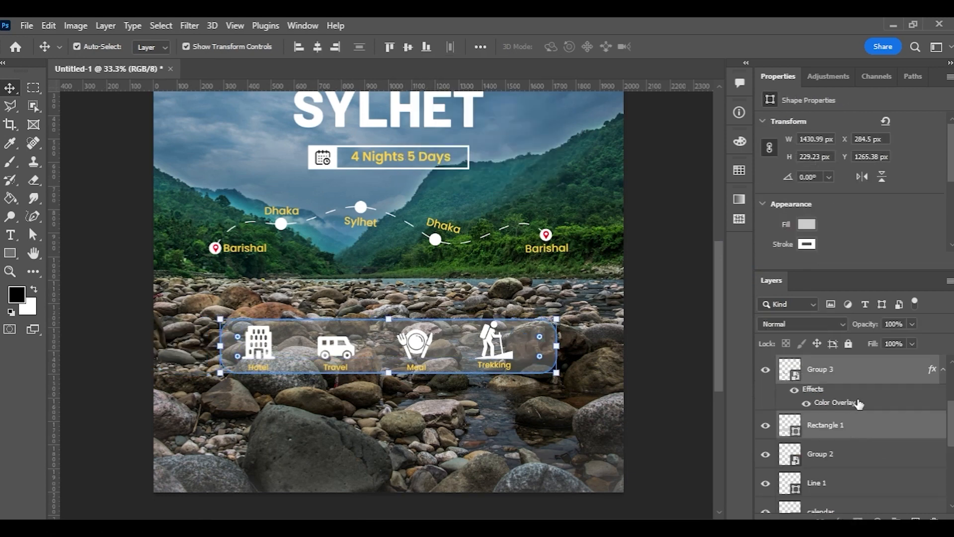
pyautogui.scroll(3, 854, 422)
pyautogui.keyDown('ctrl'); pyautogui.click(849, 378); pyautogui.keyUp('ctrl')
pyautogui.keyDown('shift'); pyautogui.click(848, 456); pyautogui.keyUp('shift')
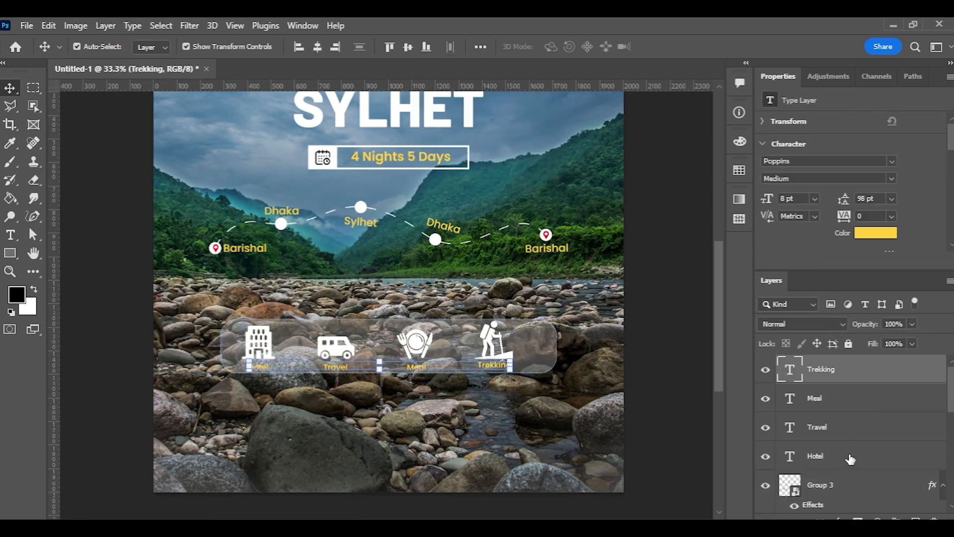
pyautogui.rightClick(847, 456)
pyautogui.click(730, 217)
pyautogui.scroll(2, 872, 447)
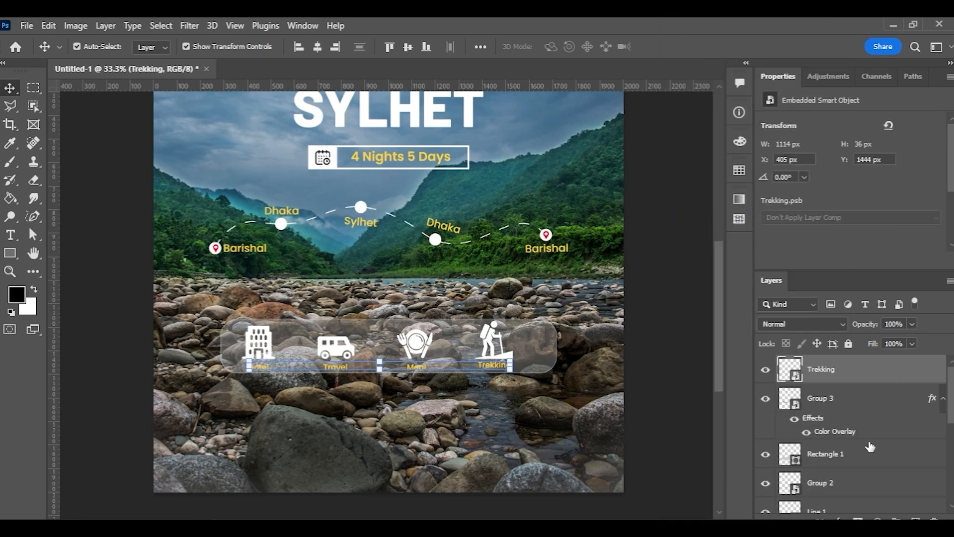
# Align the label and icon smart objects to the rounded panel by their horizontal centres.
pyautogui.keyDown('shift'); pyautogui.click(863, 458); pyautogui.keyUp('shift')
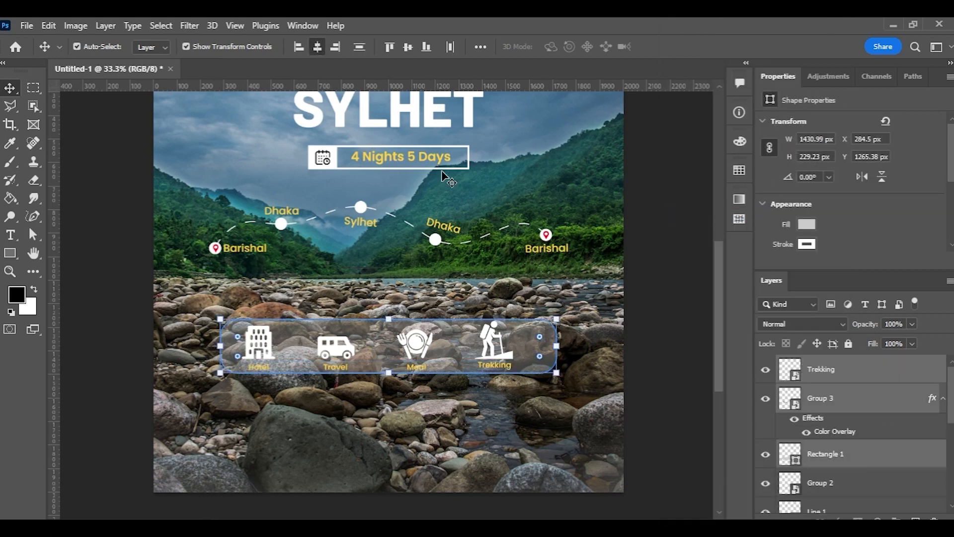
pyautogui.click(655, 352)
pyautogui.scroll(1, 655, 358)
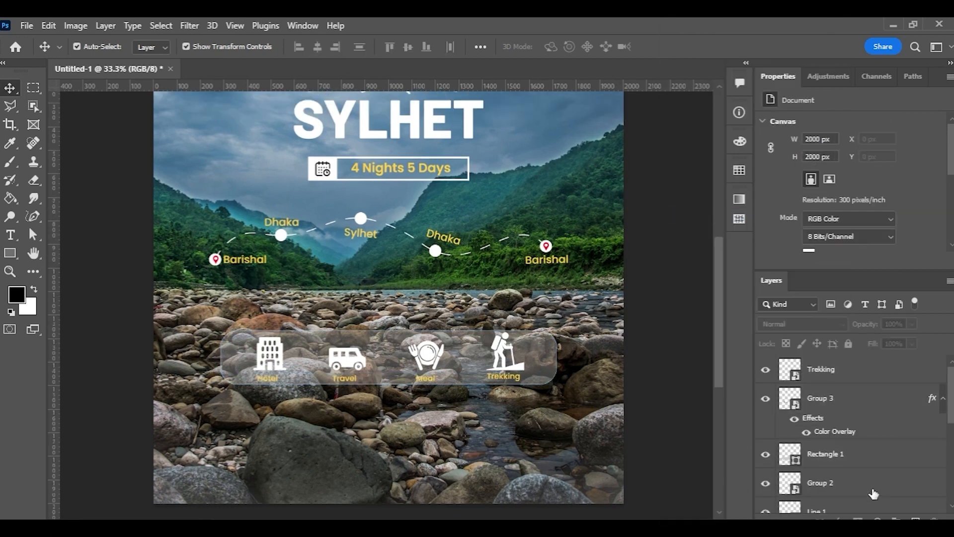
# Try a Gaussian Blur with a 0.1-pixel radius on the rounded panel as a smart object.
pyautogui.click(877, 460)
pyautogui.click(858, 517)
pyautogui.press('Escape')
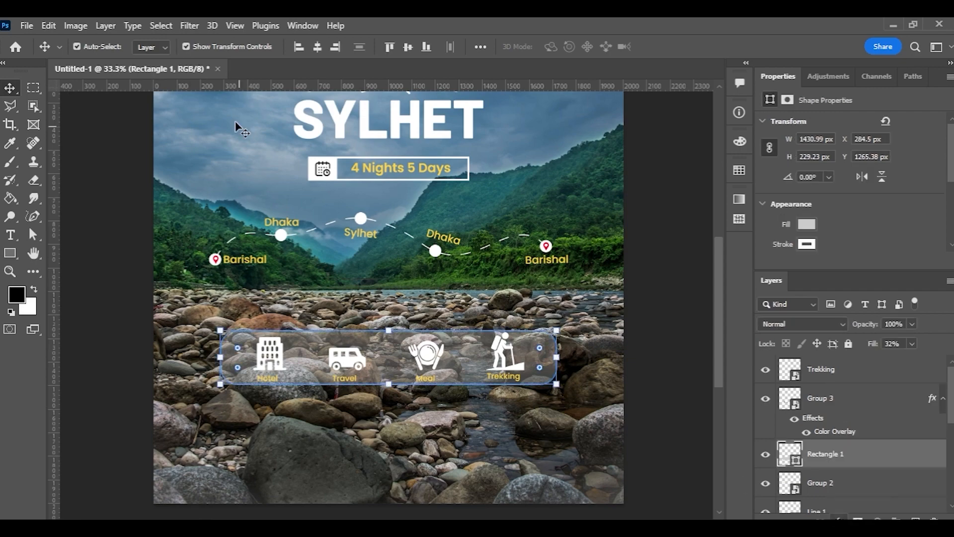
pyautogui.click(190, 26)
pyautogui.moveTo(235, 211)
pyautogui.click(390, 217)
pyautogui.press('Return')
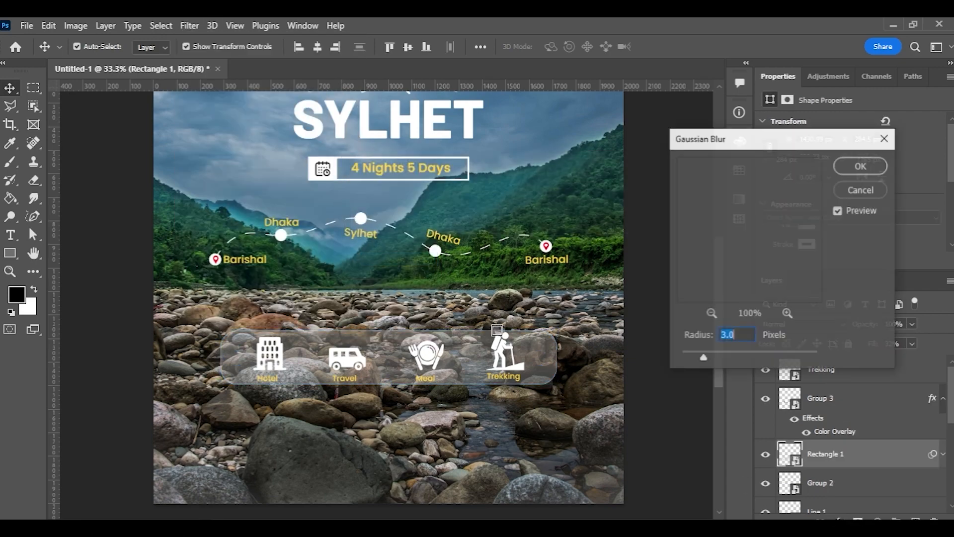
pyautogui.moveTo(723, 355); pyautogui.dragTo(639, 360)
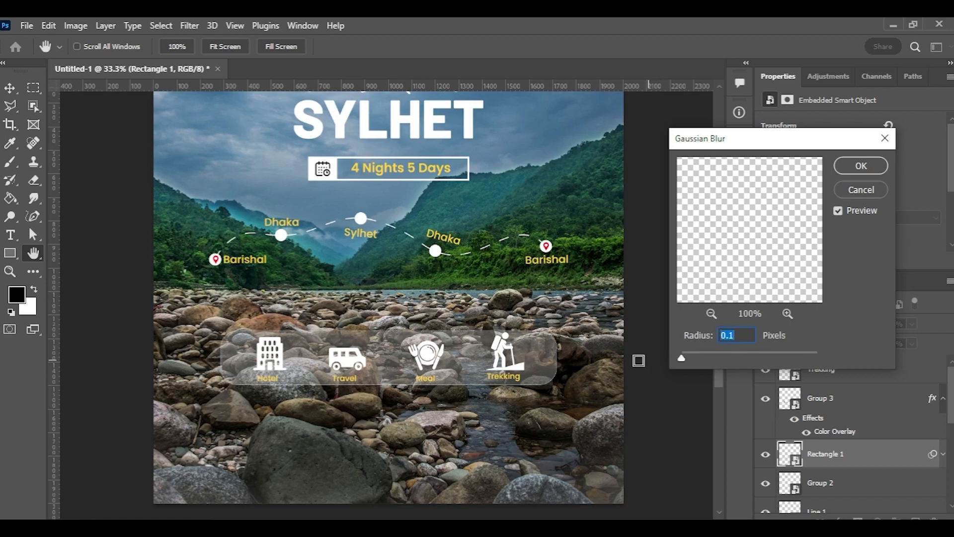
pyautogui.click(862, 193)
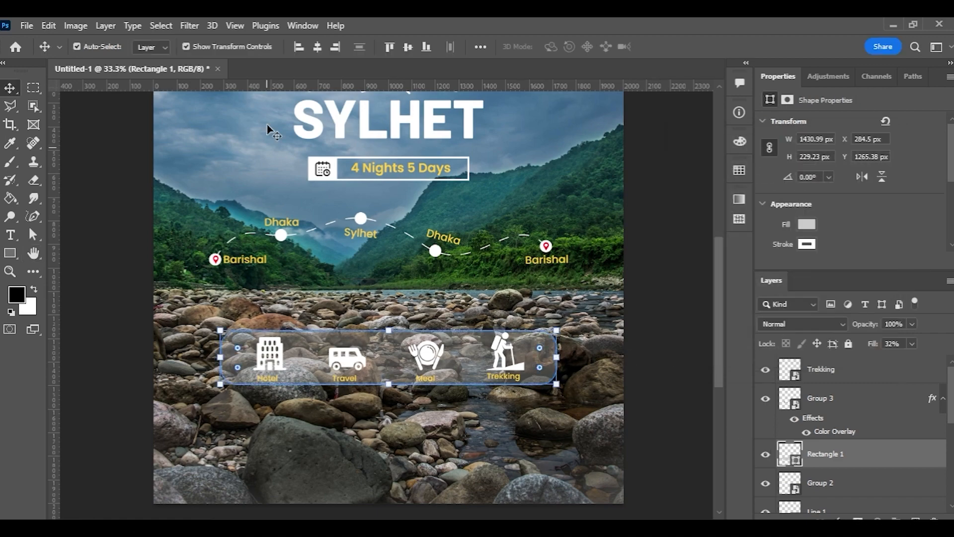
# Try a Shape Blur on the rounded panel behind the service icons.
pyautogui.click(190, 25)
pyautogui.moveTo(238, 206)
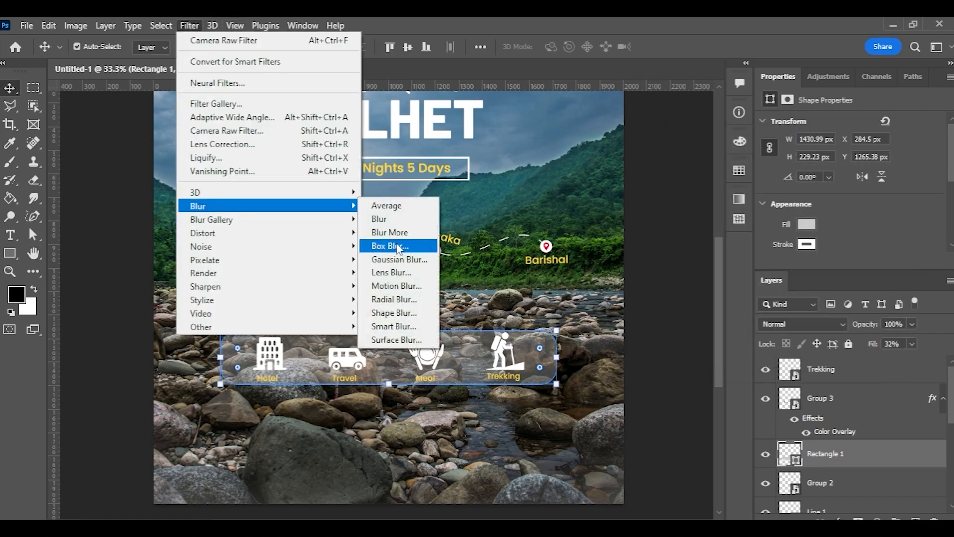
pyautogui.click(395, 313)
pyautogui.click(441, 221)
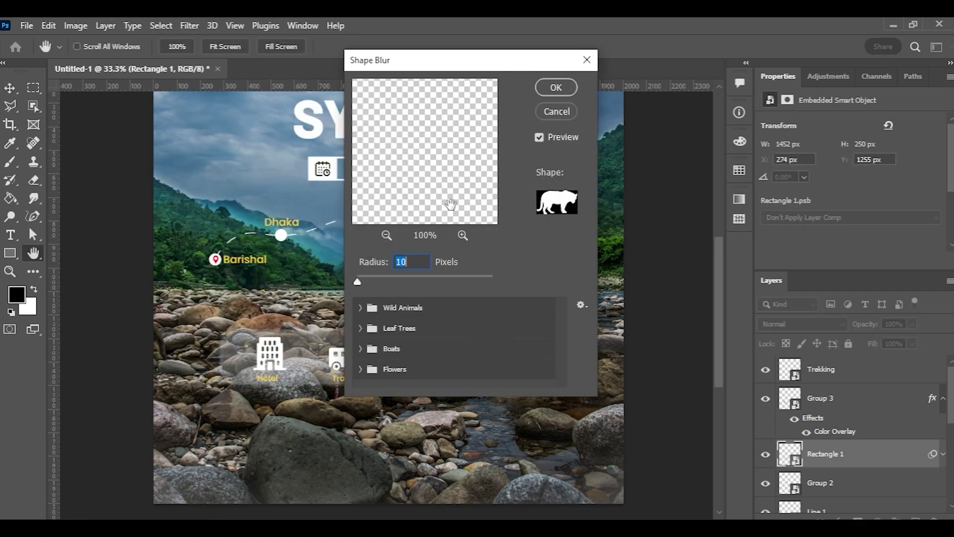
pyautogui.moveTo(420, 74); pyautogui.dragTo(646, 176)
pyautogui.moveTo(606, 382); pyautogui.dragTo(716, 383)
pyautogui.click(783, 211)
pyautogui.click(115, 204)
pyautogui.scroll(-1, 271, 275)
pyautogui.scroll(1, 373, 366)
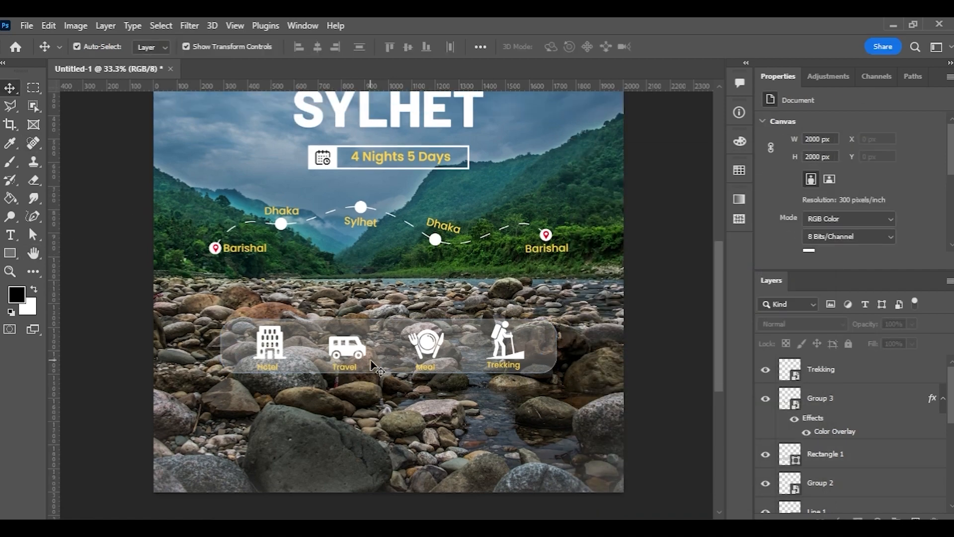
# Add a linear black-to-transparent Gradient Fill layer at a 90° angle and 100% scale.
pyautogui.hotkey('ctrl', '-')
pyautogui.scroll(-5, 868, 453)
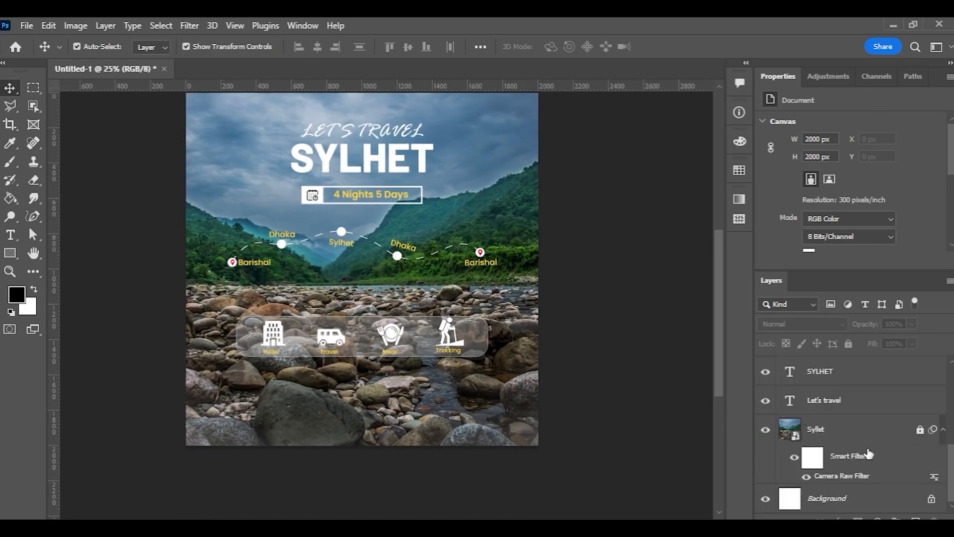
pyautogui.click(878, 519)
pyautogui.click(896, 285)
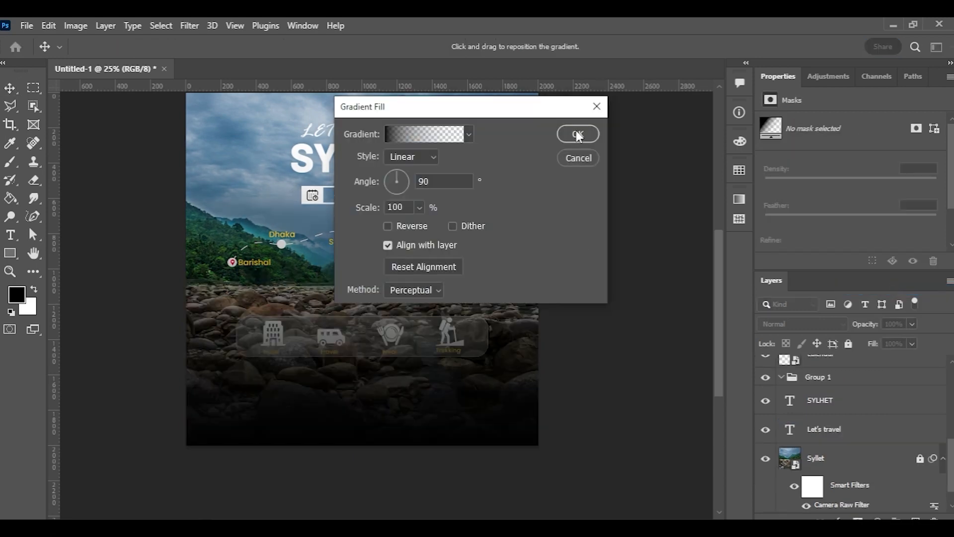
pyautogui.click(577, 133)
# Move the gradient fill layer down the stack to directly above the Syllet photo, below all text and icons.
pyautogui.moveTo(843, 380); pyautogui.dragTo(858, 511)
pyautogui.click(472, 222)
pyautogui.moveTo(883, 372); pyautogui.dragTo(876, 472)
pyautogui.scroll(-4, 881, 440)
pyautogui.scroll(-3, 875, 472)
pyautogui.moveTo(874, 373); pyautogui.dragTo(863, 454)
# Set the gradient fill layer's blend mode to Soft Light.
pyautogui.click(801, 323)
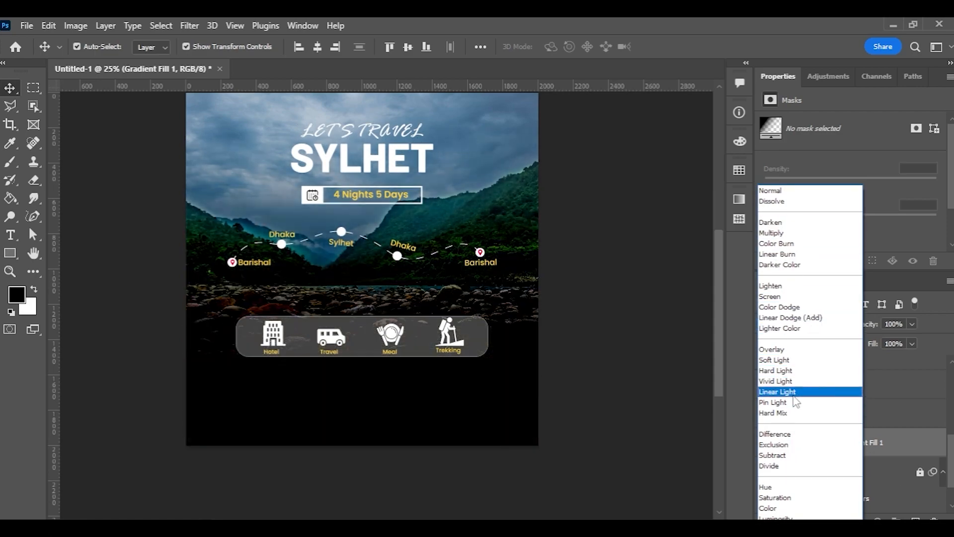
pyautogui.click(801, 361)
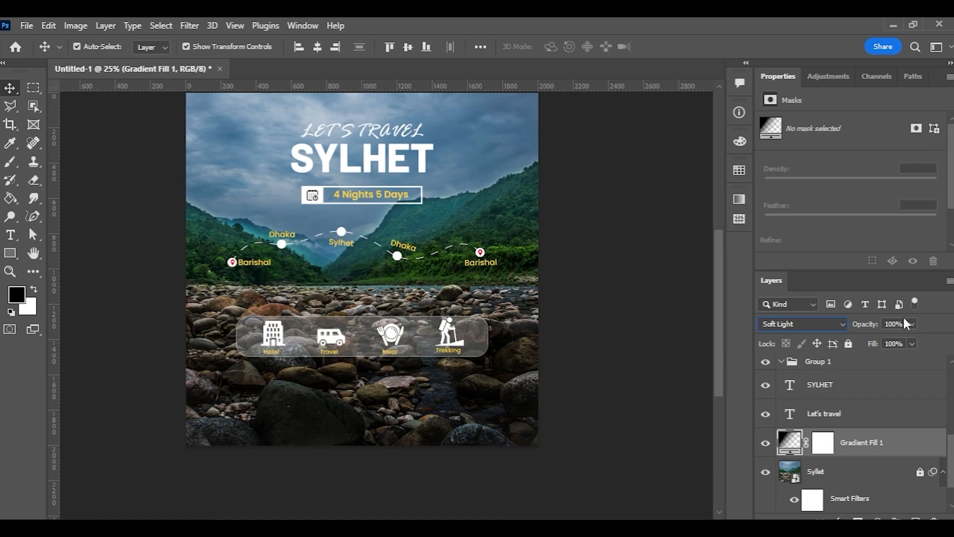
pyautogui.click(619, 335)
# Inspect the darkened poster up close, and examine the finished reference image Sylhet Travel copy.jpg in the image viewer.
pyautogui.hotkey('ctrl', '+')
pyautogui.hotkey('ctrl', '+')
pyautogui.hotkey('ctrl', '-')
pyautogui.hotkey('ctrl', '-')
pyautogui.hotkey('ctrl', '+')
pyautogui.moveTo(296, 377); pyautogui.dragTo(321, 397)
pyautogui.hotkey('ctrl', '-')
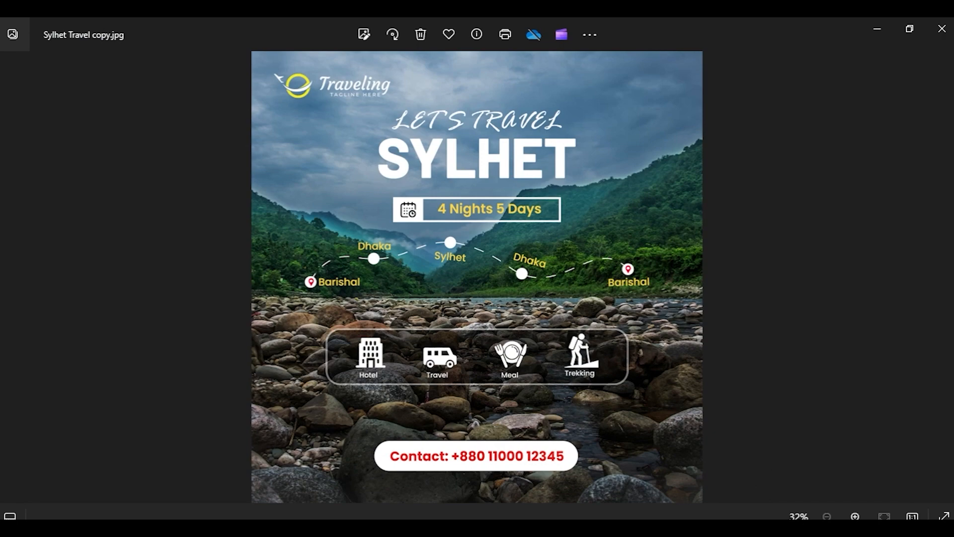
pyautogui.scroll(3, 404, 302)
pyautogui.scroll(-3, 403, 300)
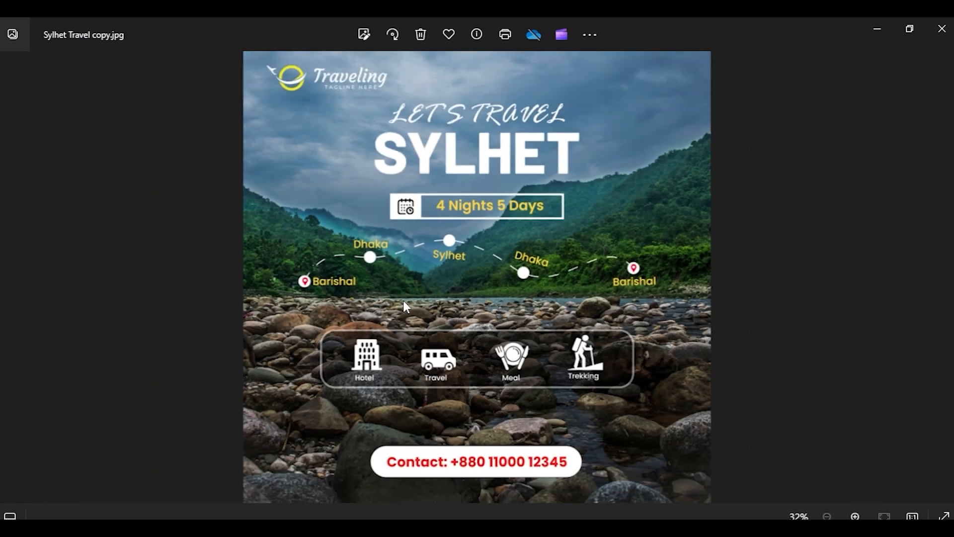